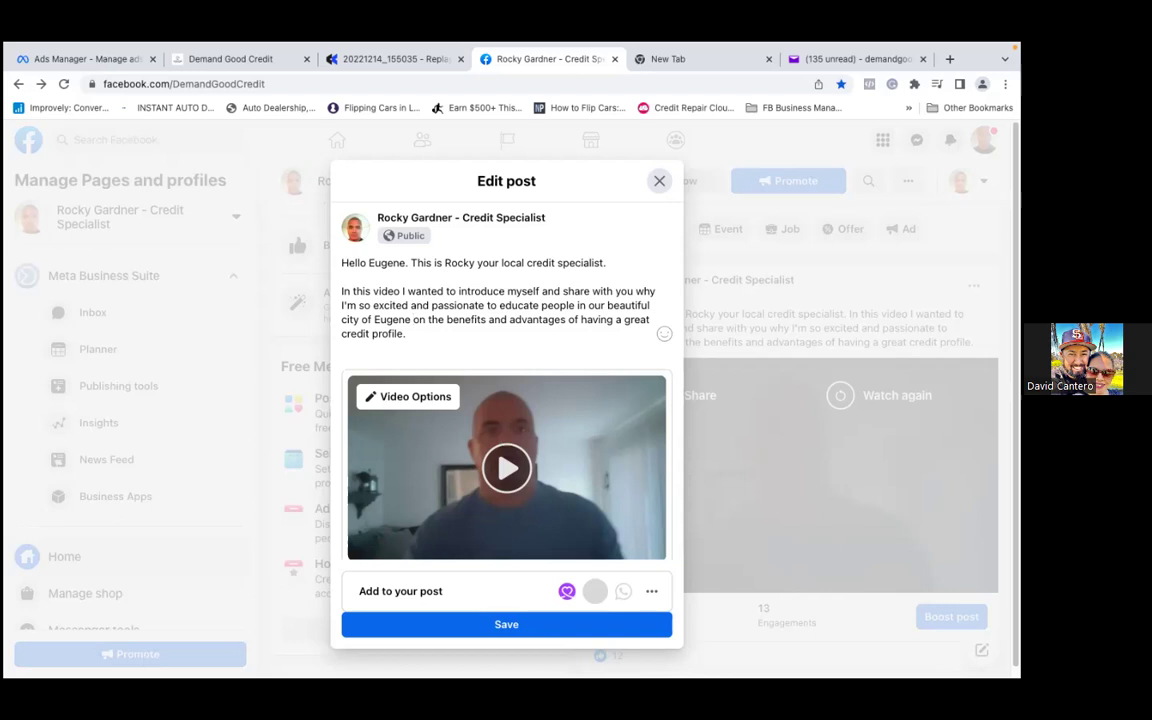
Save the edited page post with its introduction video.
{"action": "mouse_move", "coordinate": [93, 674]}
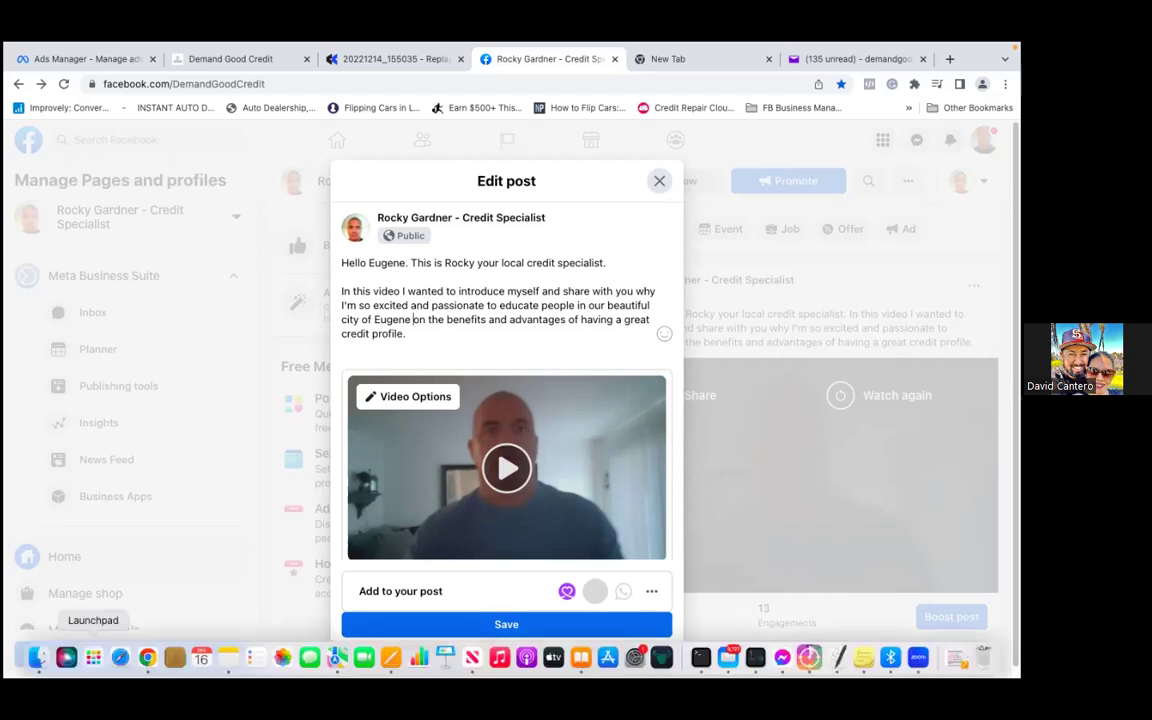
{"action": "left_click", "coordinate": [503, 630]}
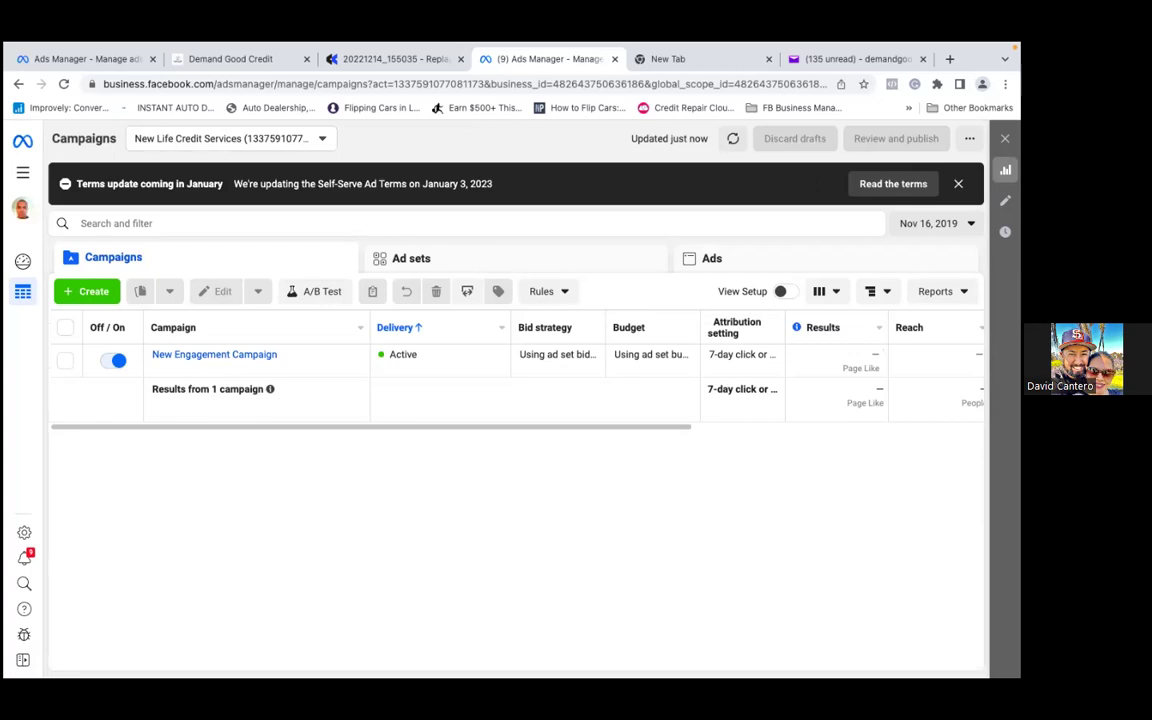
{"action": "mouse_move", "coordinate": [877, 69]}
{"action": "key", "text": "XF86AudioRaiseVolume"}
{"action": "key", "text": "XF86AudioRaiseVolume"}
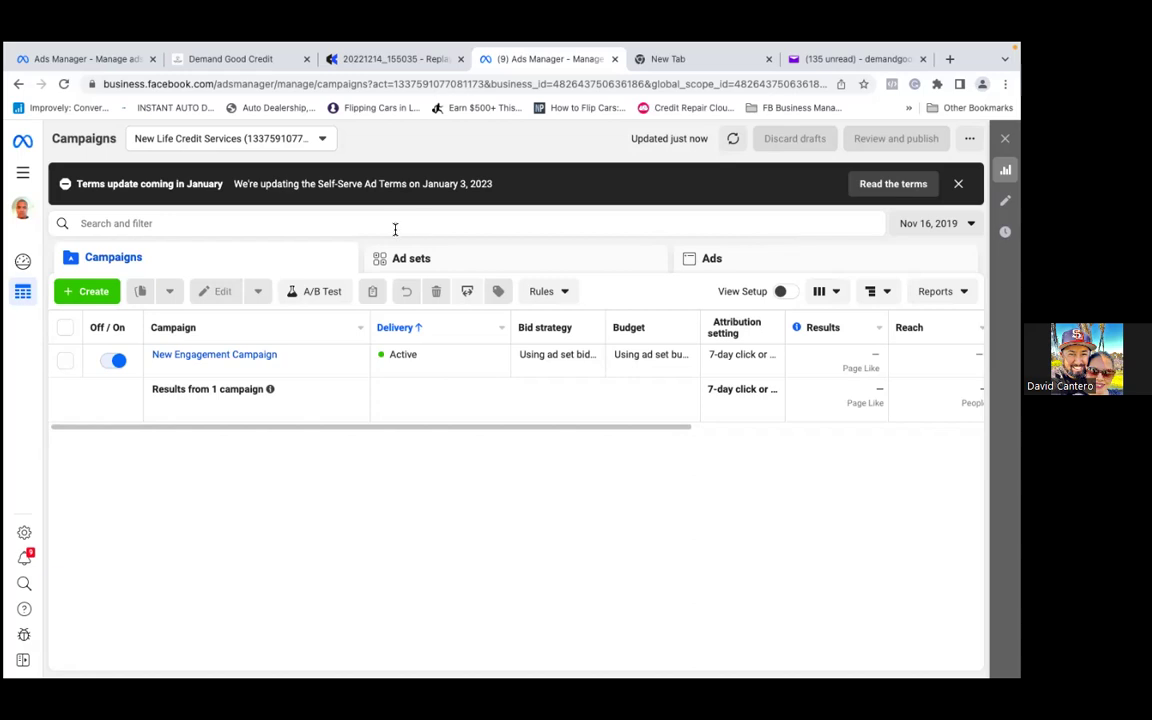
Create a new campaign in the New Life Credit Services ad account with the Awareness objective.
{"action": "left_click", "coordinate": [86, 291]}
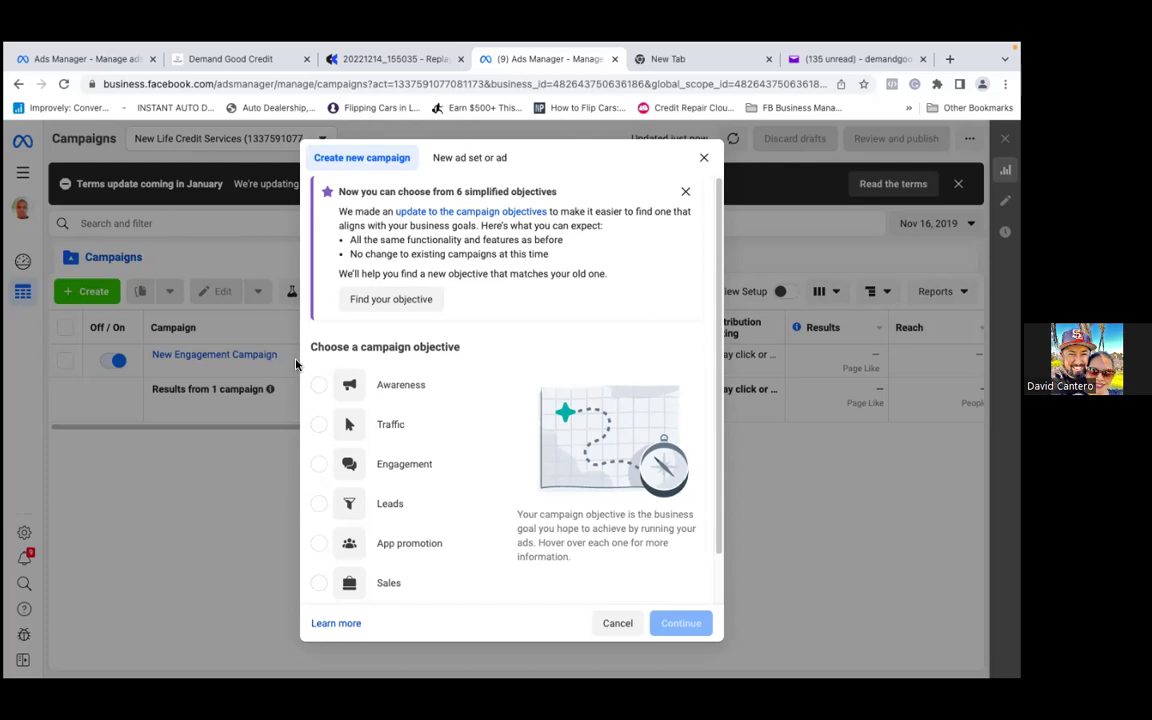
{"action": "mouse_move", "coordinate": [319, 390]}
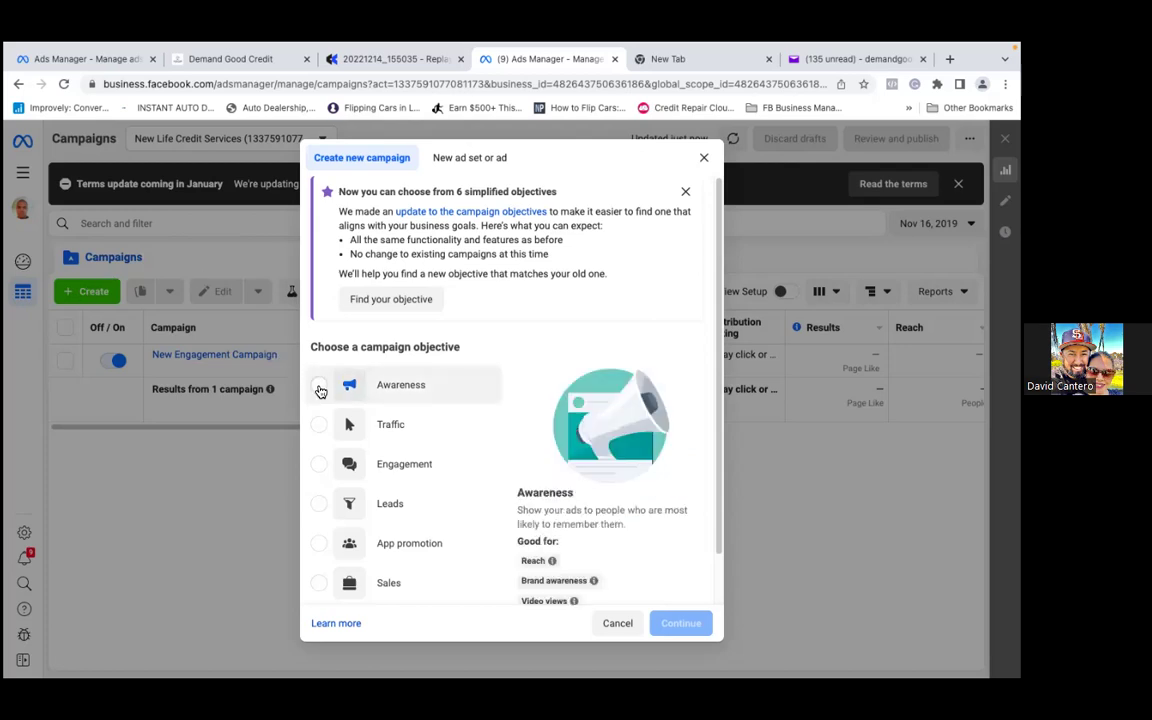
{"action": "left_click", "coordinate": [319, 389]}
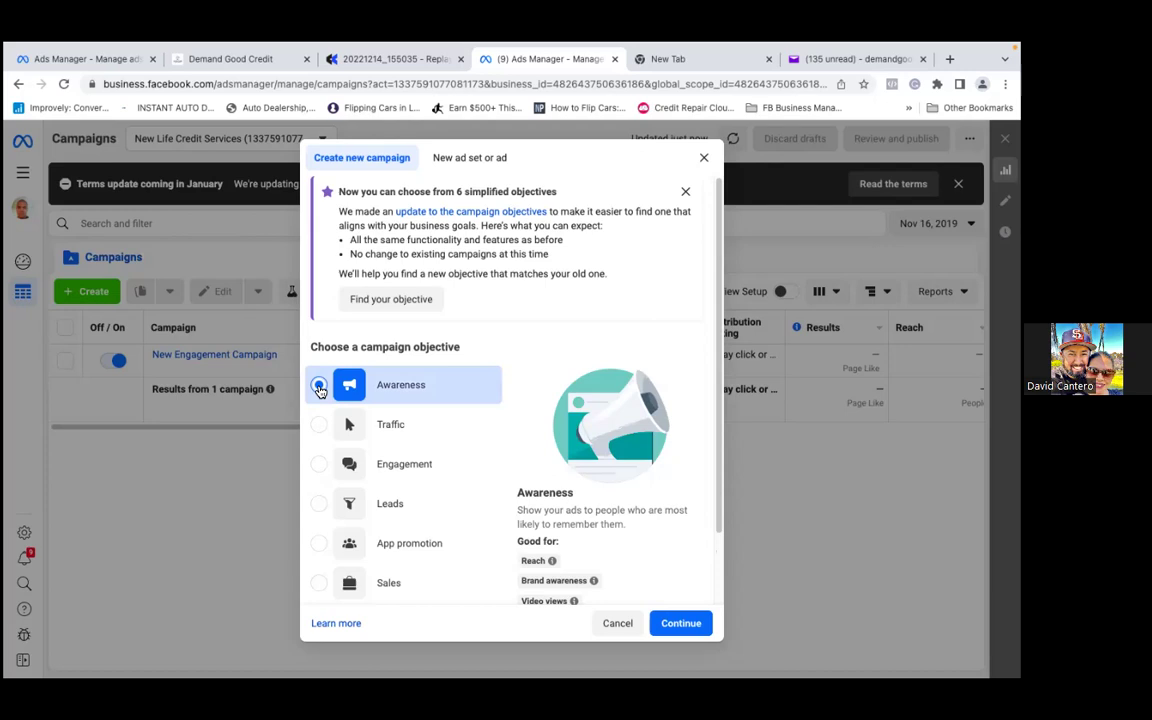
{"action": "left_click", "coordinate": [318, 388]}
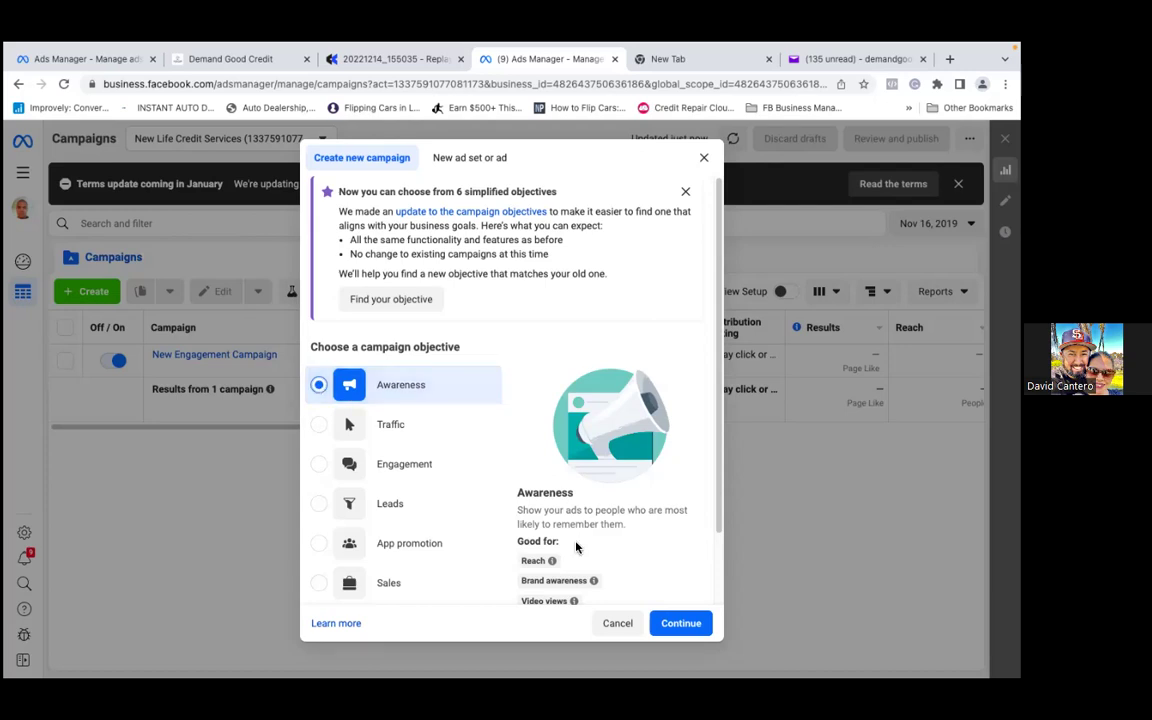
{"action": "left_click", "coordinate": [694, 626]}
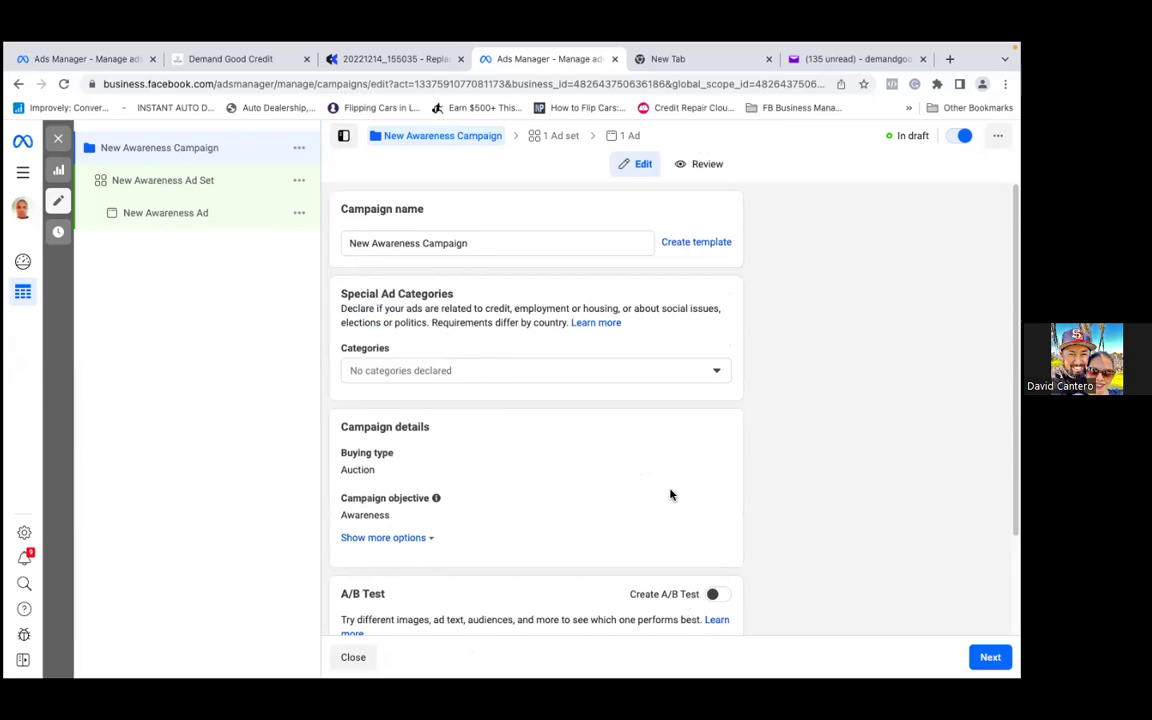
Declare Credit as the campaign's special ad category and continue to the ad set's budget and schedule settings.
{"action": "left_click", "coordinate": [715, 374]}
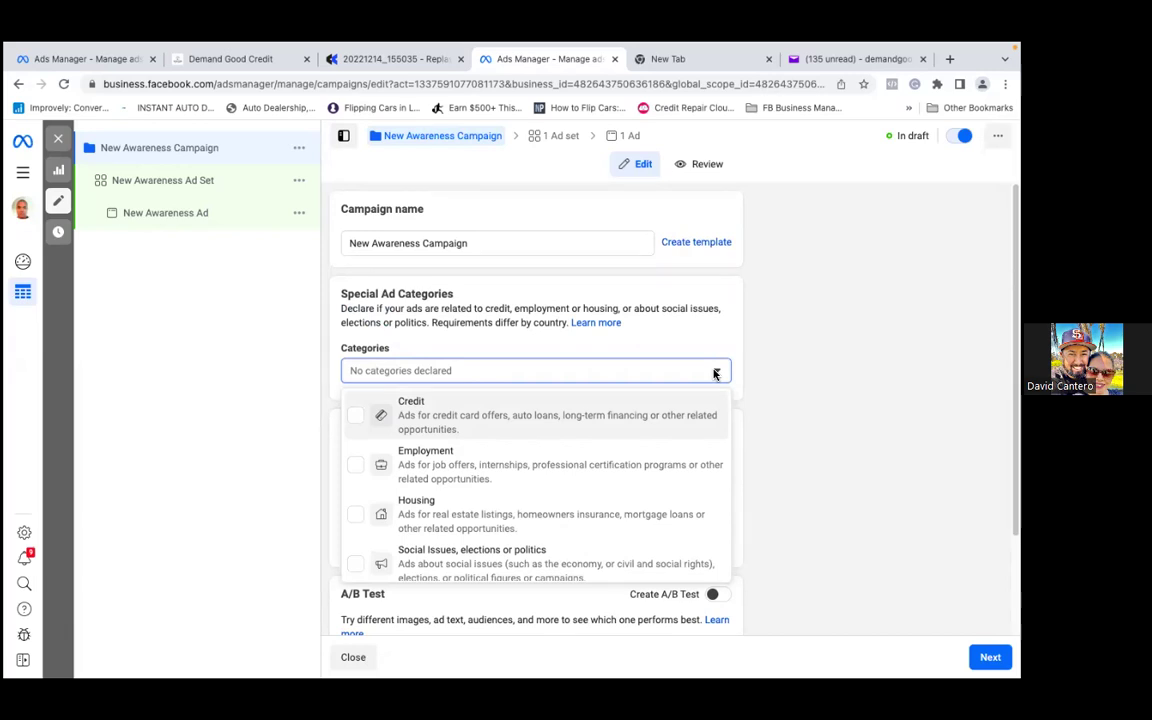
{"action": "left_click", "coordinate": [357, 418]}
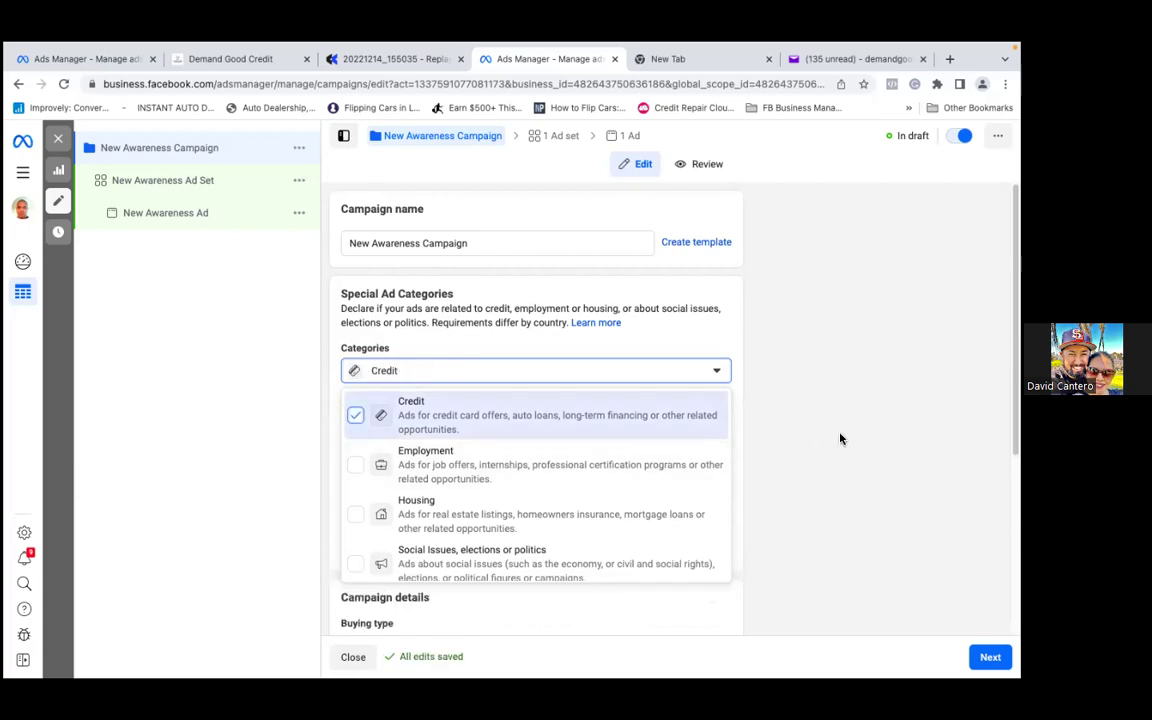
{"action": "key", "text": "Down"}
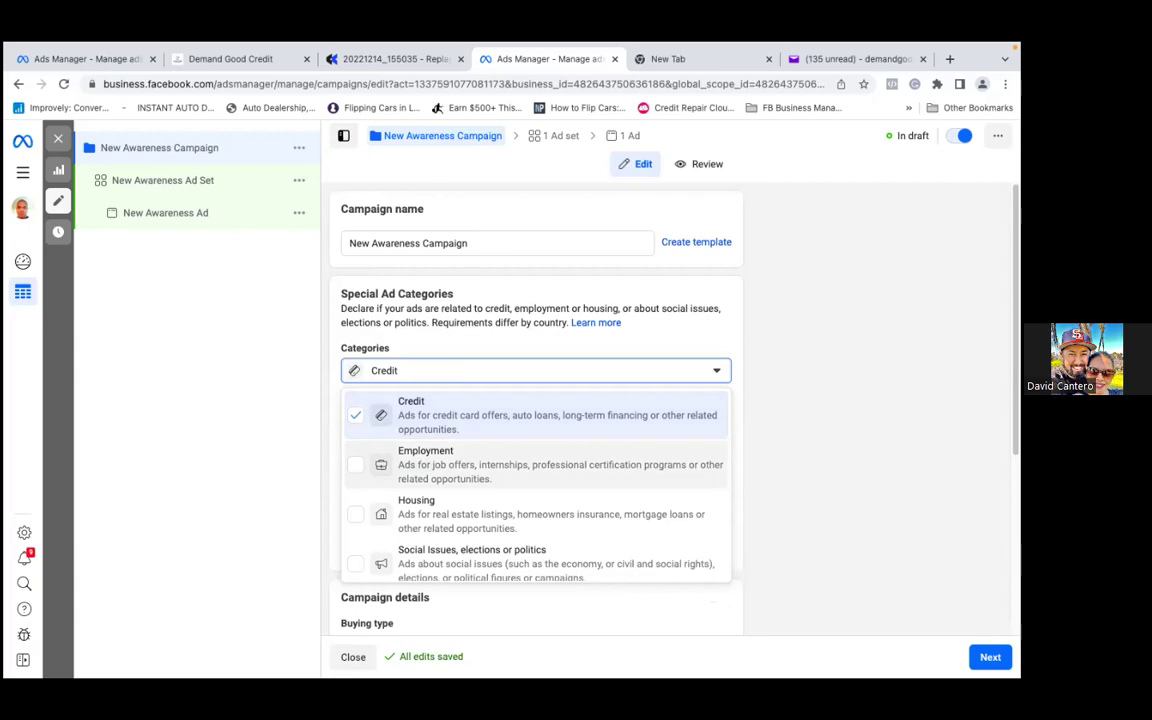
{"action": "scroll", "coordinate": [540, 400], "scroll_direction": "down", "scroll_amount": 3}
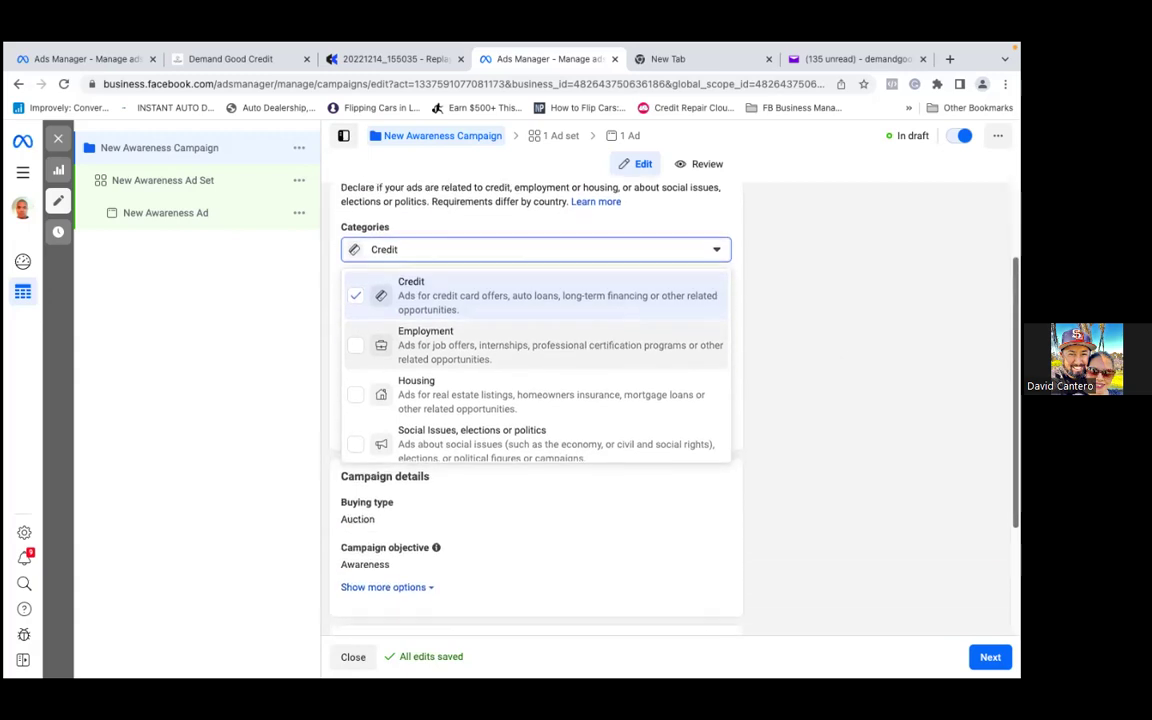
{"action": "scroll", "coordinate": [540, 400], "scroll_direction": "down", "scroll_amount": 1}
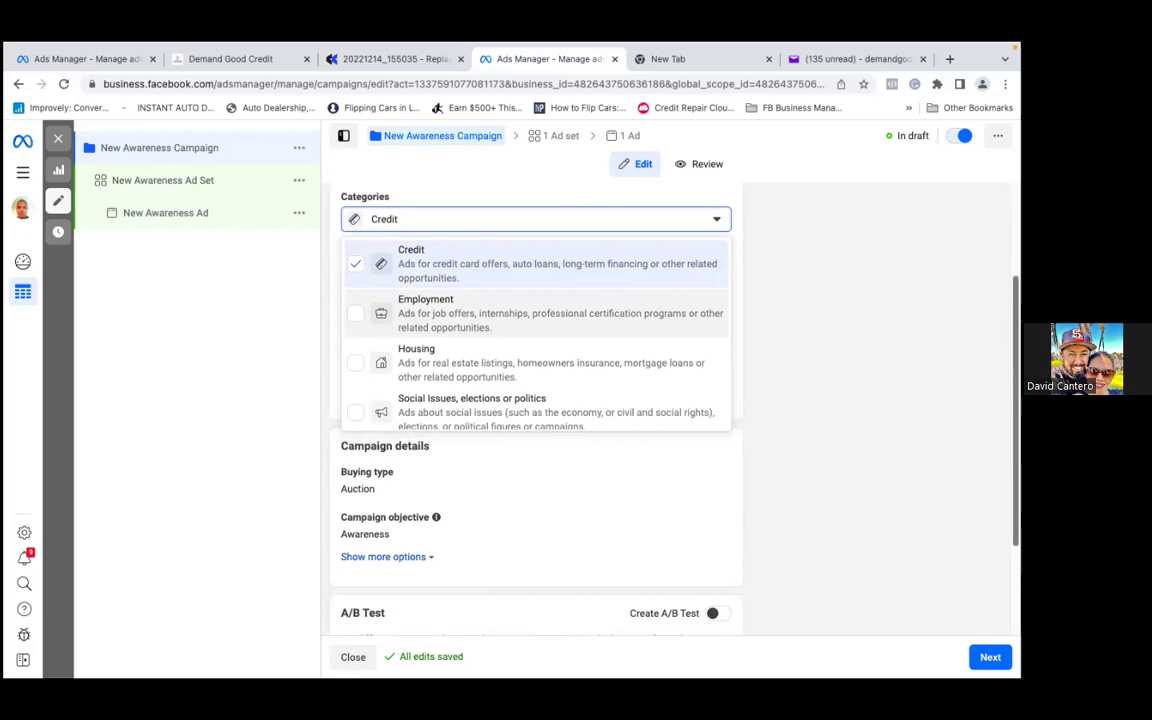
{"action": "scroll", "coordinate": [536, 400], "scroll_direction": "down", "scroll_amount": 3}
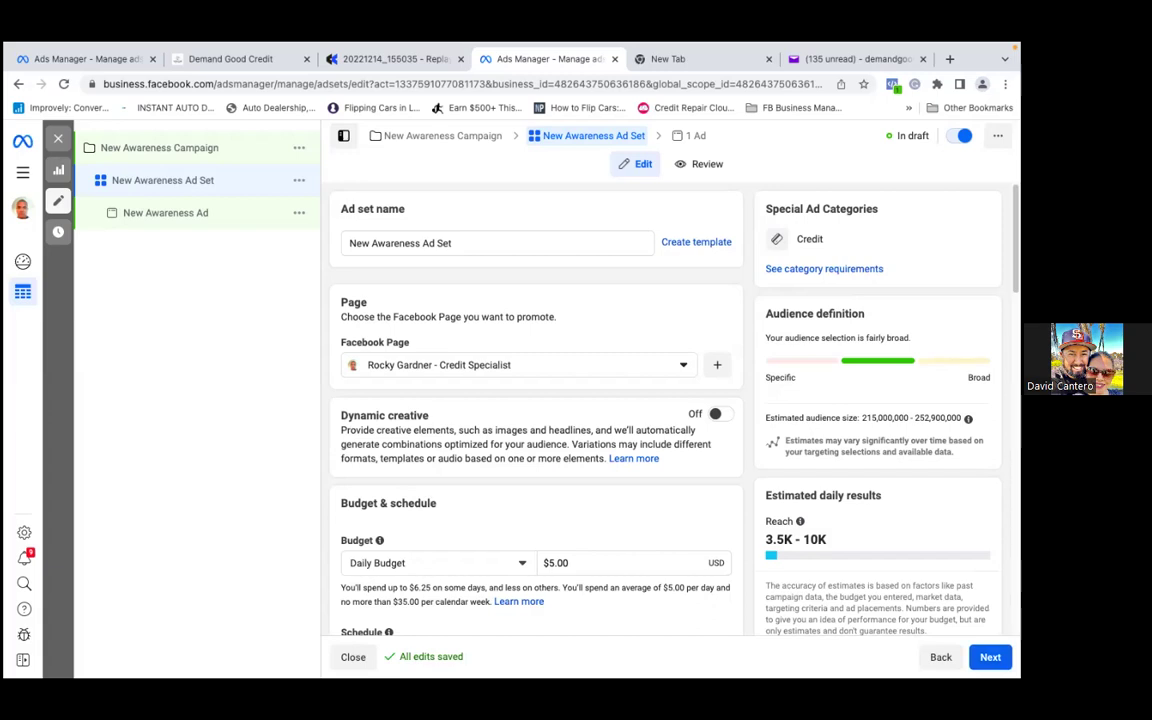
{"action": "scroll", "coordinate": [536, 410], "scroll_direction": "down", "scroll_amount": 5}
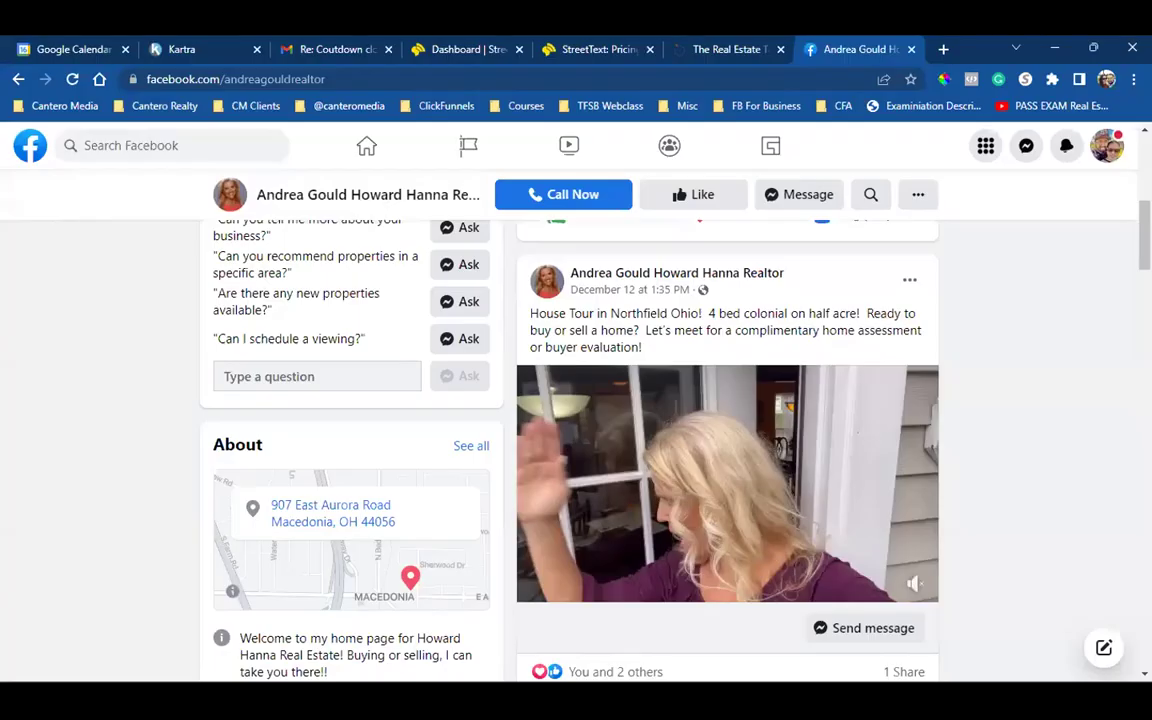
On the realtor's Facebook page, open the Northfield Ohio house tour video and check its view count.
{"action": "left_click", "coordinate": [645, 378]}
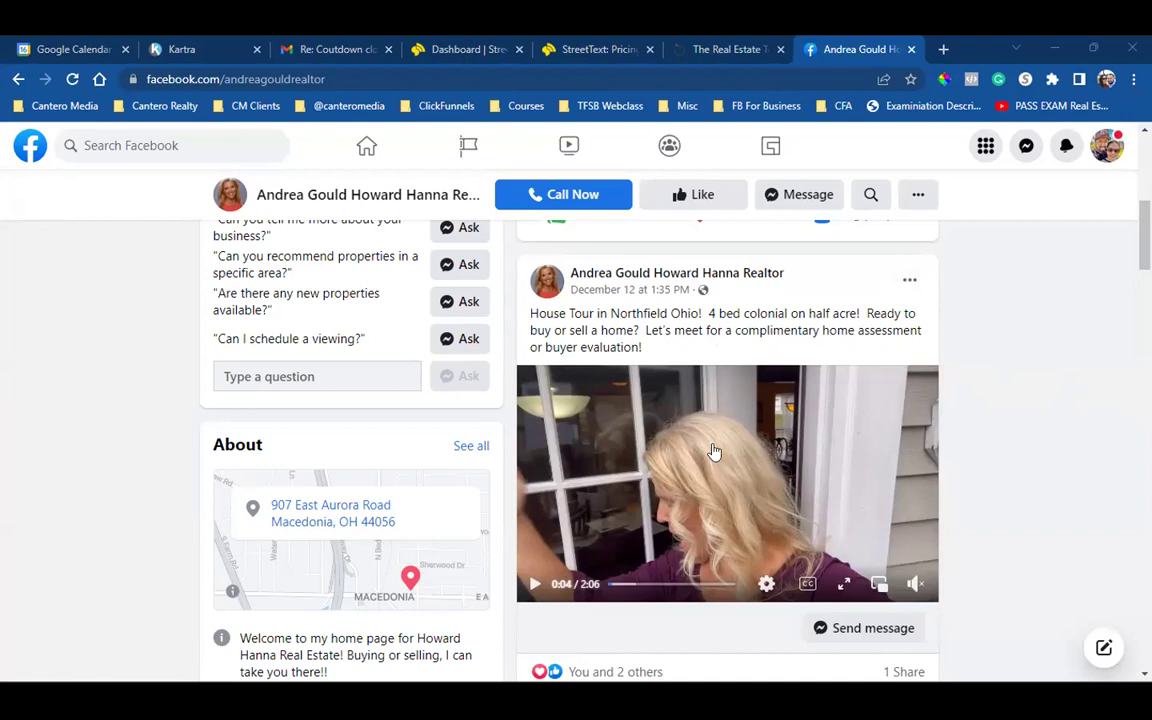
{"action": "left_click", "coordinate": [681, 449]}
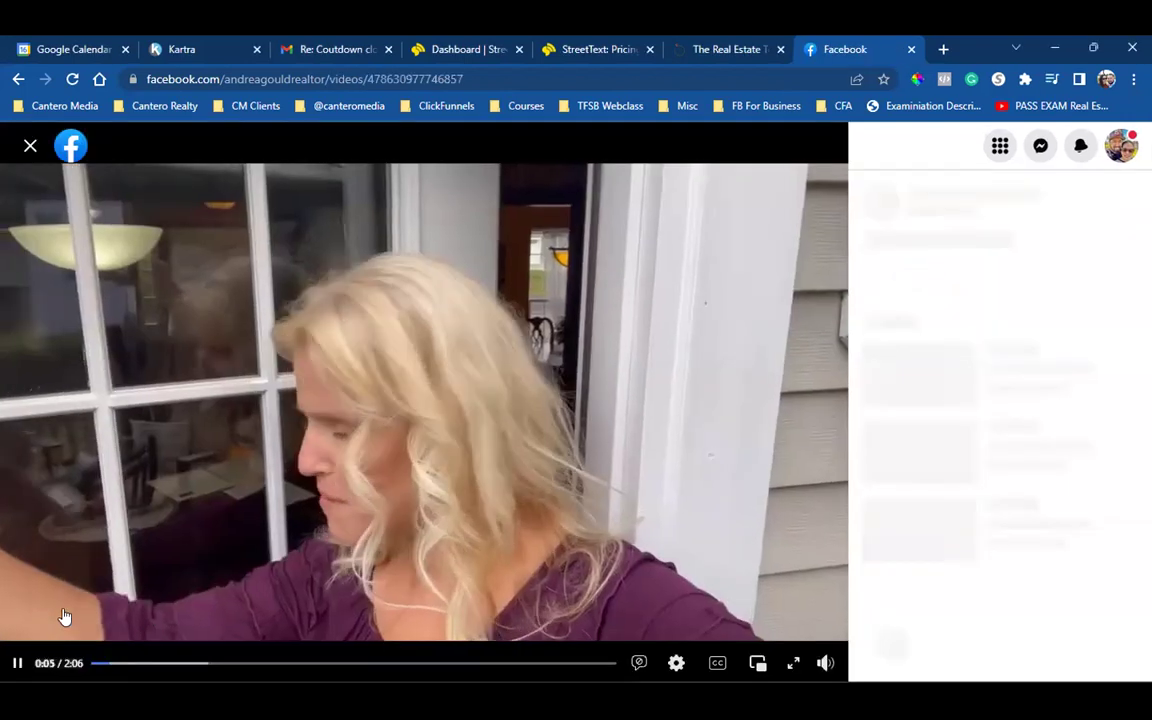
{"action": "double_click", "coordinate": [1095, 303]}
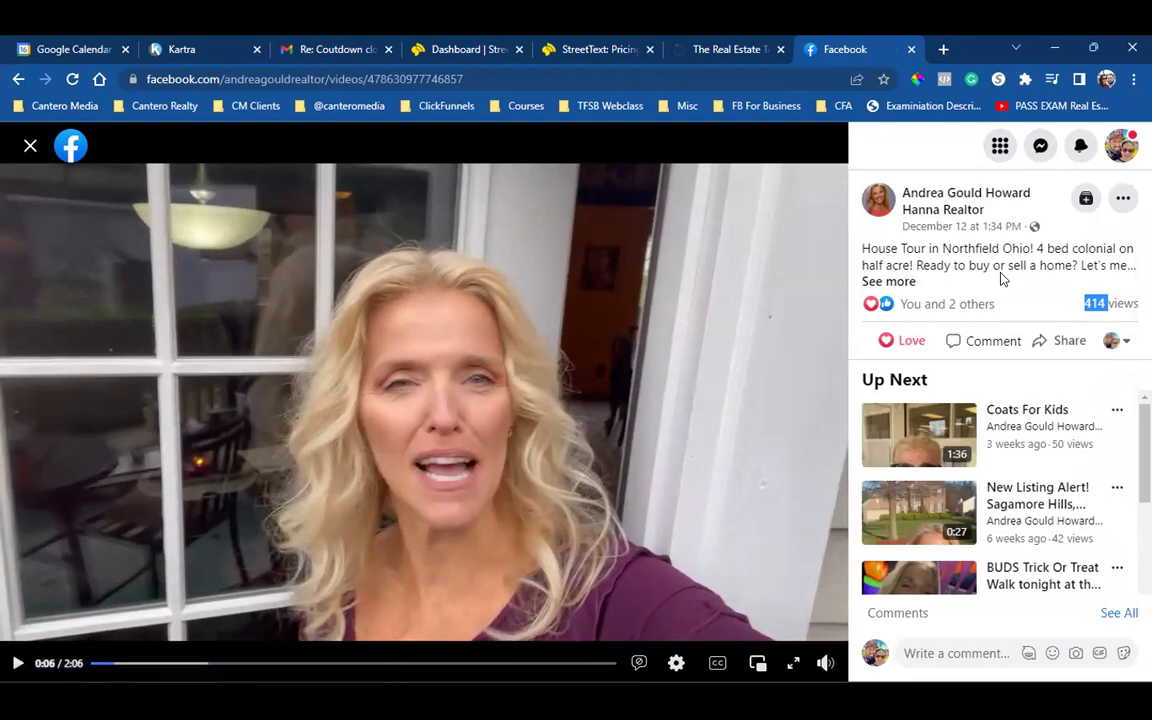
{"action": "left_click", "coordinate": [1093, 302]}
{"action": "double_click", "coordinate": [1095, 303]}
{"action": "left_click", "coordinate": [1080, 307]}
{"action": "left_click", "coordinate": [30, 146]}
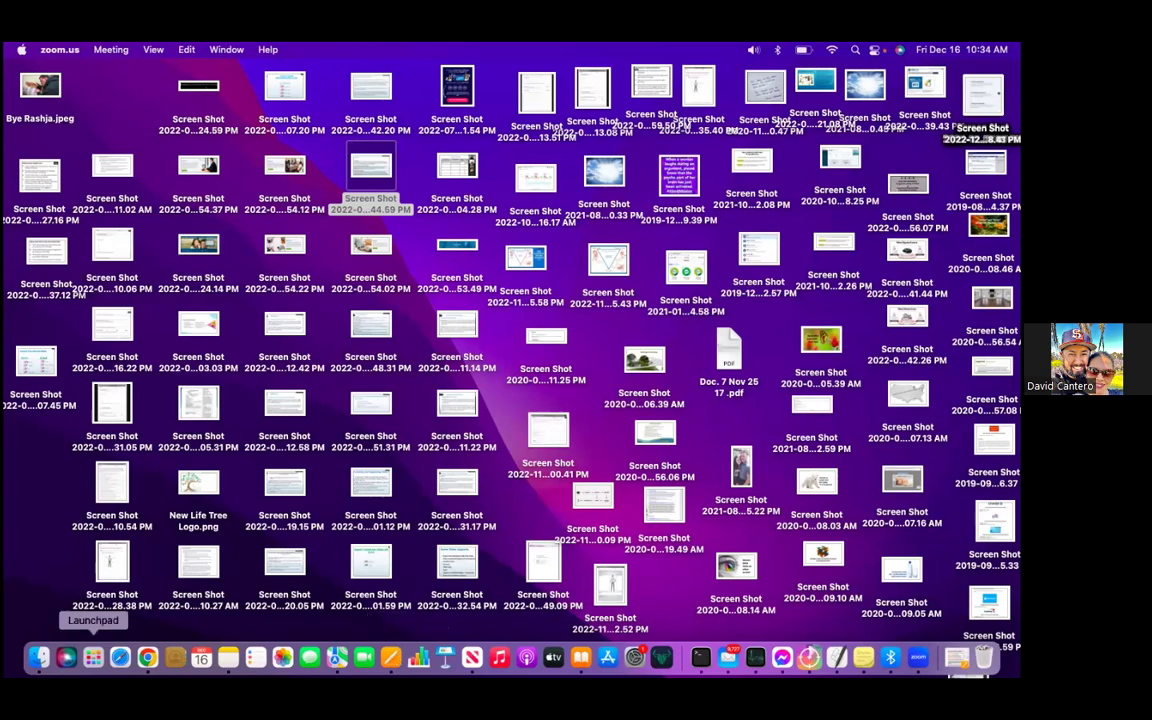
Switch back to Chrome with the awareness ad set and set its daily budget to $2.00.
{"action": "left_click", "coordinate": [146, 662]}
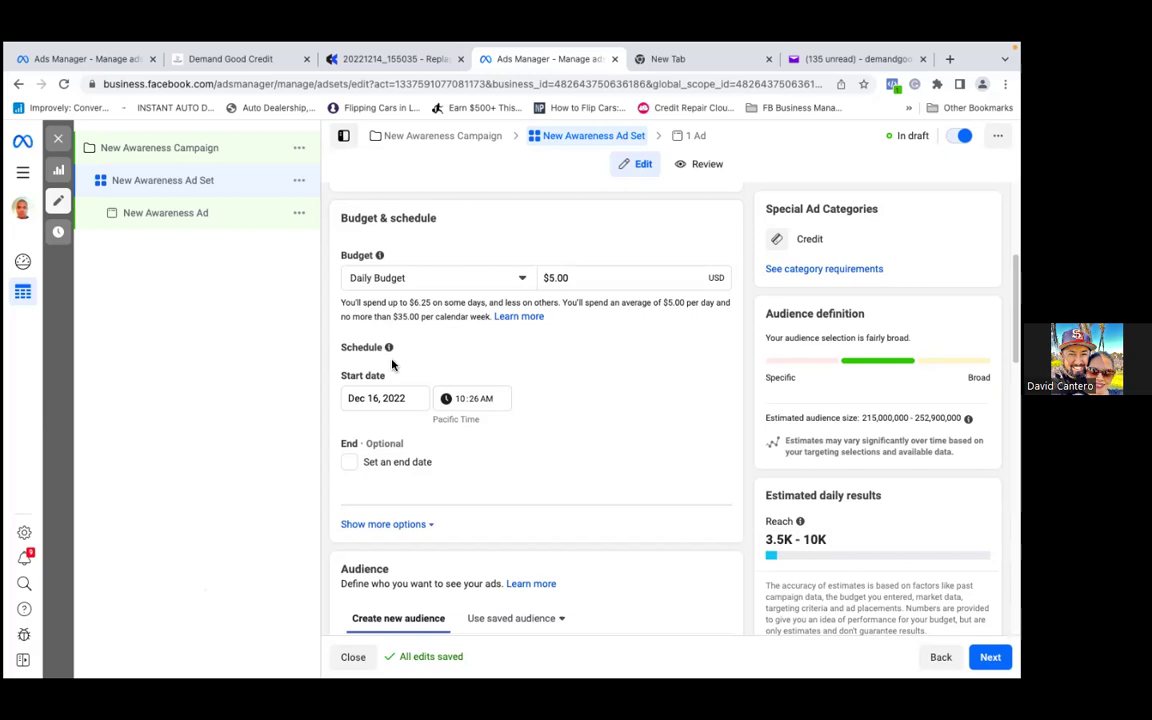
{"action": "left_click", "coordinate": [553, 278]}
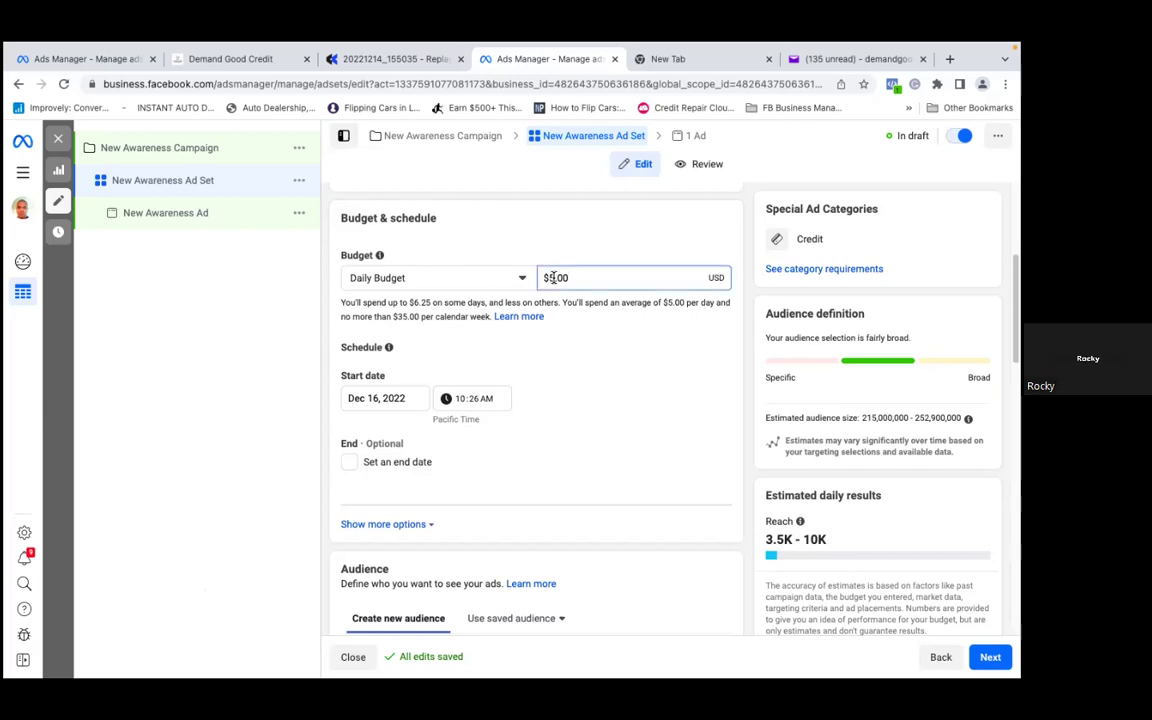
{"action": "type", "text": "2"}
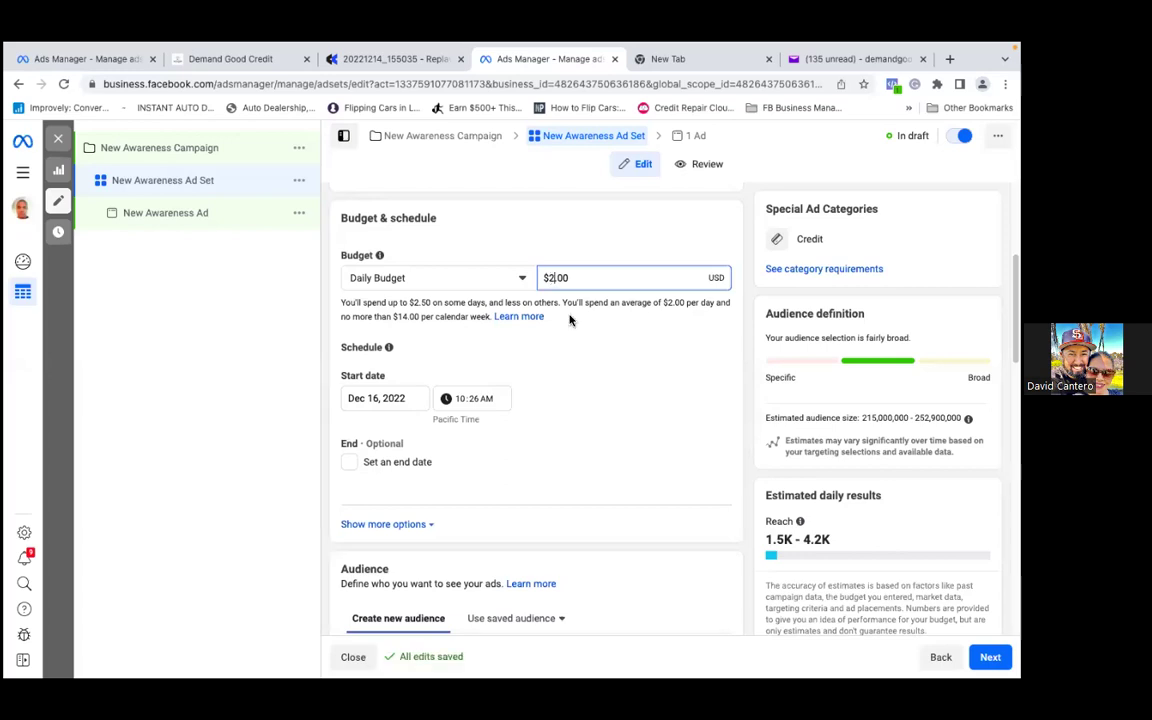
Schedule the ad set to start on Dec 17, 2022 at 6:00 AM.
{"action": "left_click", "coordinate": [379, 399]}
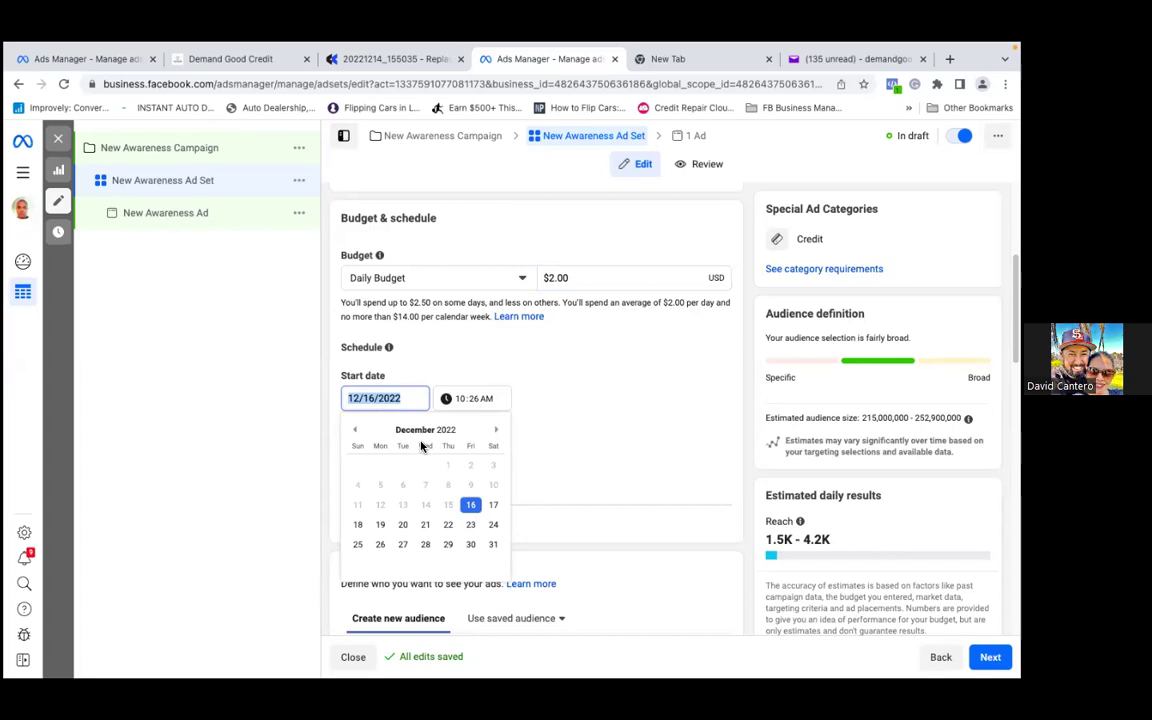
{"action": "left_click", "coordinate": [494, 506]}
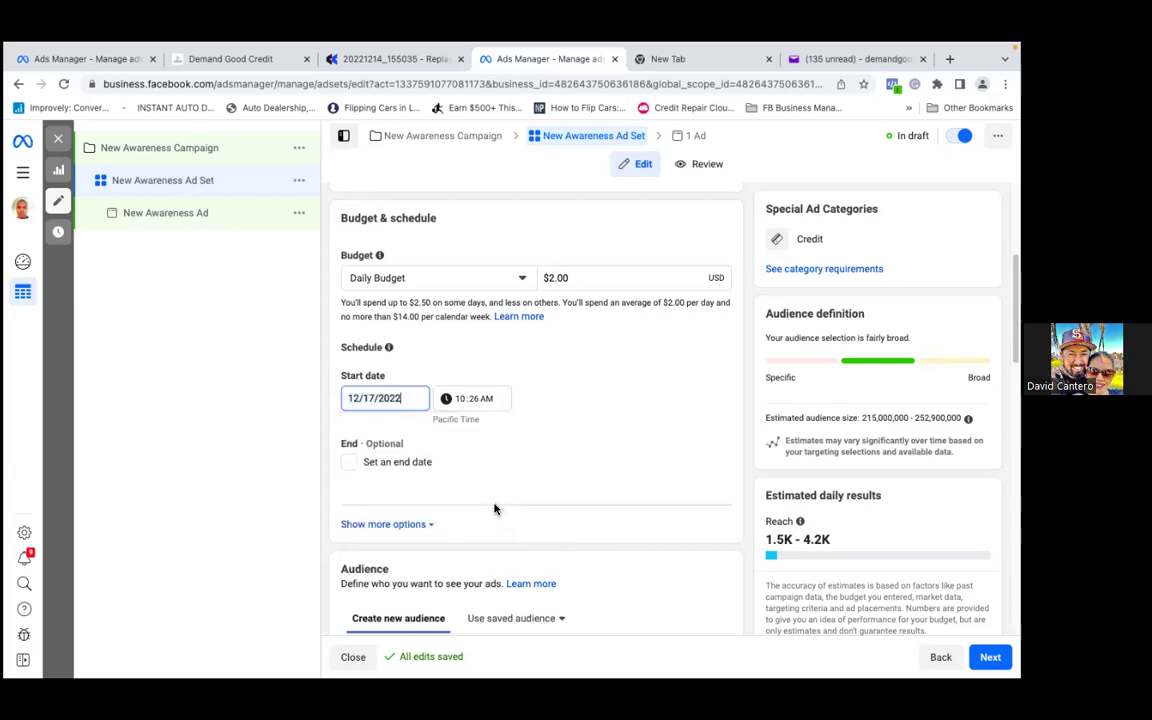
{"action": "left_click", "coordinate": [465, 399]}
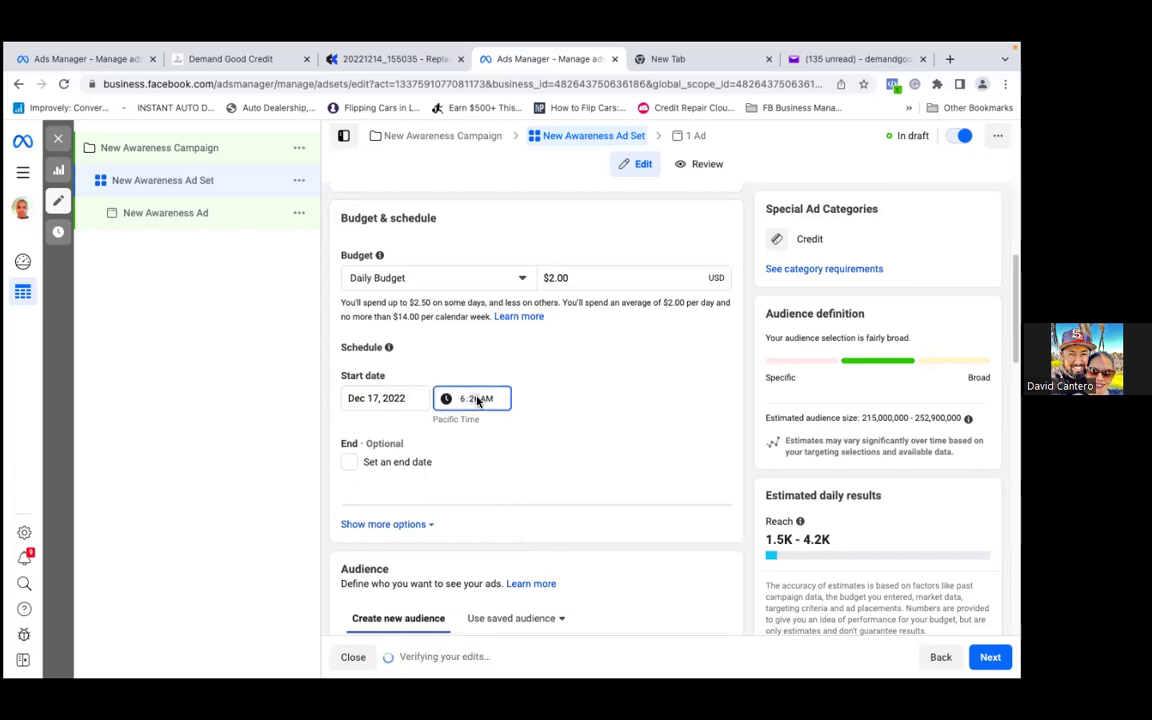
{"action": "type", "text": "00"}
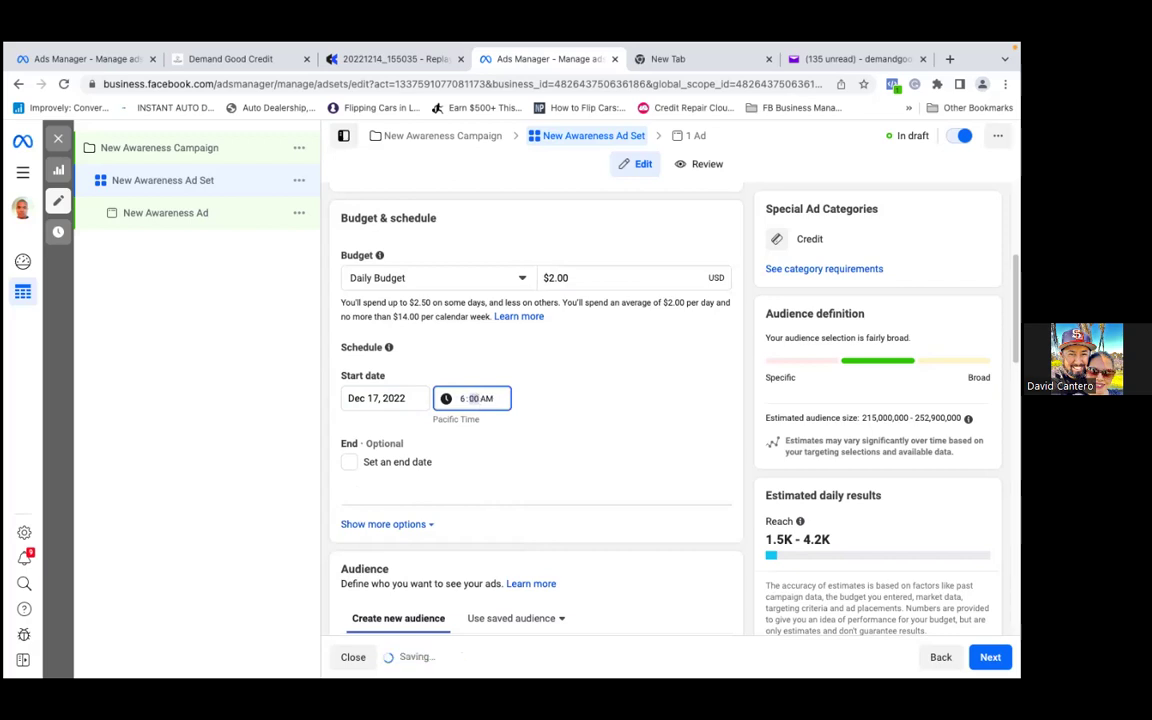
{"action": "left_click", "coordinate": [514, 422]}
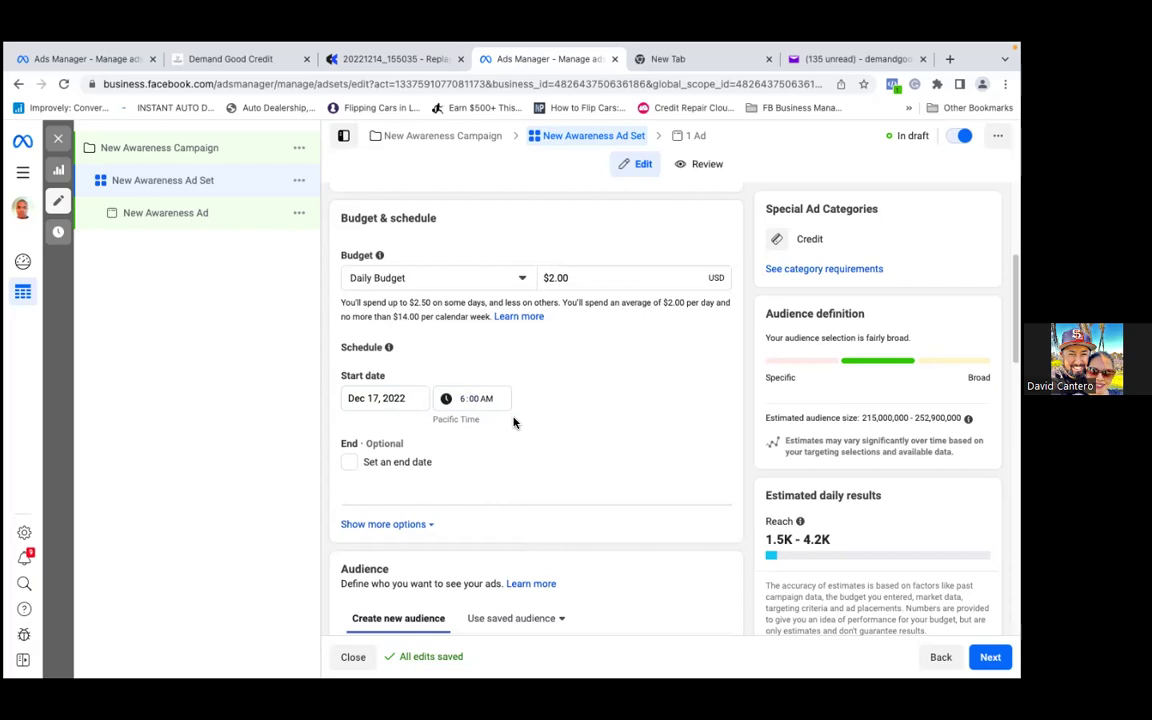
Give the ad set an end date of Jan 17, 2023 at 6:00 AM.
{"action": "left_click", "coordinate": [350, 463]}
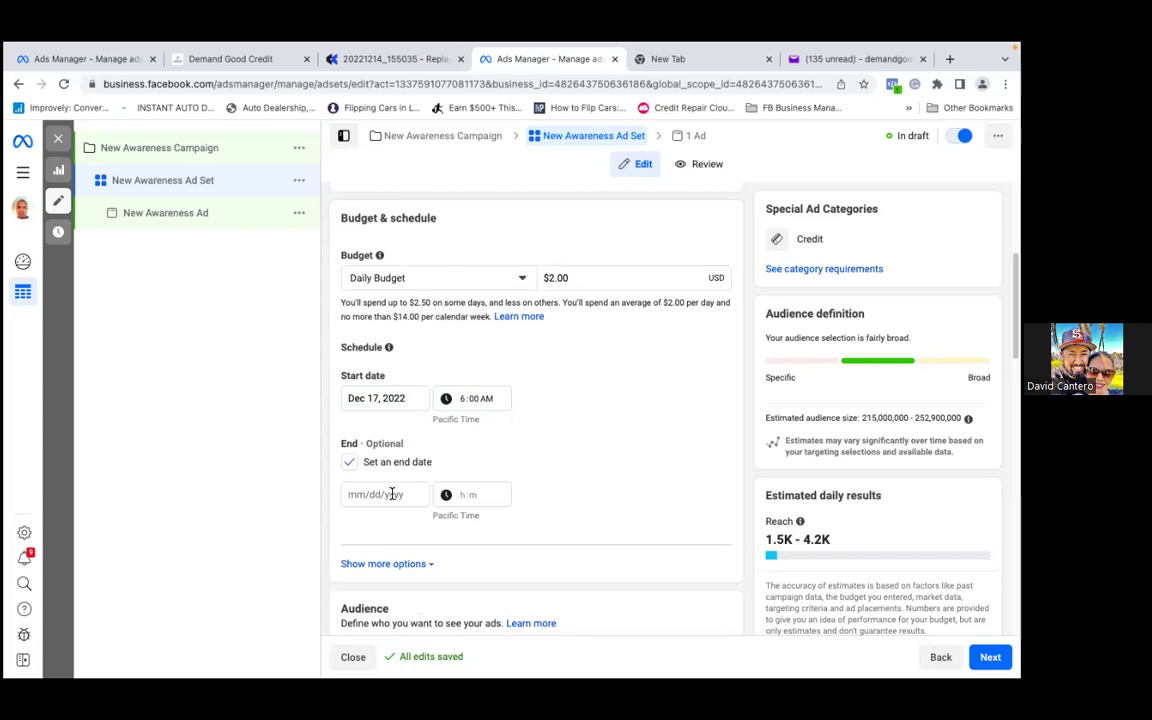
{"action": "left_click", "coordinate": [392, 494]}
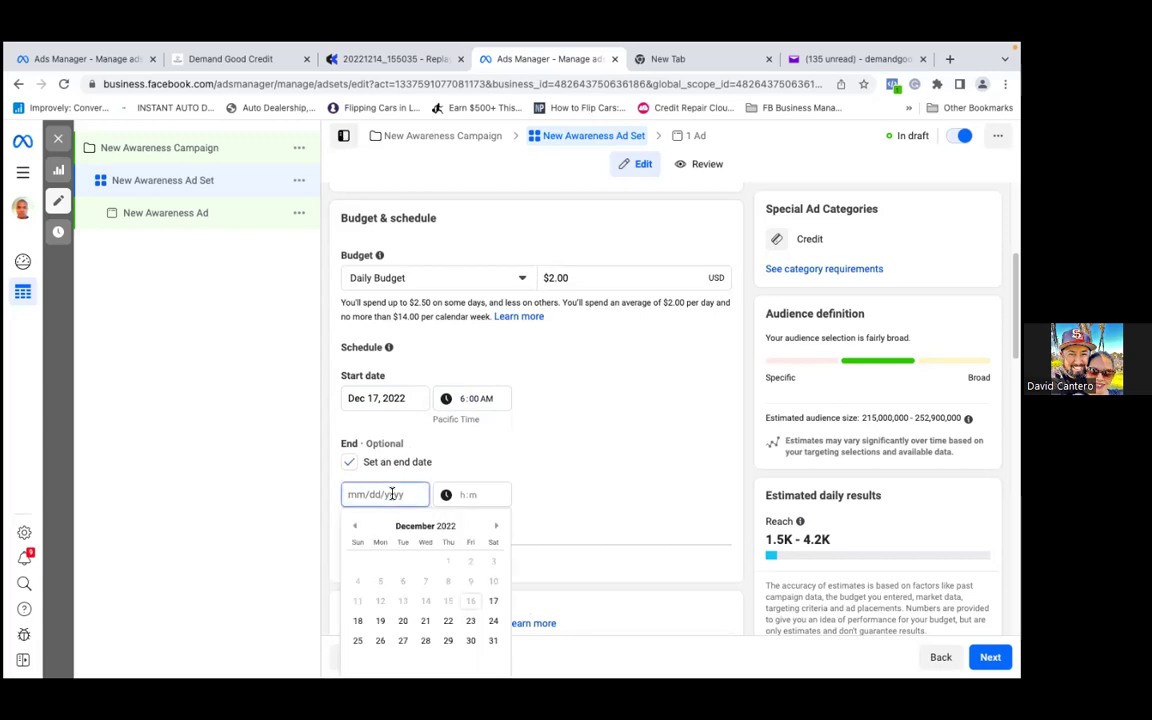
{"action": "left_click", "coordinate": [496, 525]}
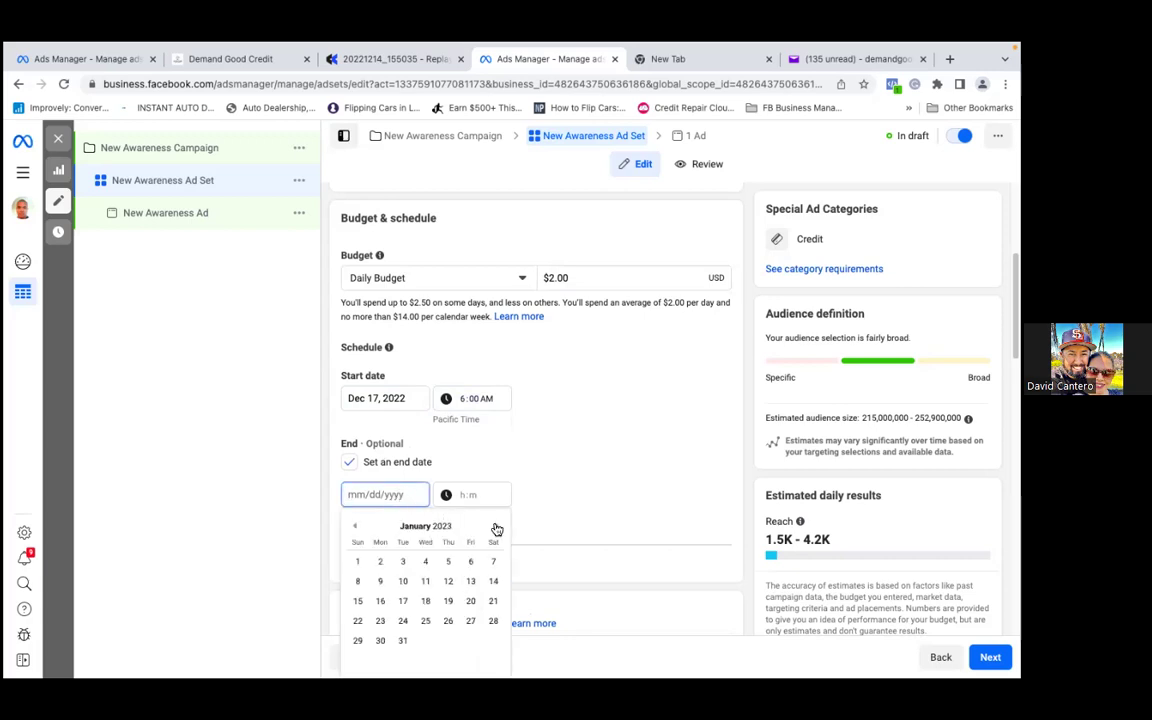
{"action": "left_click", "coordinate": [403, 600]}
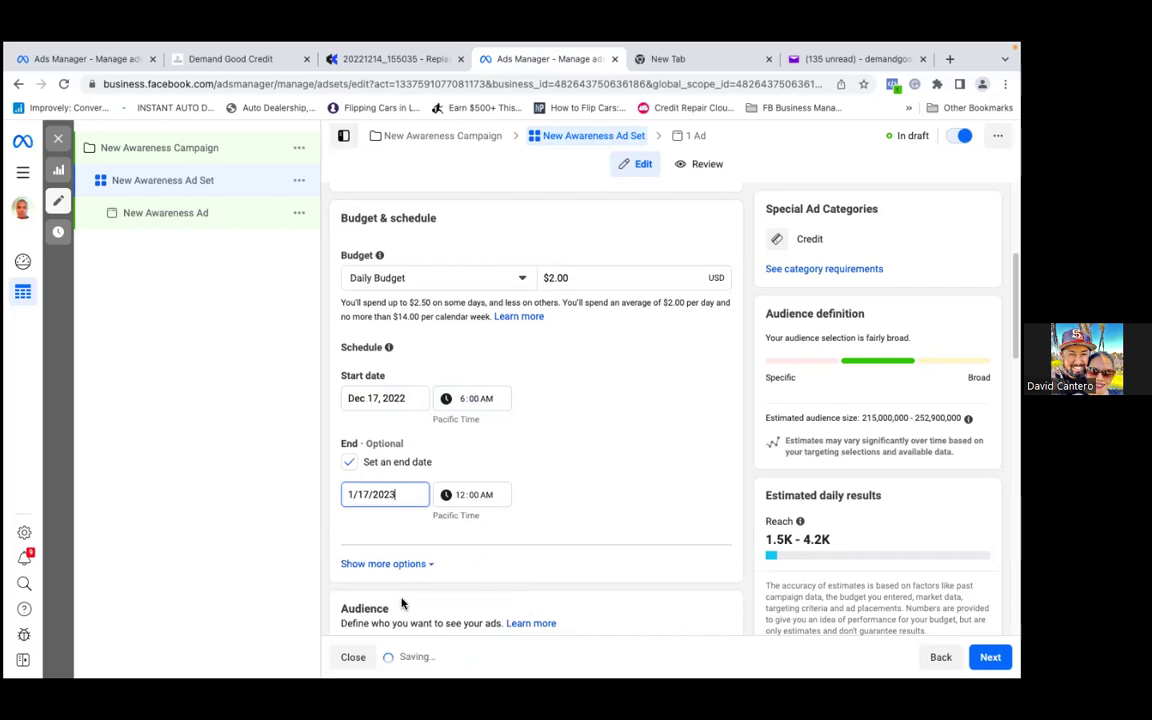
{"action": "left_click", "coordinate": [469, 498]}
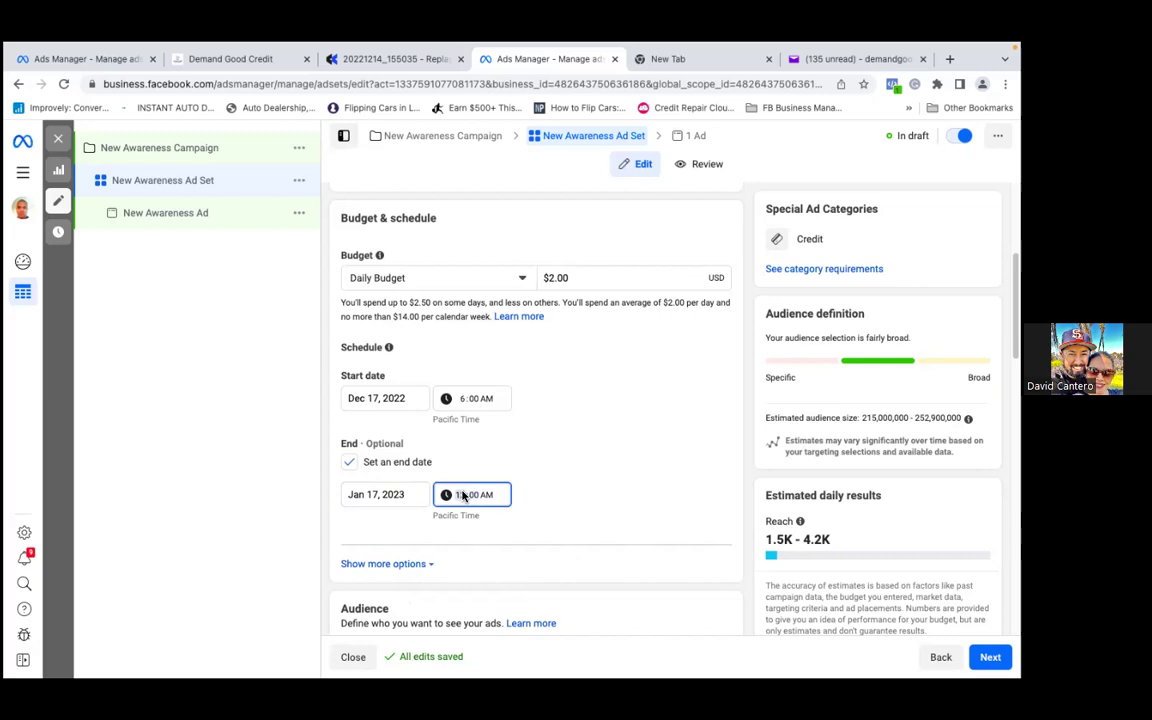
{"action": "type", "text": "6"}
{"action": "left_click", "coordinate": [530, 486]}
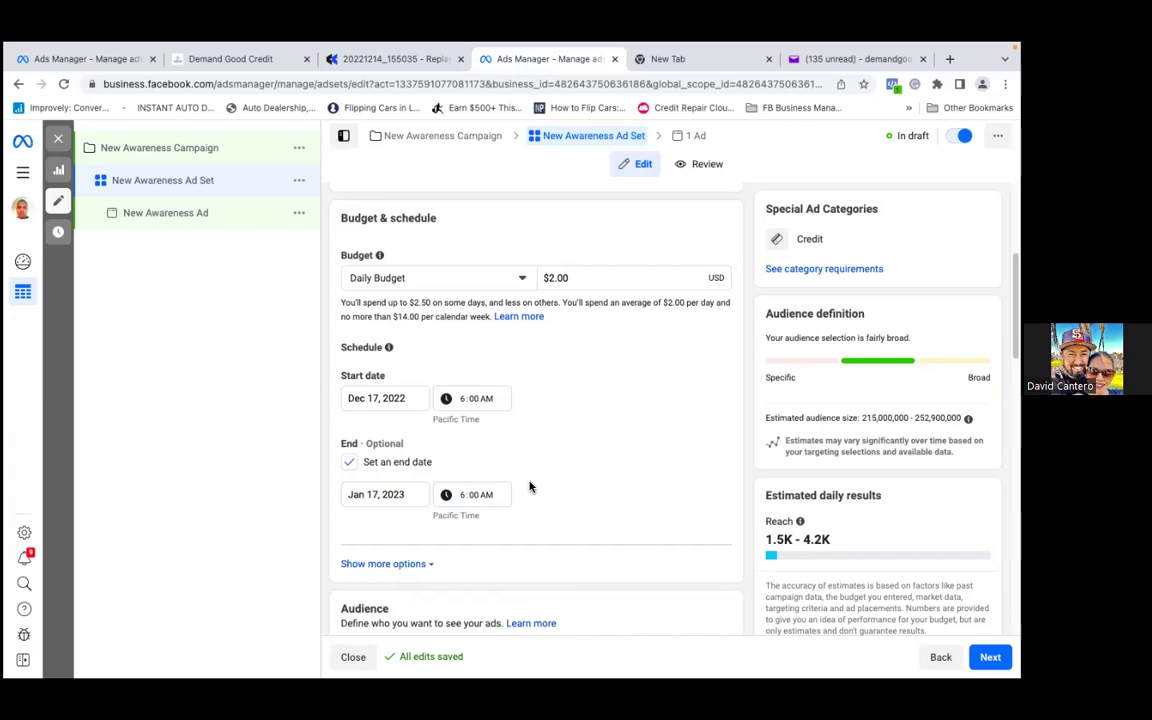
Review the ad set's audience settings and look through the existing custom audiences.
{"action": "scroll", "coordinate": [530, 487], "scroll_direction": "down", "scroll_amount": 4}
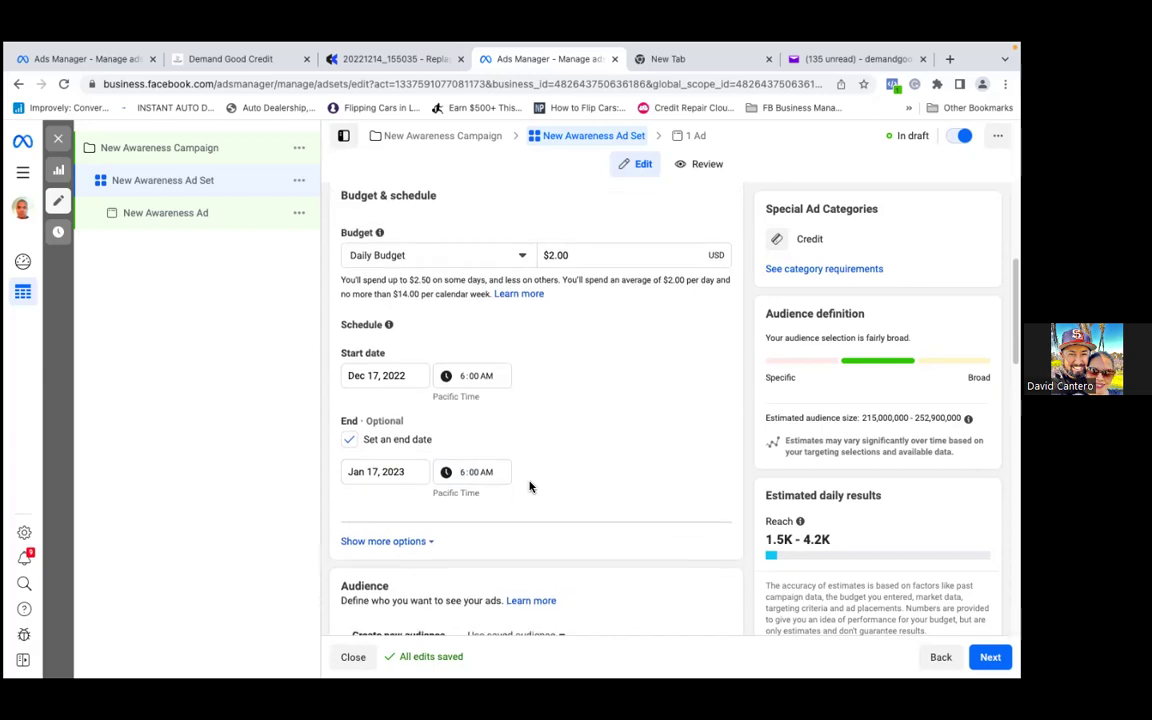
{"action": "scroll", "coordinate": [530, 487], "scroll_direction": "down", "scroll_amount": 1}
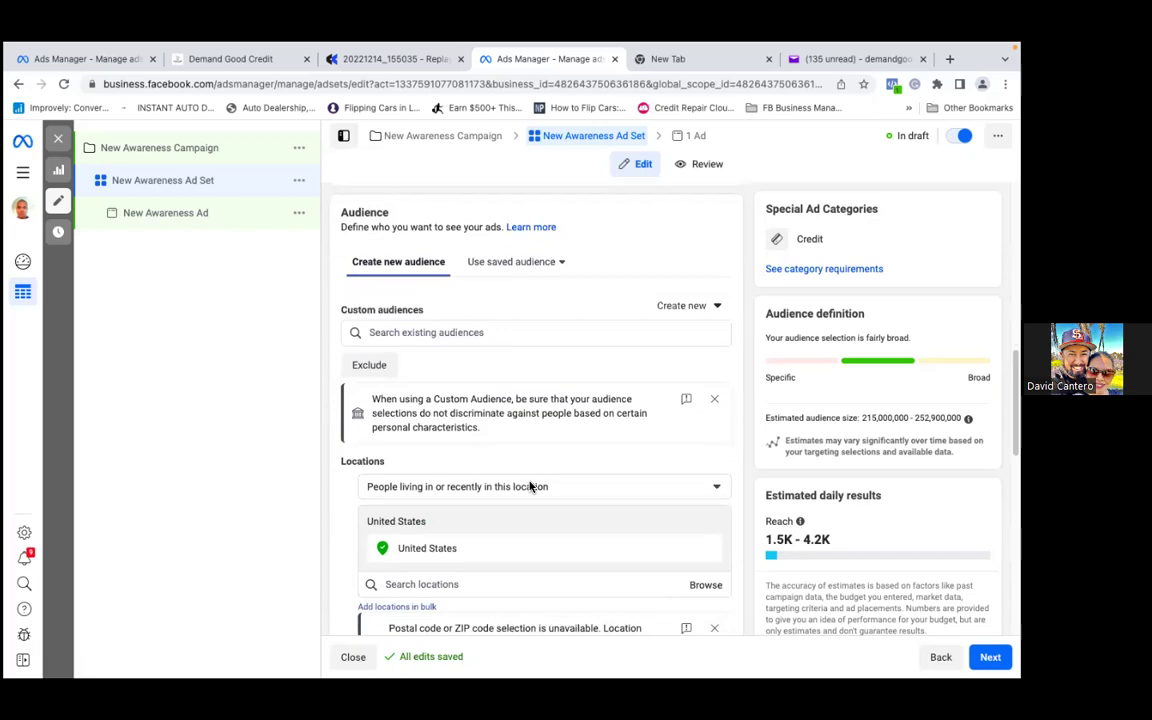
{"action": "scroll", "coordinate": [530, 487], "scroll_direction": "down", "scroll_amount": 3}
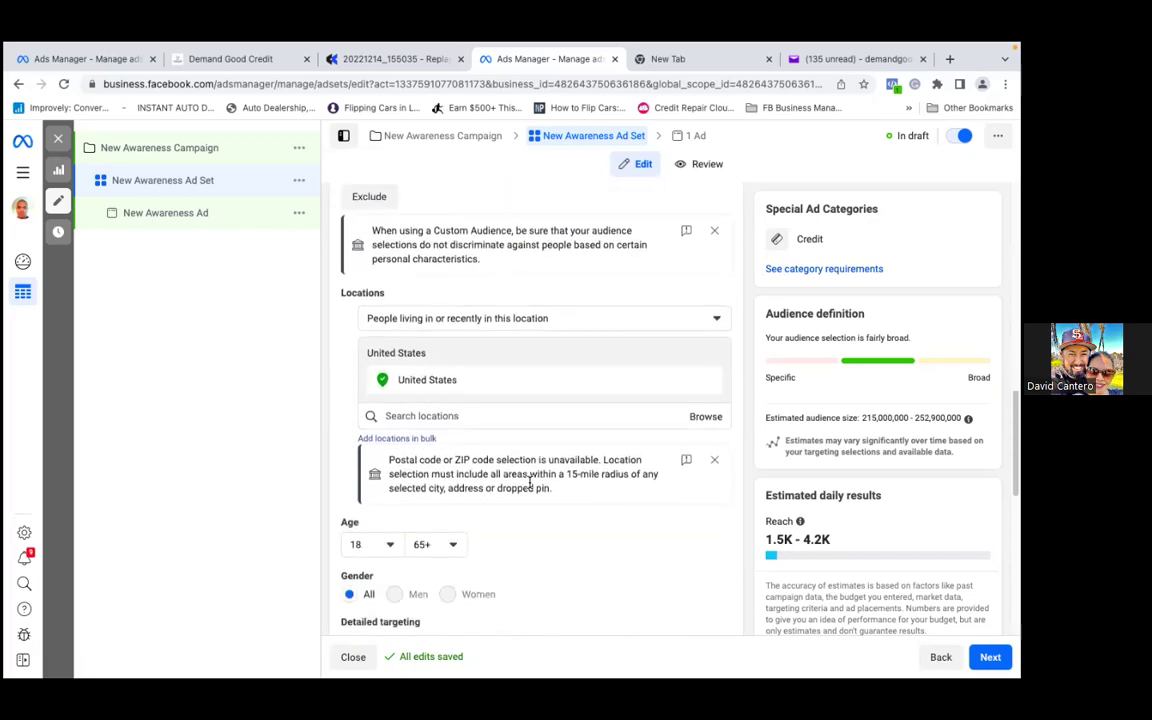
{"action": "scroll", "coordinate": [530, 487], "scroll_direction": "up", "scroll_amount": 5}
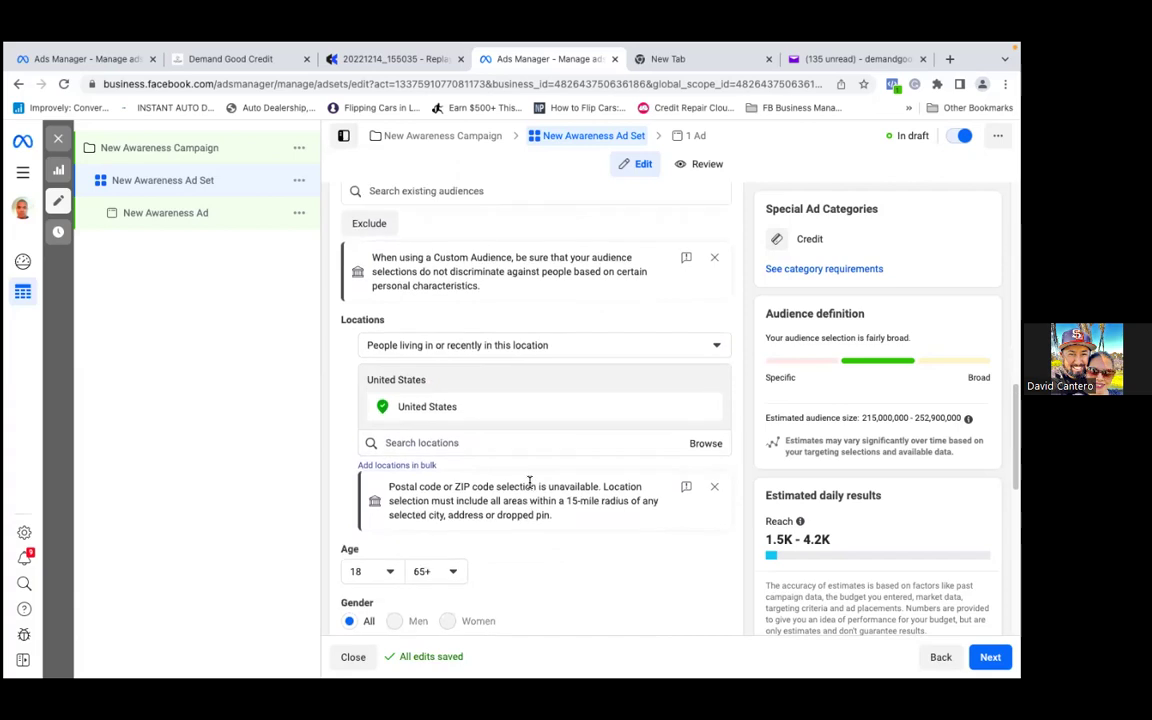
{"action": "scroll", "coordinate": [530, 487], "scroll_direction": "up", "scroll_amount": 1}
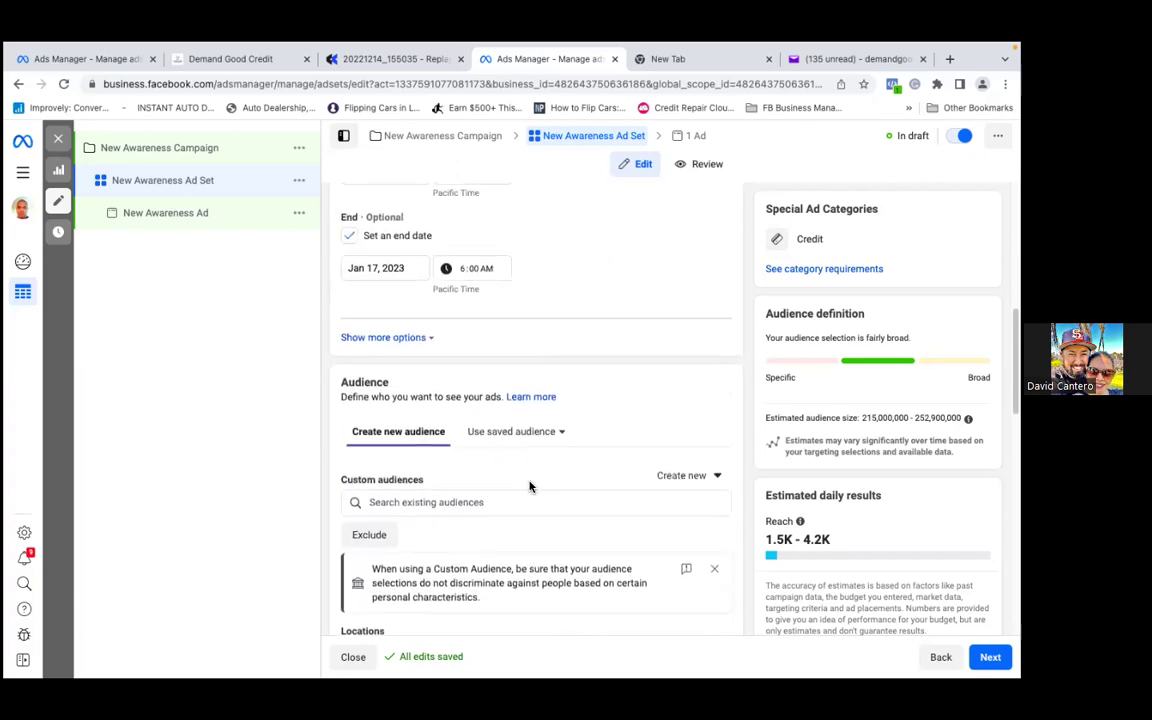
{"action": "scroll", "coordinate": [530, 487], "scroll_direction": "up", "scroll_amount": 1}
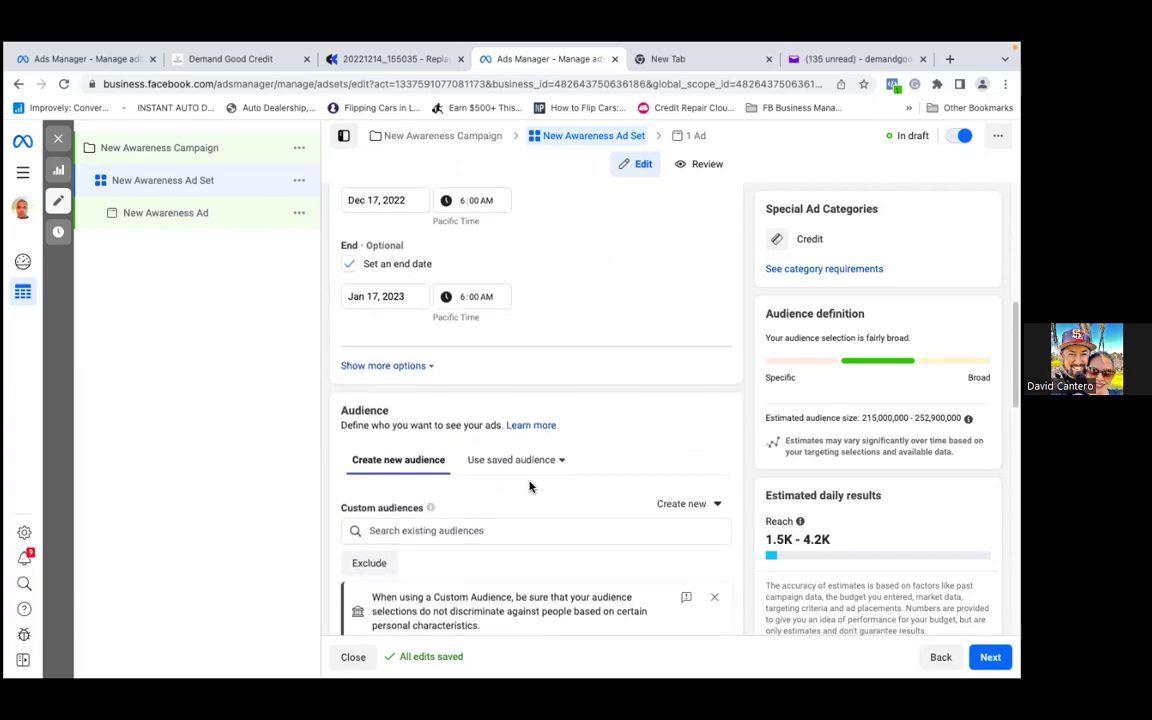
{"action": "left_click", "coordinate": [405, 532]}
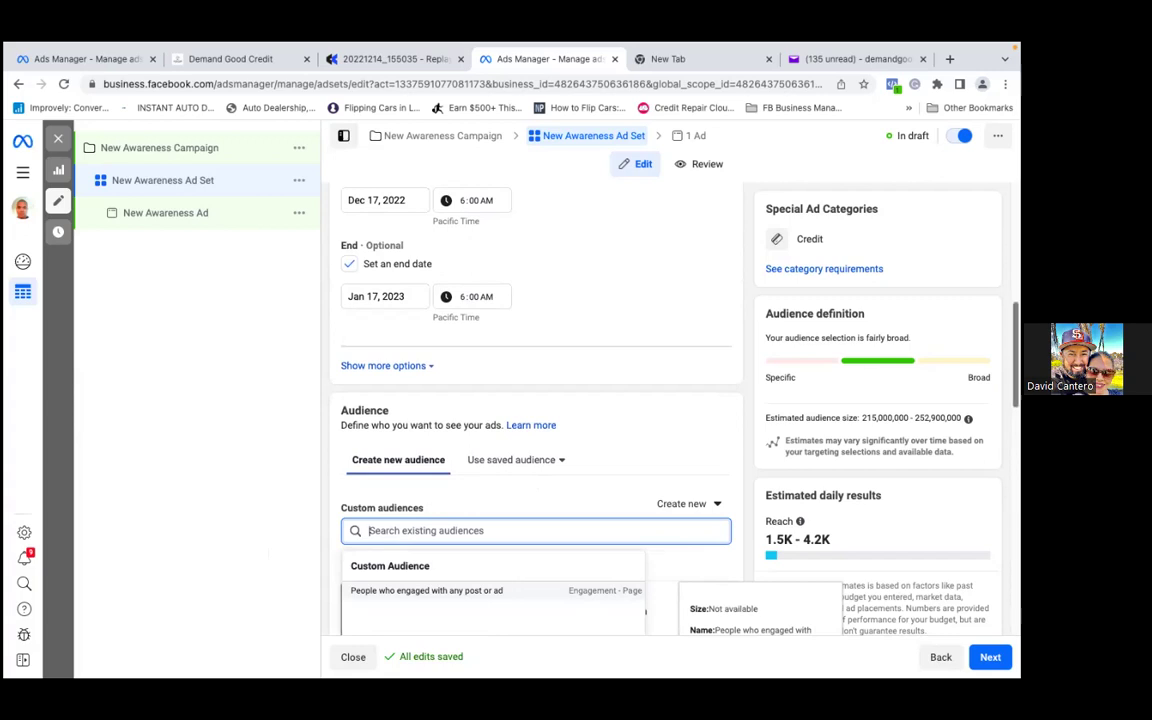
{"action": "scroll", "coordinate": [537, 400], "scroll_direction": "down", "scroll_amount": 3}
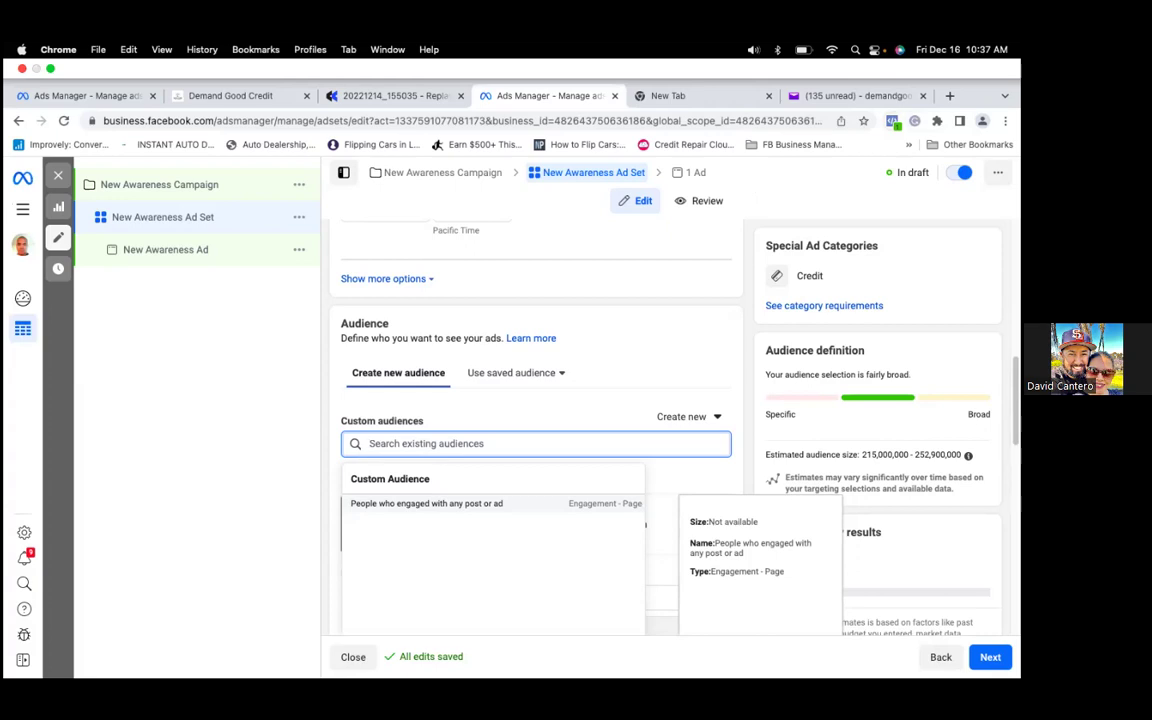
{"action": "left_click", "coordinate": [803, 147]}
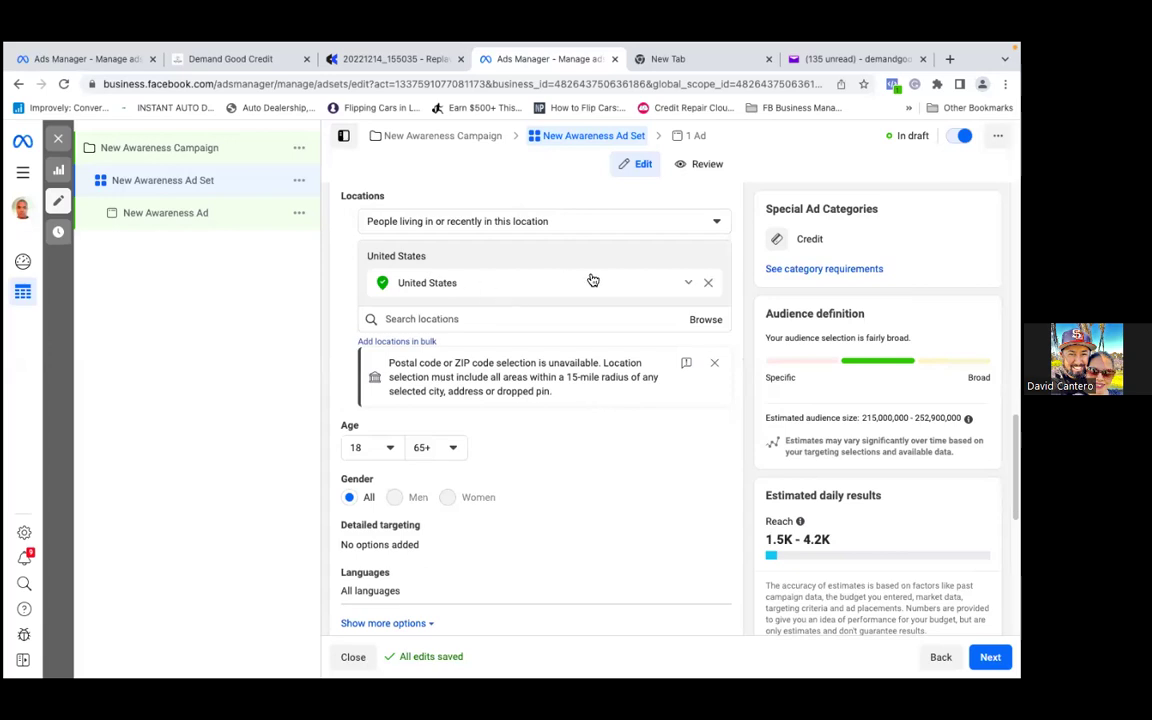
Remove United States from the targeted locations and set the location targeting to People living in this location.
{"action": "left_click", "coordinate": [708, 285]}
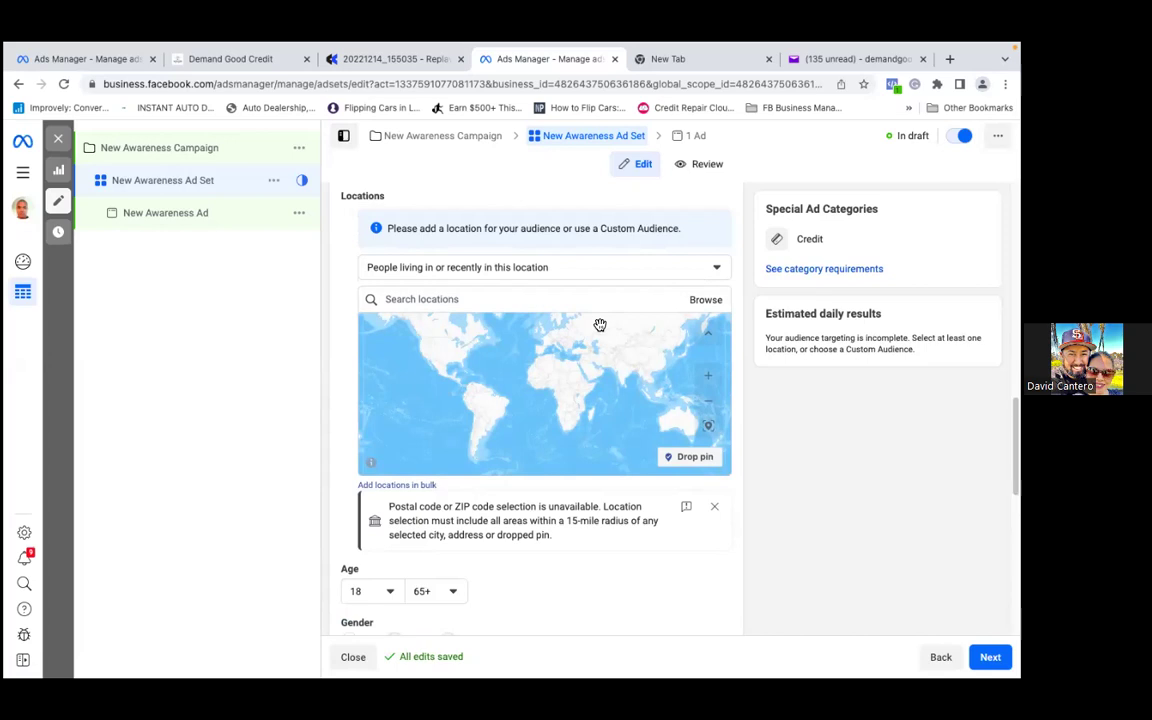
{"action": "left_click", "coordinate": [578, 271]}
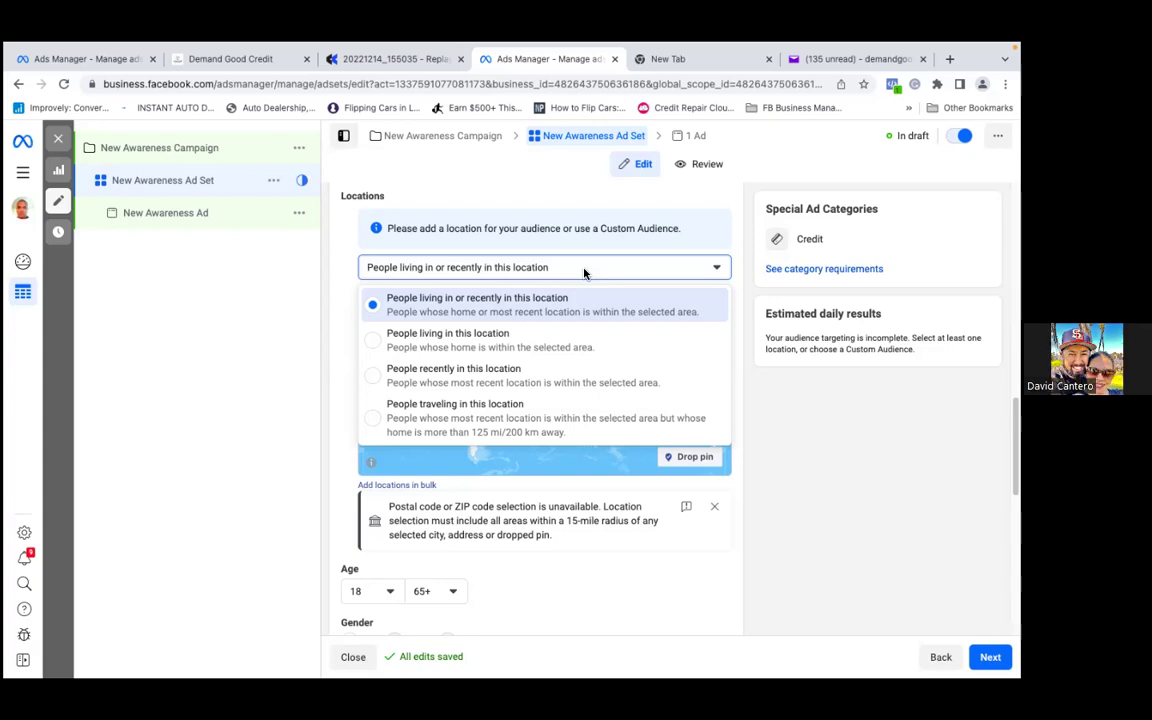
{"action": "left_click", "coordinate": [379, 338]}
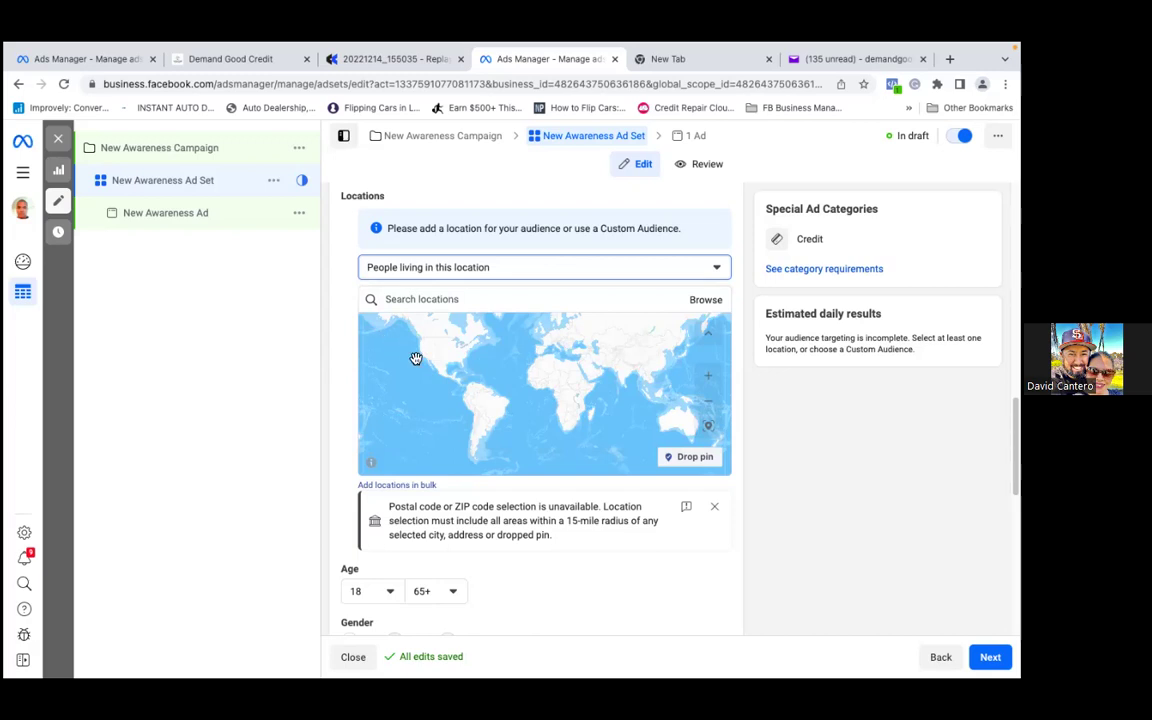
Search the locations for Eugene and add the city of Eugene, Oregon, United States to the audience.
{"action": "left_click", "coordinate": [421, 299]}
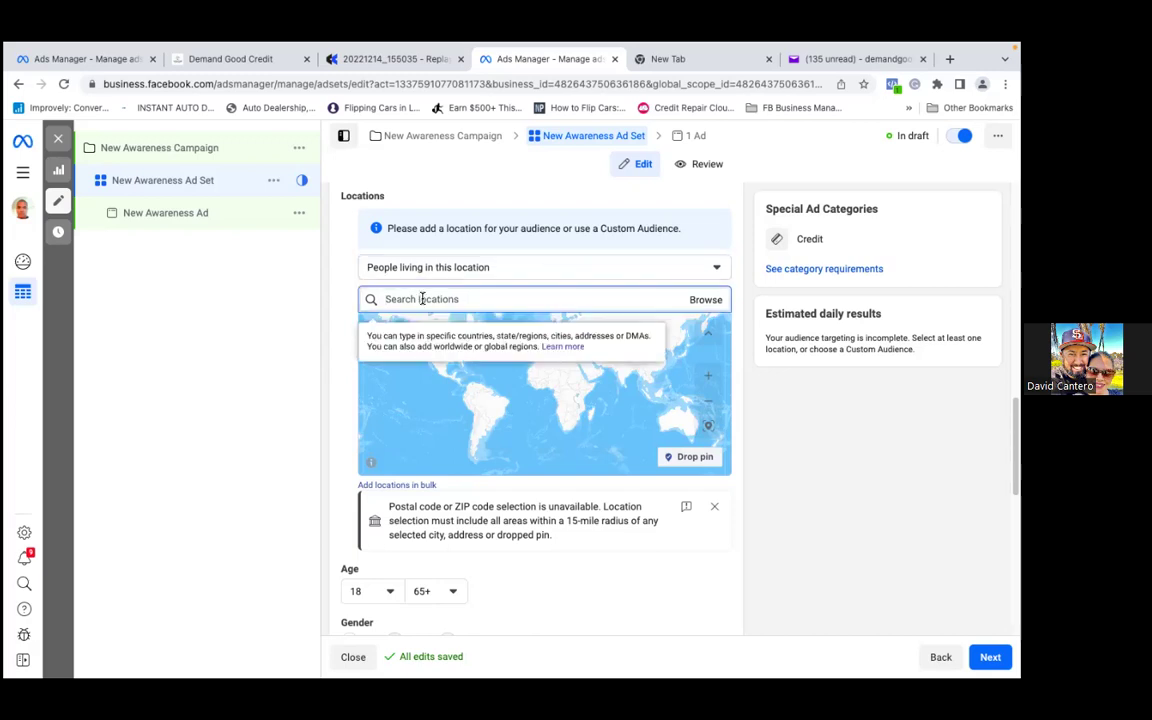
{"action": "type", "text": "Eugene"}
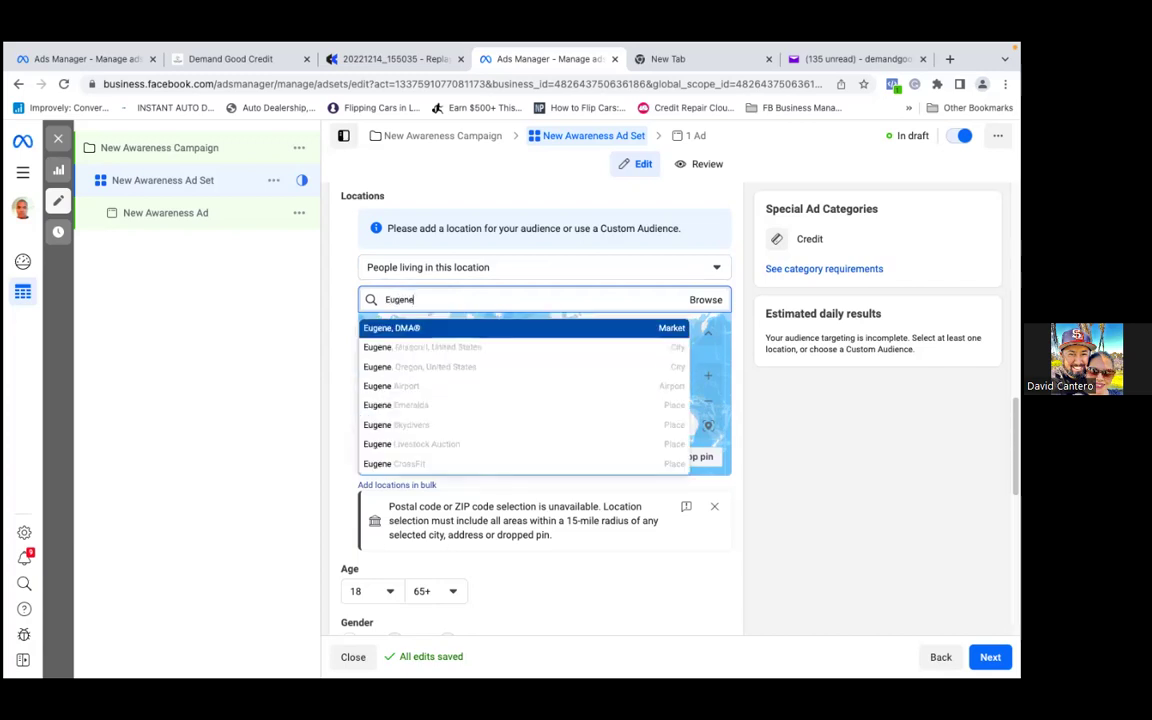
{"action": "left_click", "coordinate": [408, 367]}
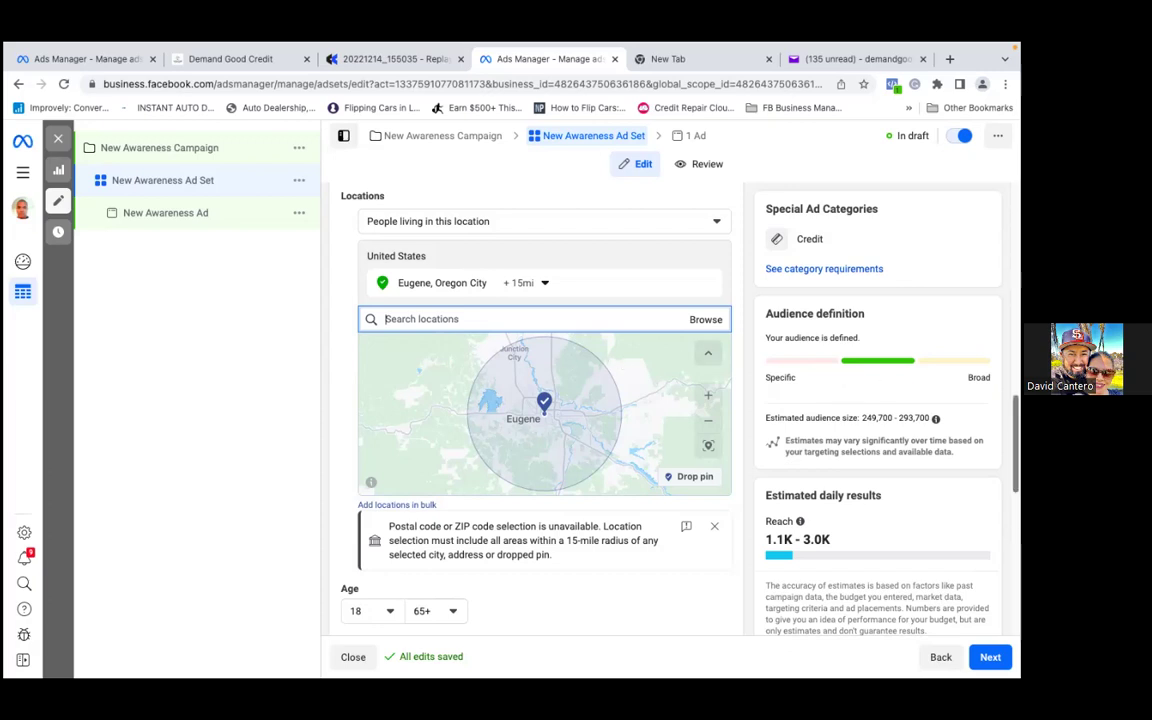
Check the available minimum and maximum age options for the audience.
{"action": "scroll", "coordinate": [545, 400], "scroll_direction": "down", "scroll_amount": 1}
{"action": "scroll", "coordinate": [545, 400], "scroll_direction": "down", "scroll_amount": 1}
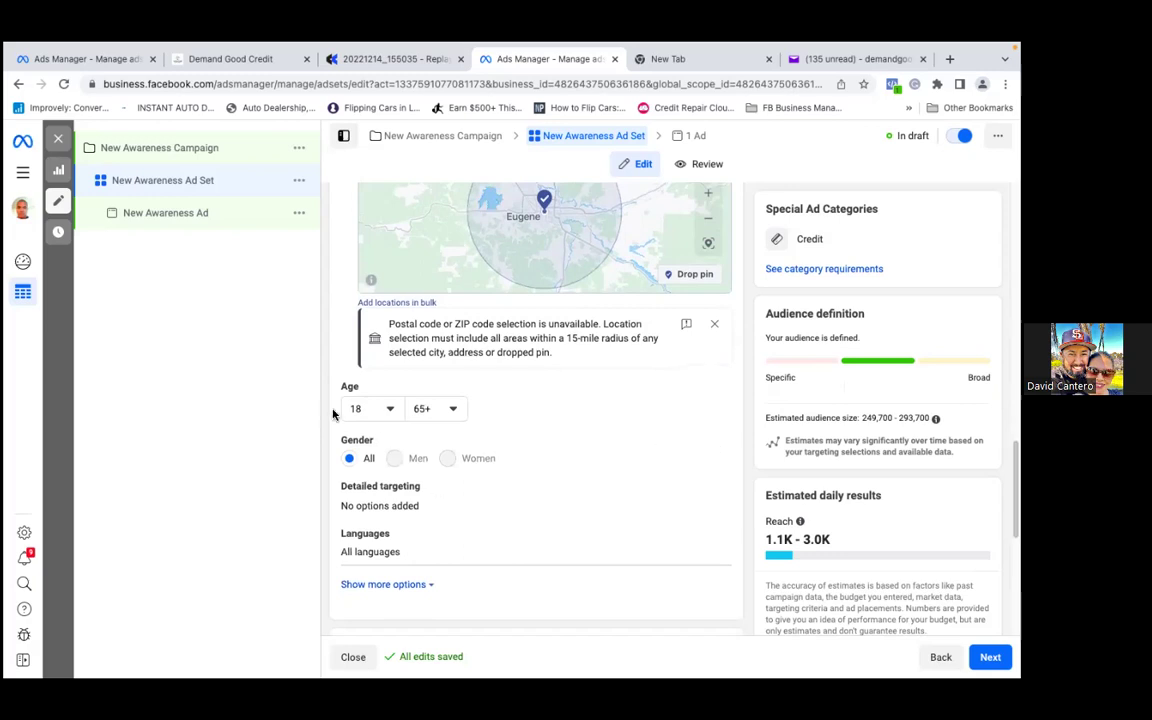
{"action": "left_click", "coordinate": [390, 410]}
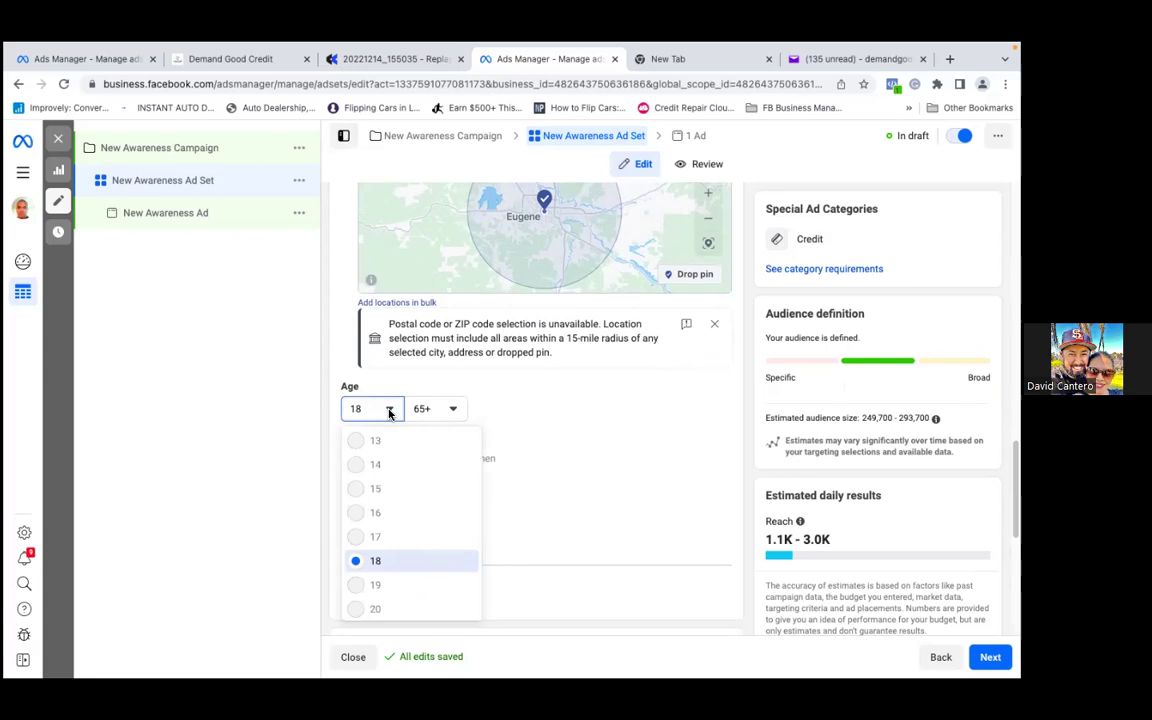
{"action": "left_click", "coordinate": [453, 410]}
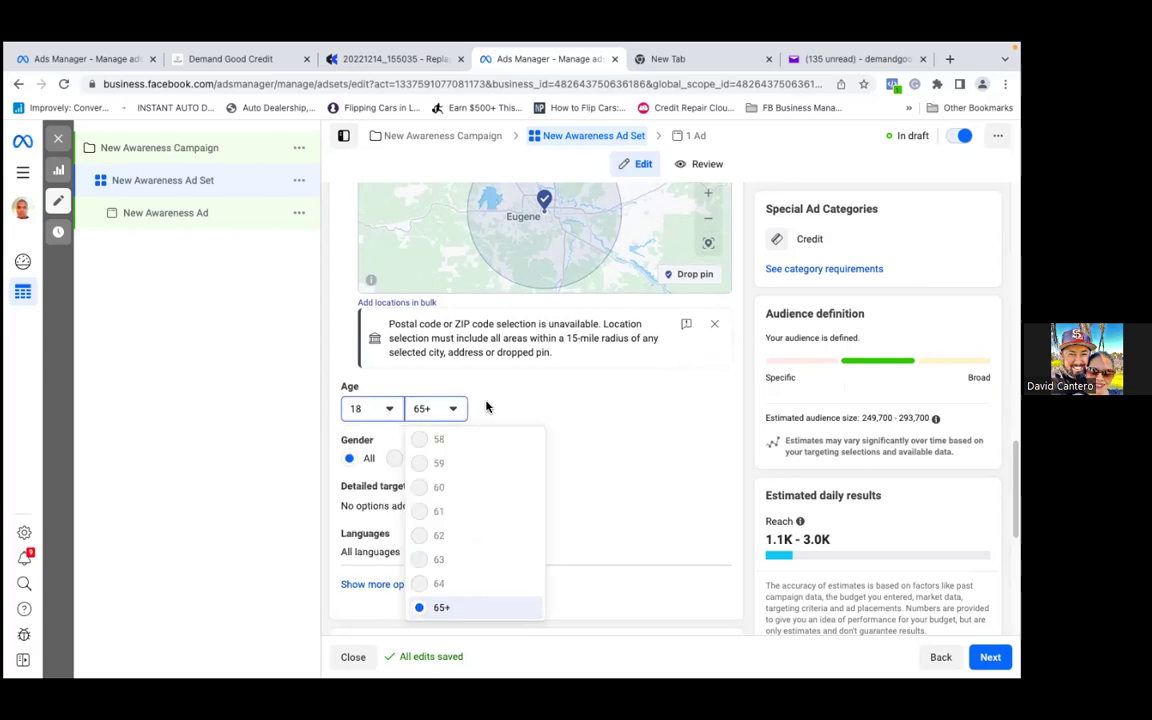
{"action": "left_click", "coordinate": [486, 406]}
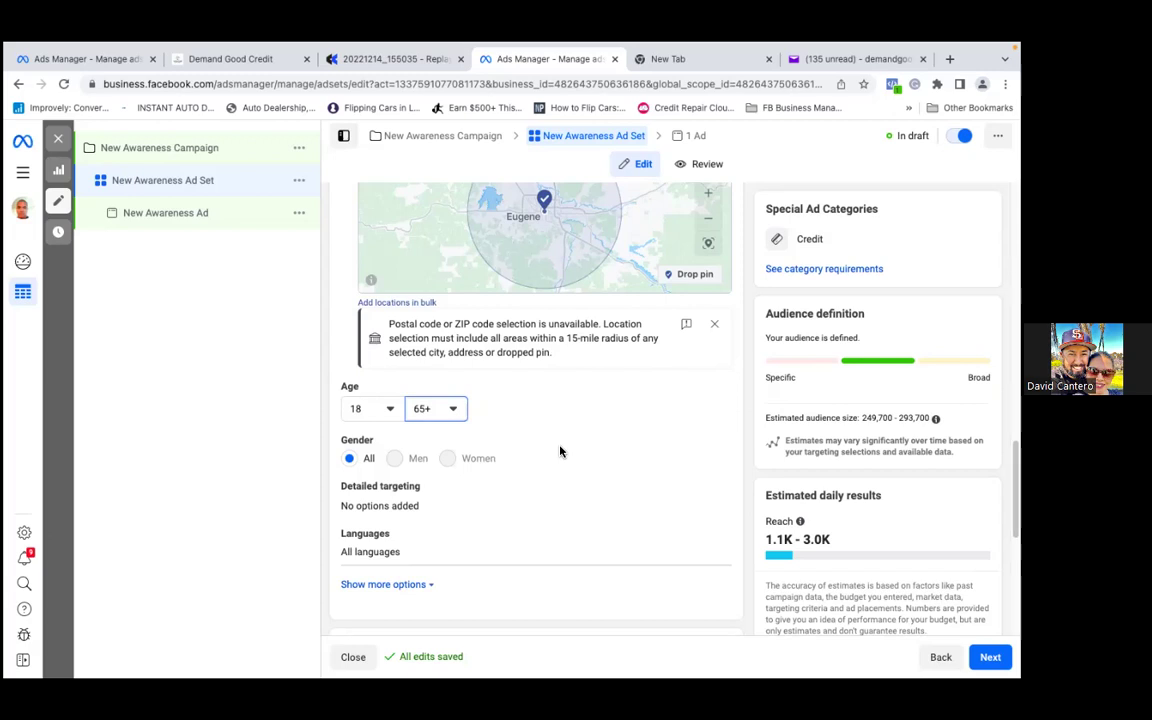
{"action": "key", "text": "space"}
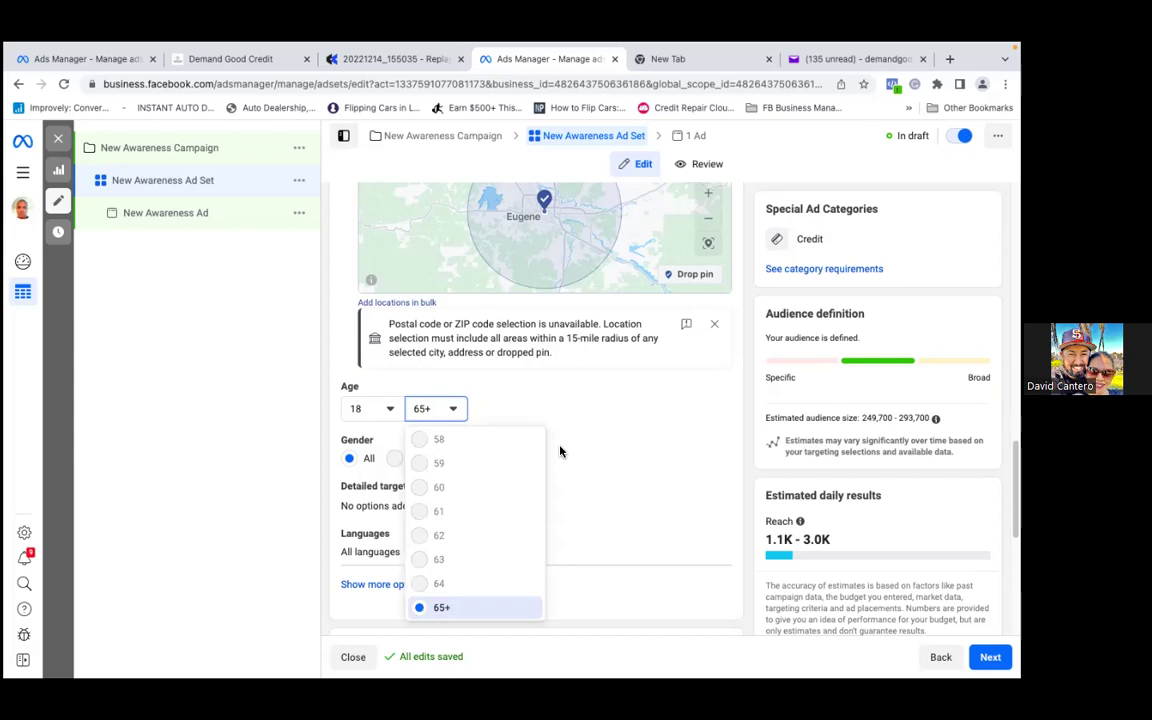
{"action": "key", "text": "Escape"}
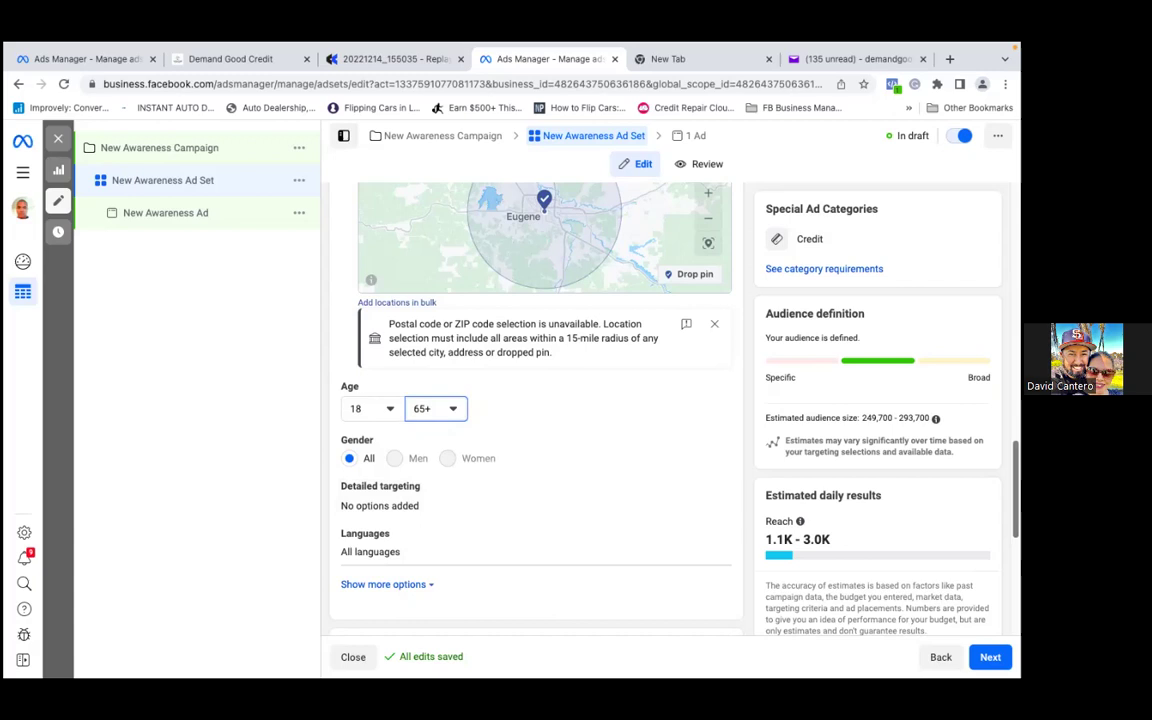
Switch the ad set's placements to Manual placements.
{"action": "scroll", "coordinate": [540, 400], "scroll_direction": "down", "scroll_amount": 1}
{"action": "scroll", "coordinate": [540, 400], "scroll_direction": "down", "scroll_amount": 5}
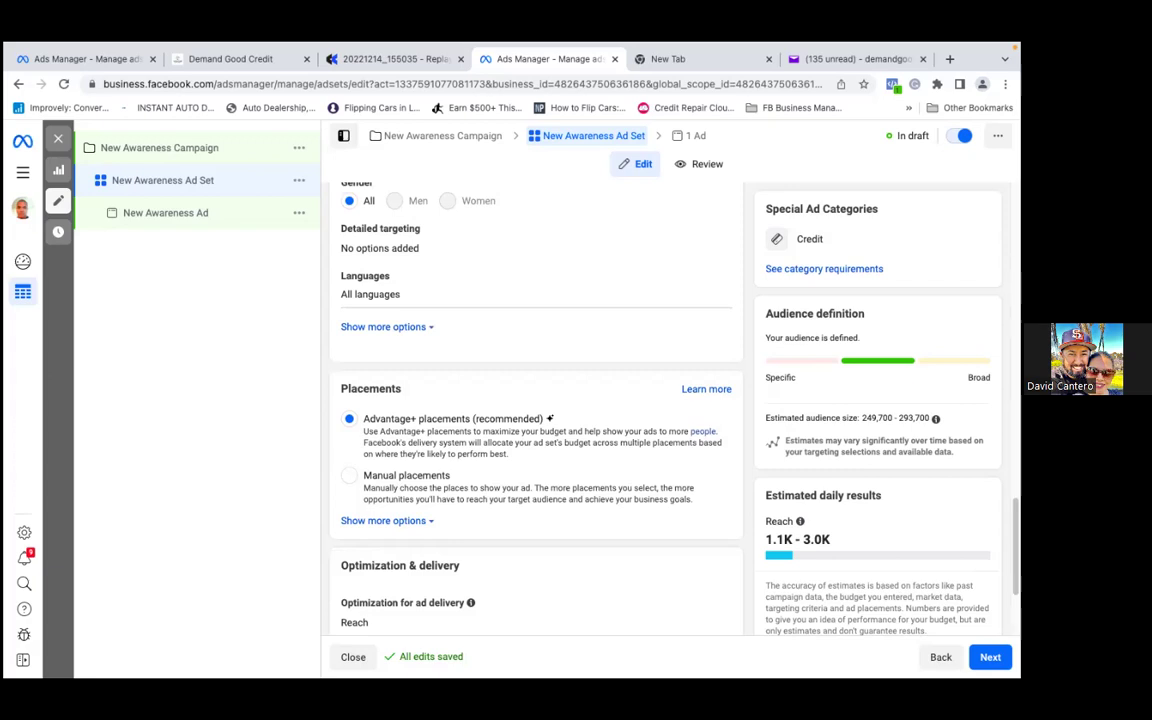
{"action": "left_click", "coordinate": [349, 476]}
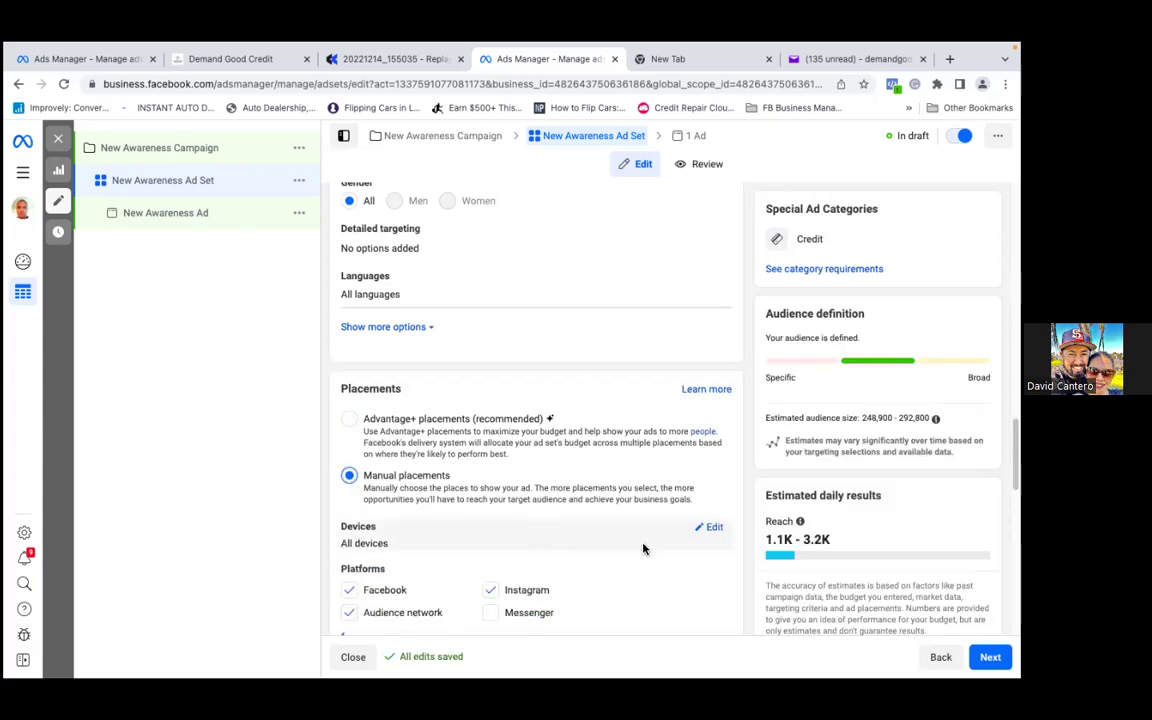
Examine the manual placement options, including the selected platforms and the placement categories from Feeds to Apps and sites.
{"action": "scroll", "coordinate": [536, 410], "scroll_direction": "down", "scroll_amount": 3}
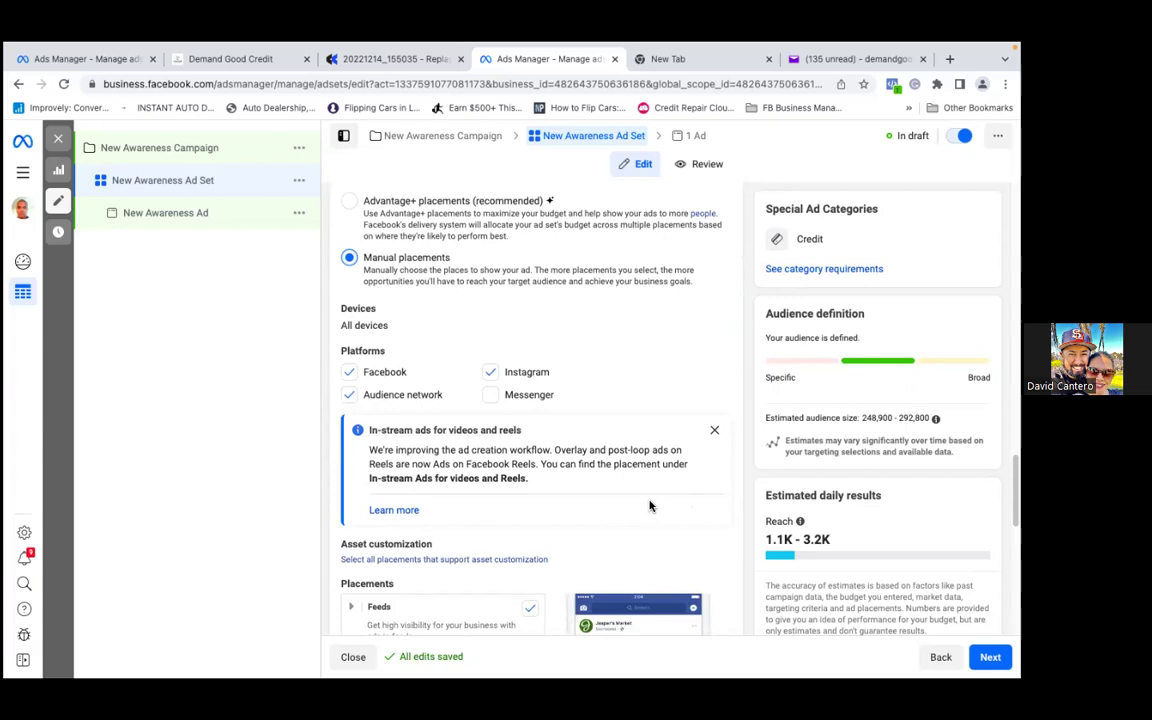
{"action": "scroll", "coordinate": [612, 518], "scroll_direction": "down", "scroll_amount": 3}
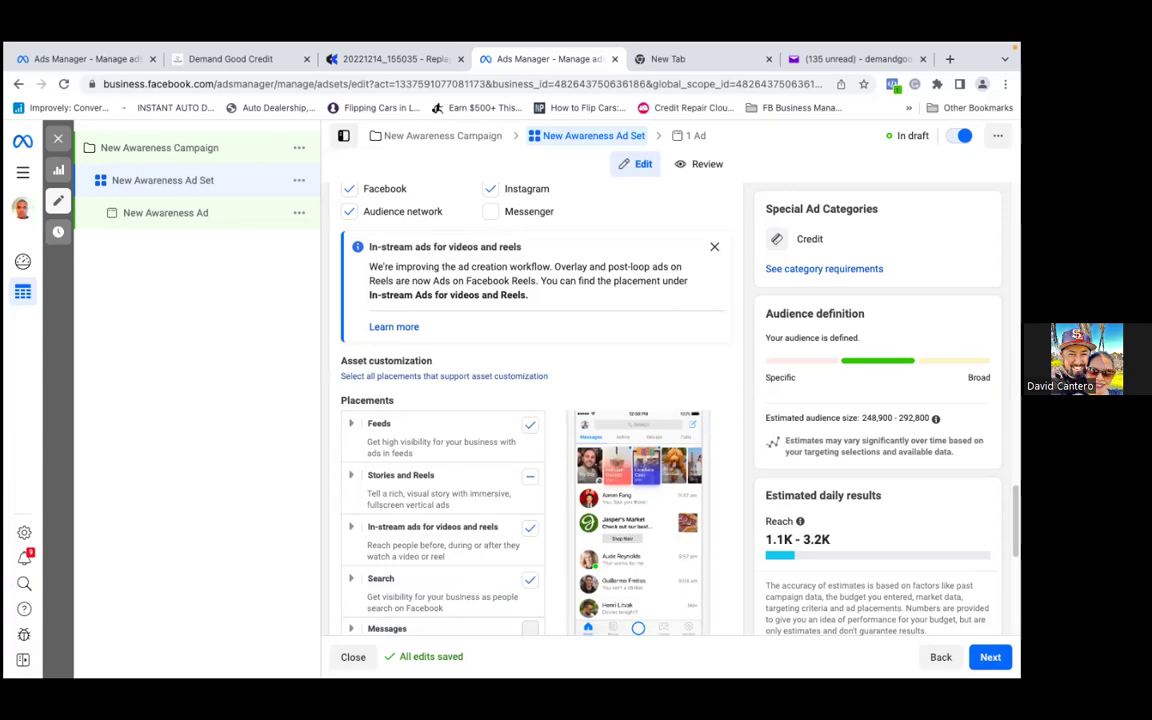
{"action": "scroll", "coordinate": [540, 420], "scroll_direction": "down", "scroll_amount": 5}
{"action": "scroll", "coordinate": [540, 400], "scroll_direction": "down", "scroll_amount": 2}
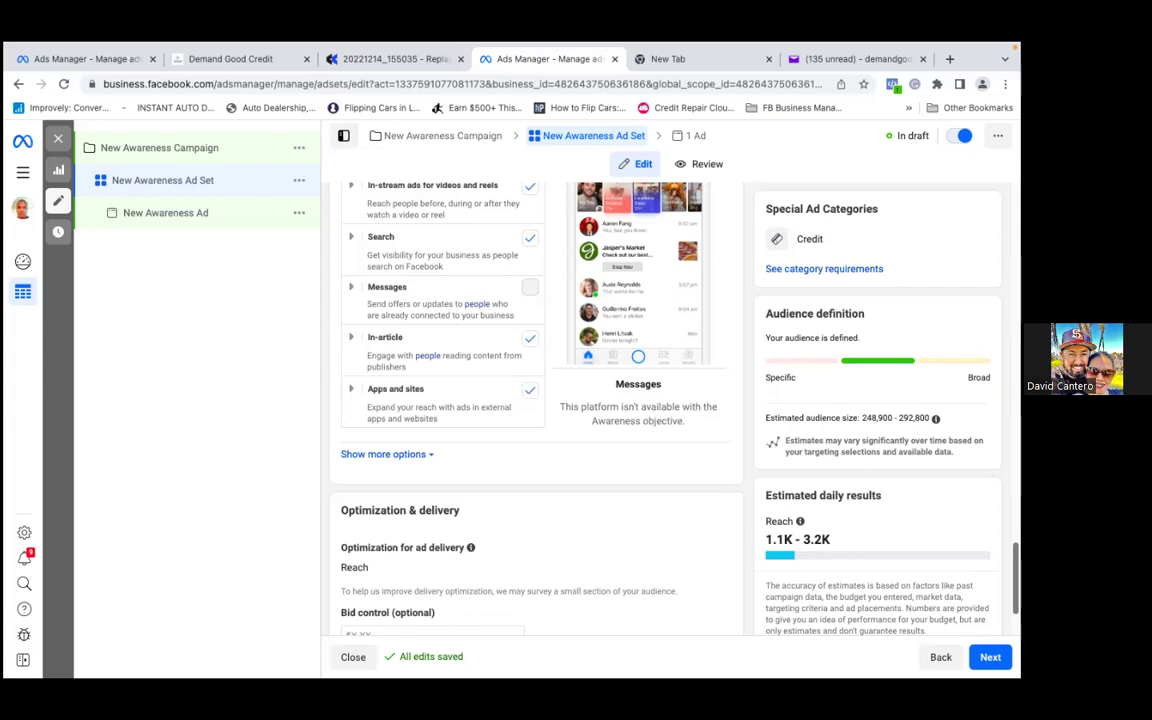
{"action": "scroll", "coordinate": [535, 400], "scroll_direction": "up", "scroll_amount": 2}
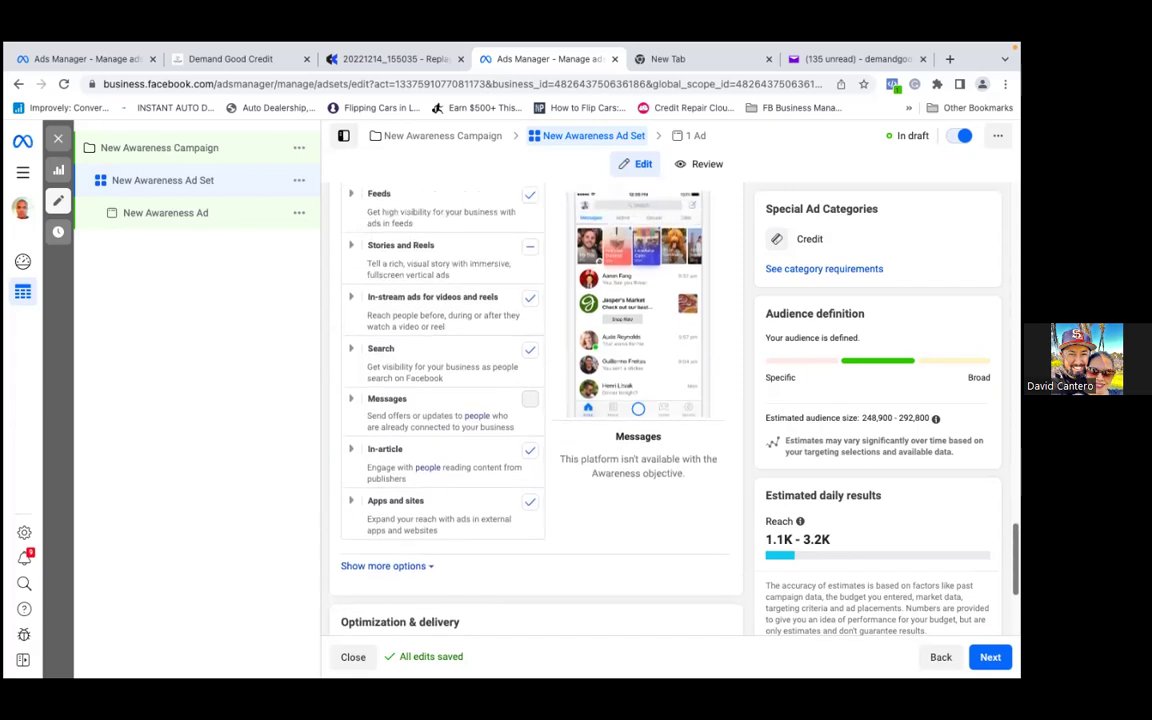
{"action": "scroll", "coordinate": [535, 400], "scroll_direction": "up", "scroll_amount": 1}
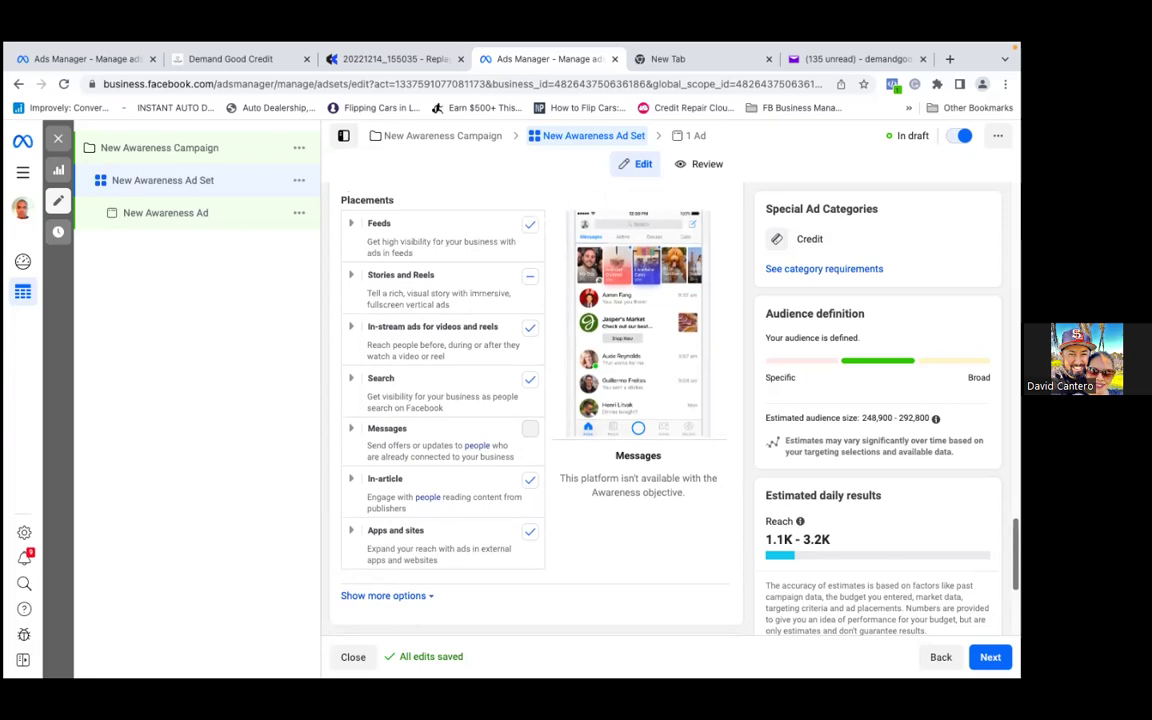
{"action": "scroll", "coordinate": [535, 400], "scroll_direction": "up", "scroll_amount": 2}
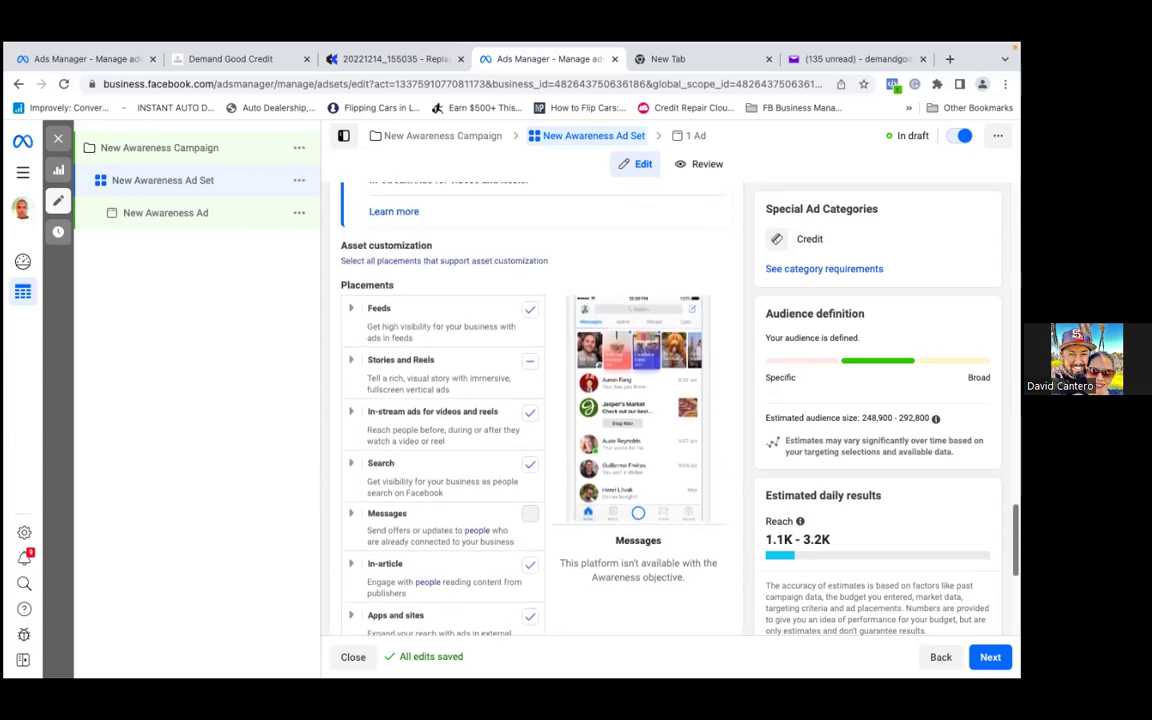
{"action": "scroll", "coordinate": [535, 400], "scroll_direction": "up", "scroll_amount": 5}
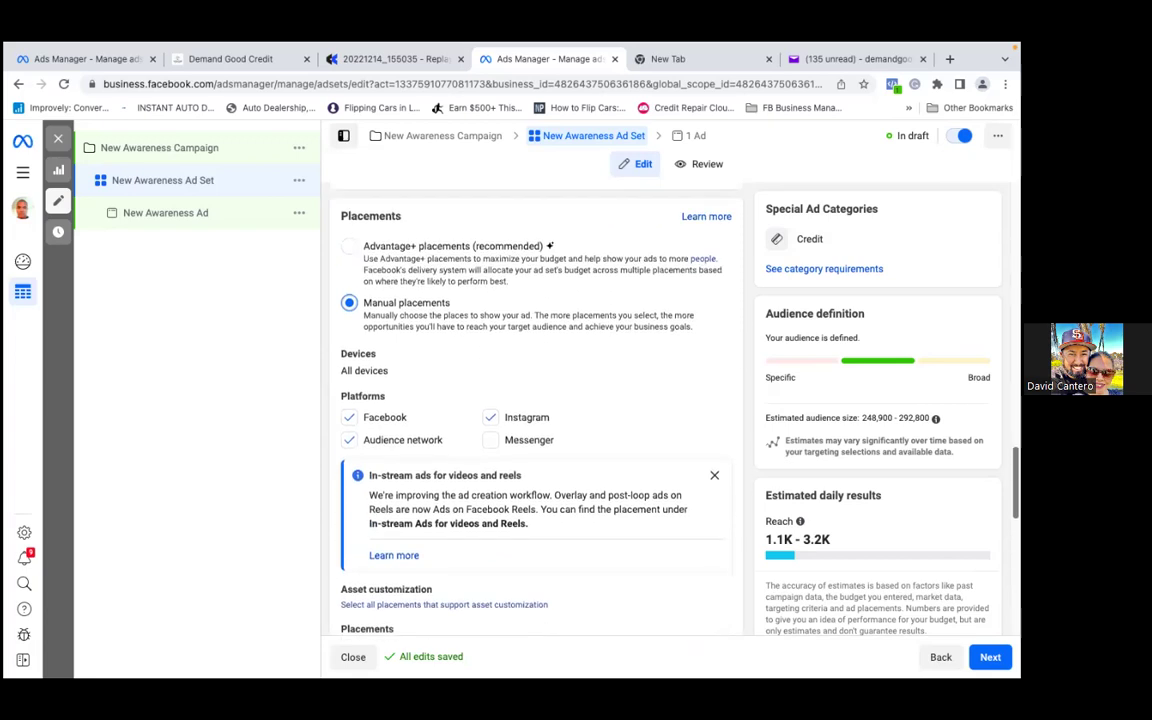
{"action": "scroll", "coordinate": [535, 400], "scroll_direction": "up", "scroll_amount": 2}
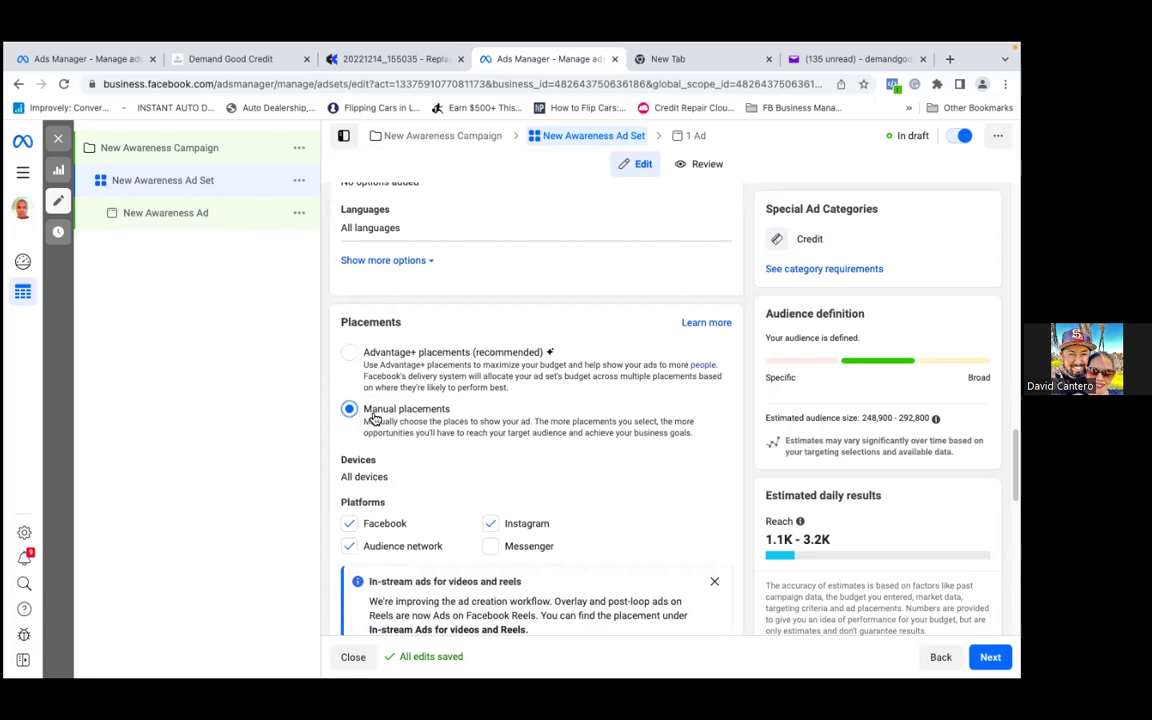
Deselect the Instagram and Audience network platforms so the ad set uses only Facebook.
{"action": "scroll", "coordinate": [535, 410], "scroll_direction": "down", "scroll_amount": 3}
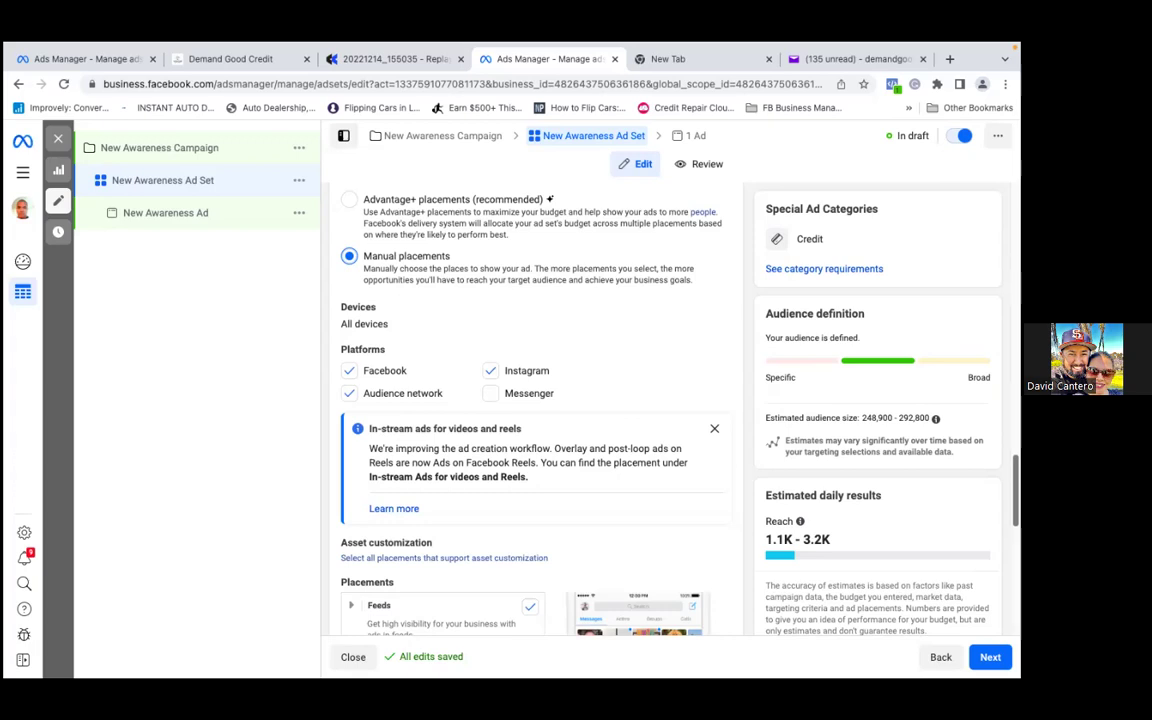
{"action": "scroll", "coordinate": [530, 410], "scroll_direction": "down", "scroll_amount": 3}
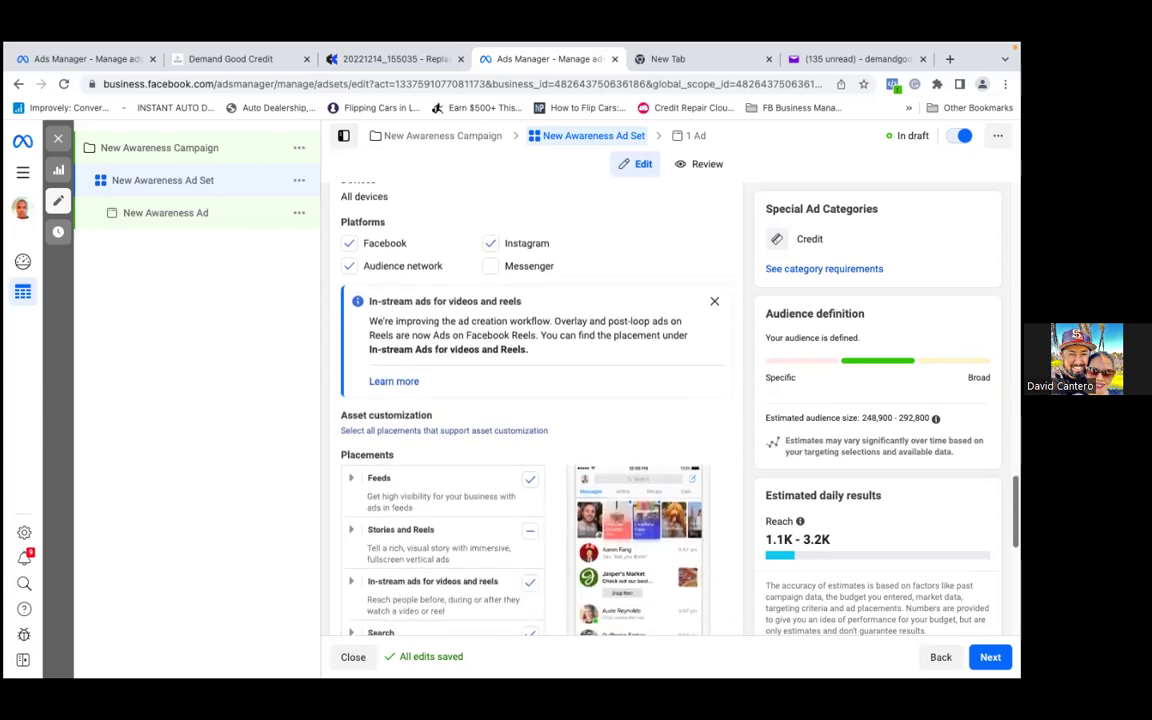
{"action": "scroll", "coordinate": [530, 410], "scroll_direction": "up", "scroll_amount": 2}
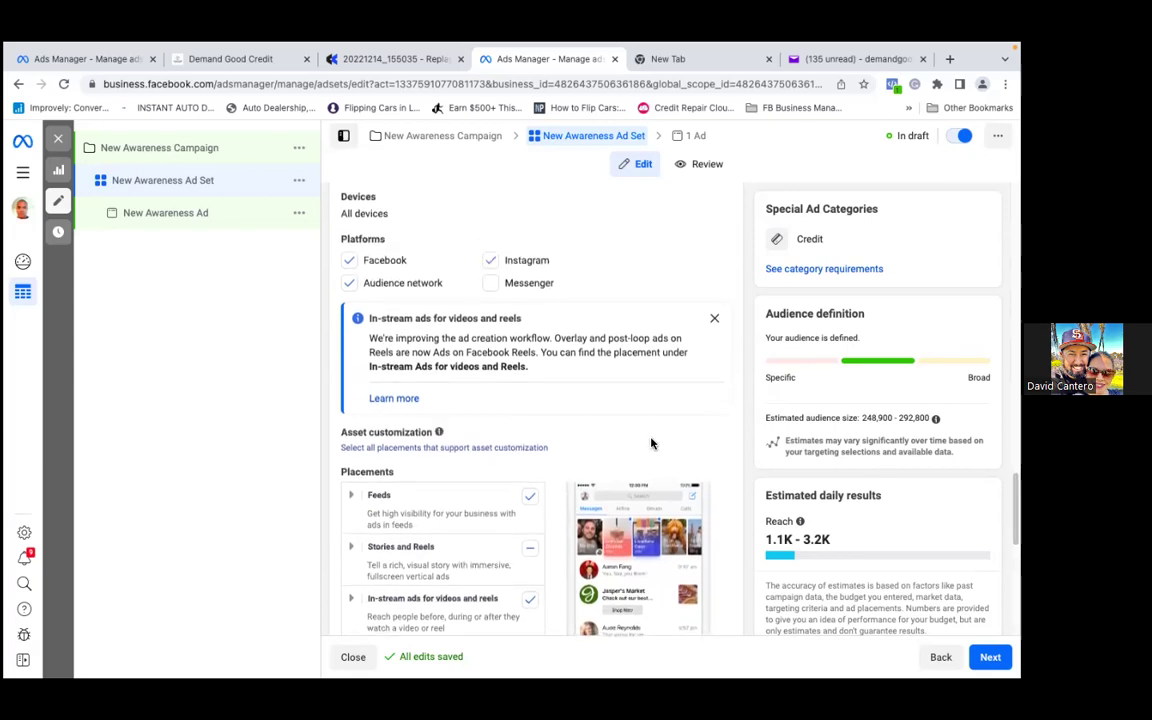
{"action": "left_click", "coordinate": [349, 283]}
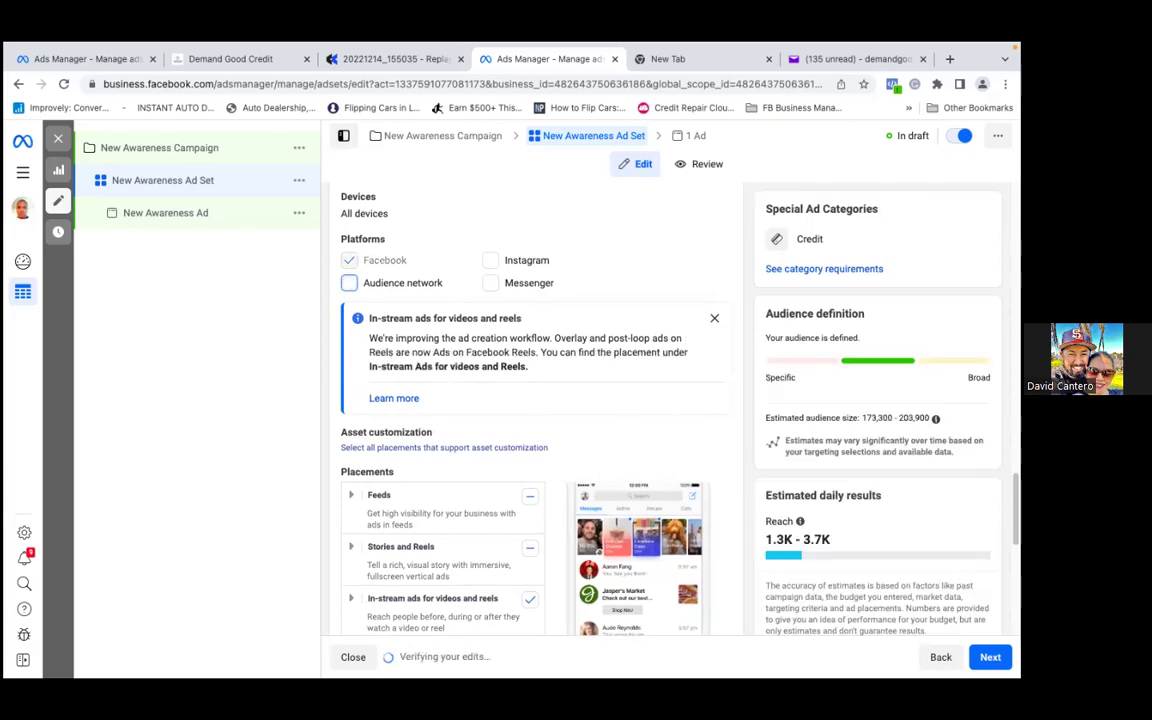
Limit the placements to all Feeds by deselecting Stories and Reels, In-stream ads for videos and reels, Search, and In-article.
{"action": "scroll", "coordinate": [535, 400], "scroll_direction": "down", "scroll_amount": 5}
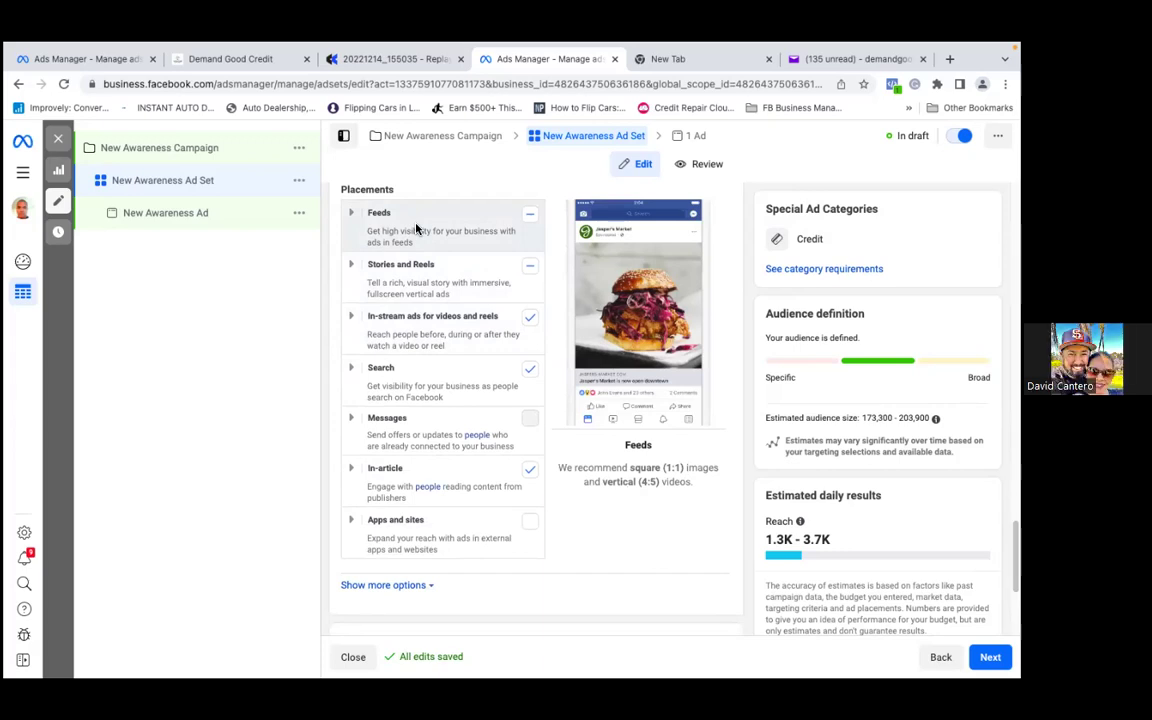
{"action": "left_click", "coordinate": [530, 217]}
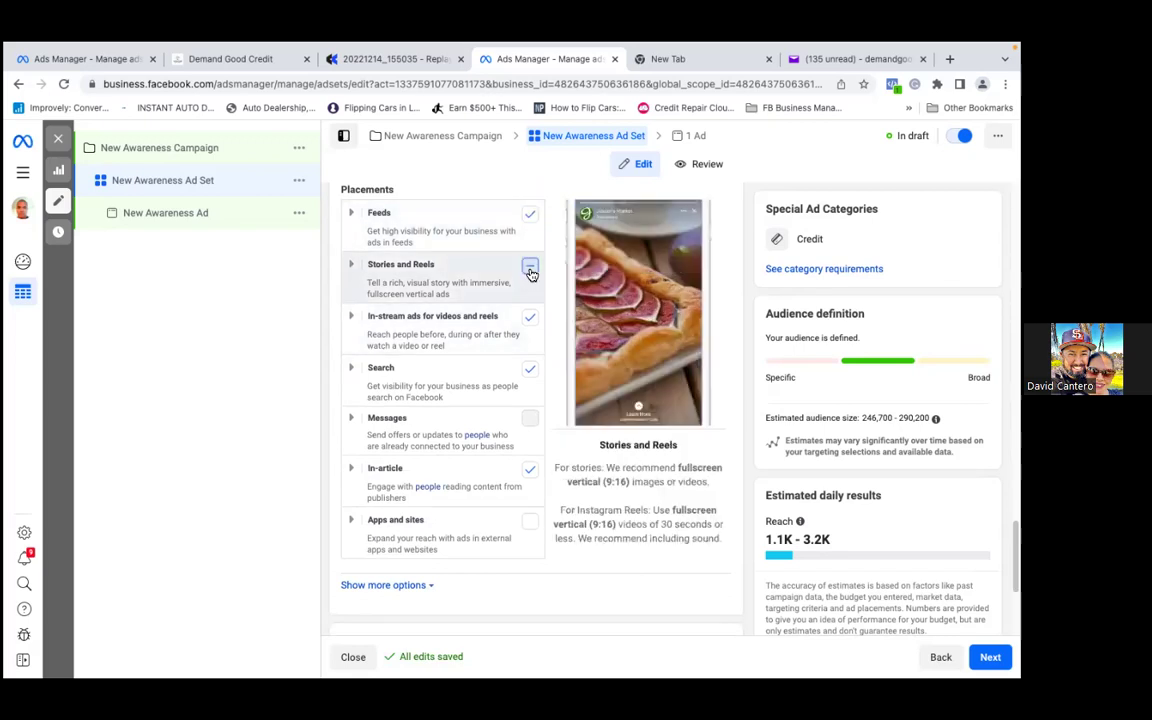
{"action": "left_click", "coordinate": [530, 271]}
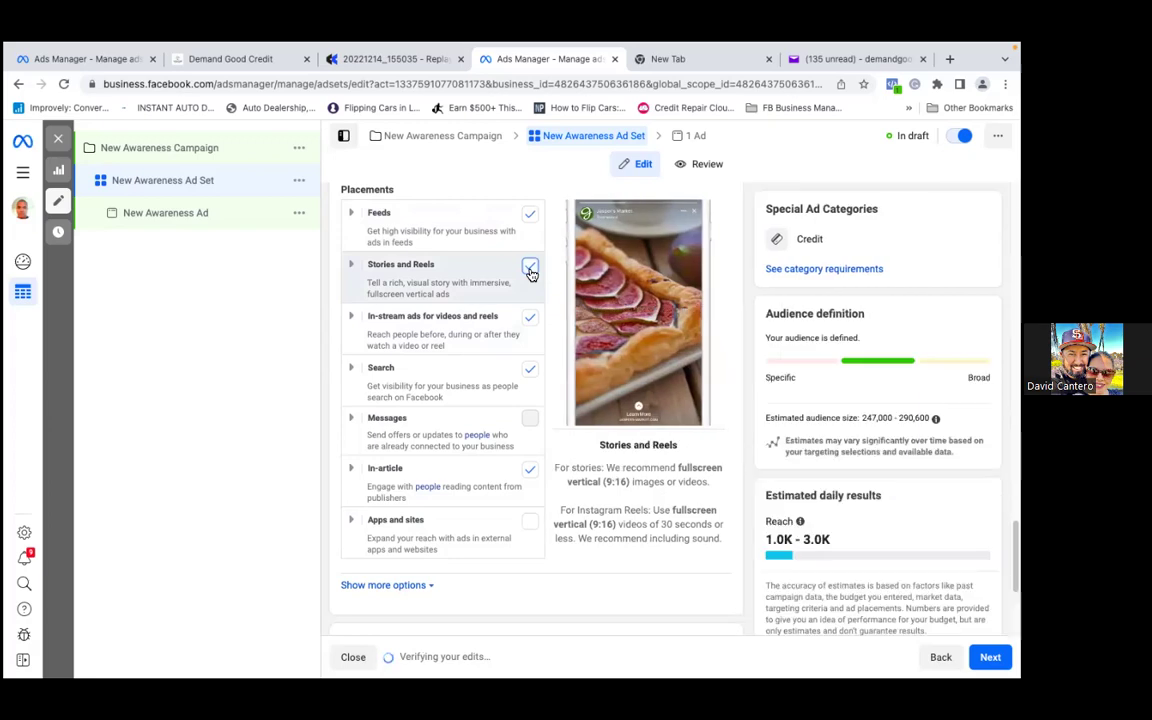
{"action": "left_click", "coordinate": [530, 268]}
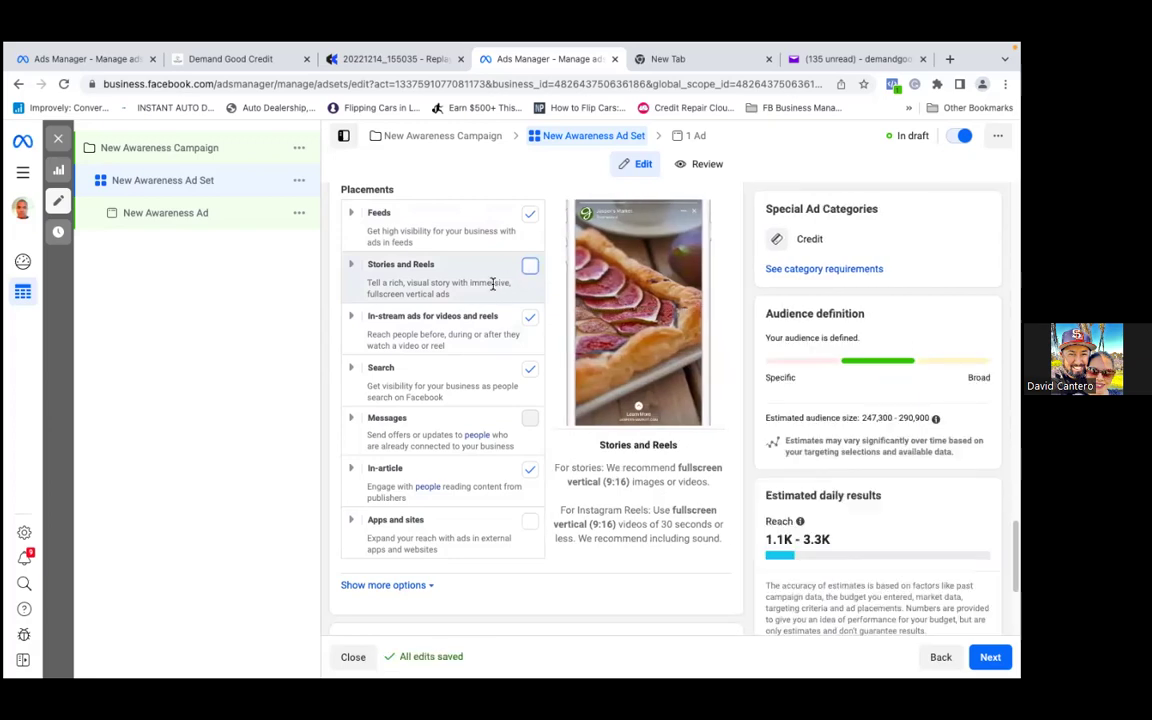
{"action": "left_click", "coordinate": [530, 318]}
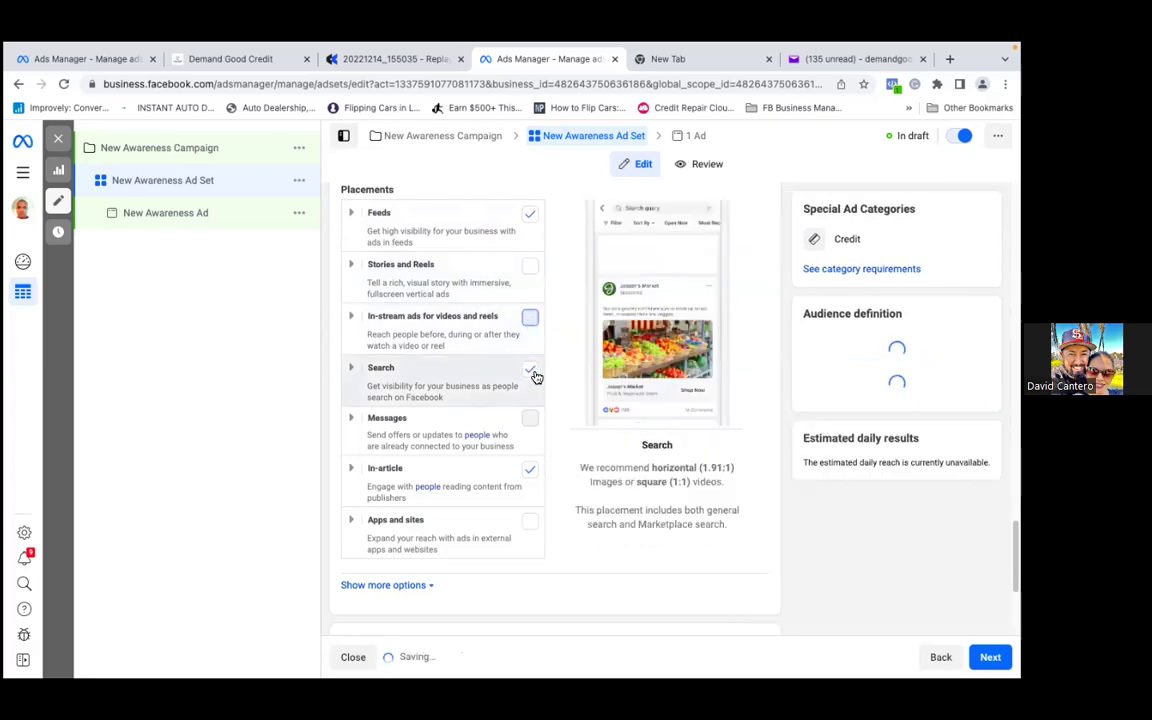
{"action": "left_click", "coordinate": [532, 370]}
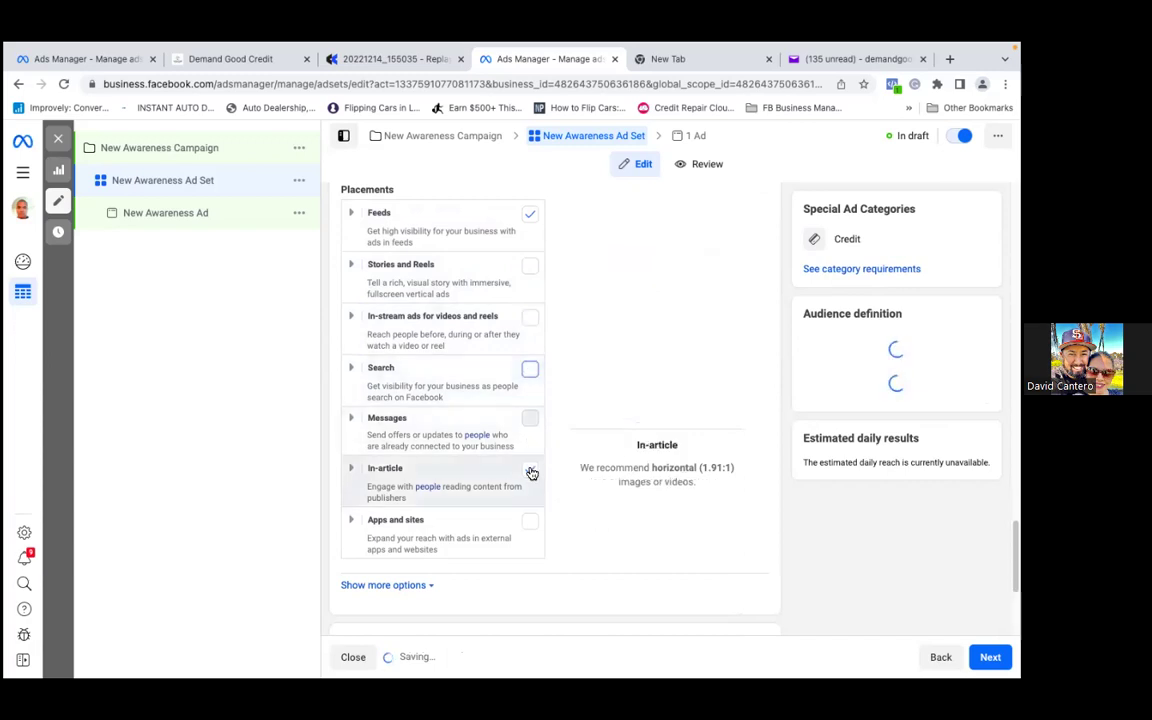
{"action": "left_click", "coordinate": [530, 470]}
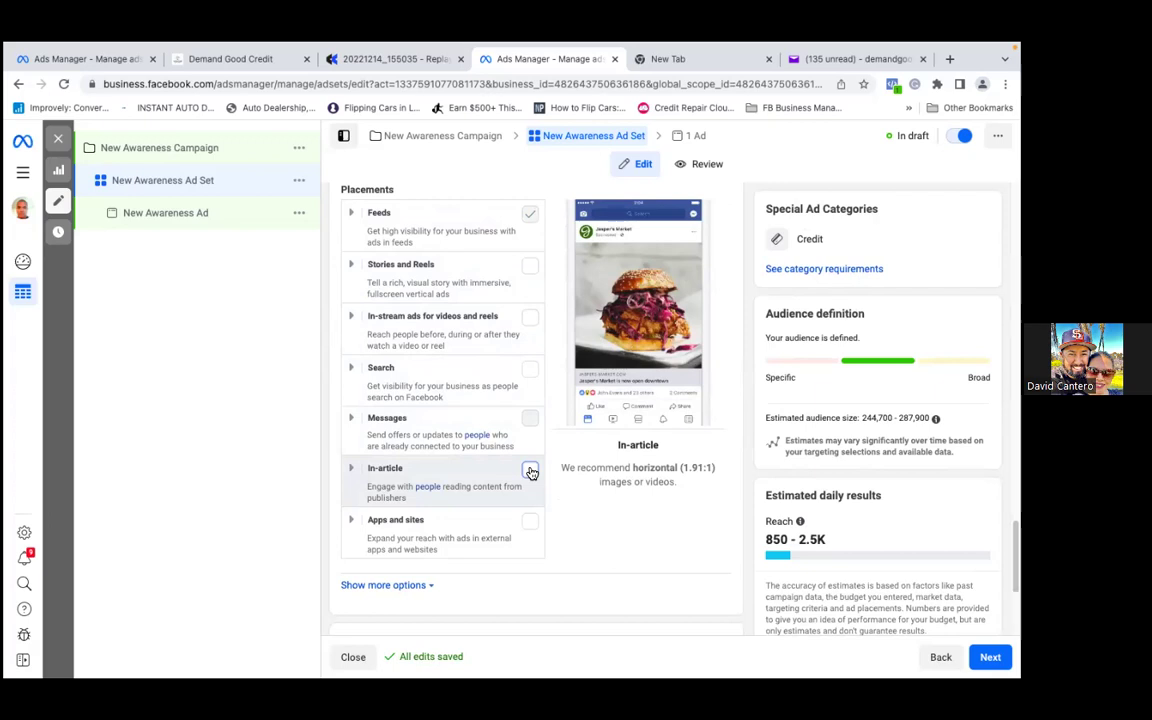
Deselect the Instagram platform again so that only Facebook is used for the ad set.
{"action": "scroll", "coordinate": [645, 481], "scroll_direction": "up", "scroll_amount": 2}
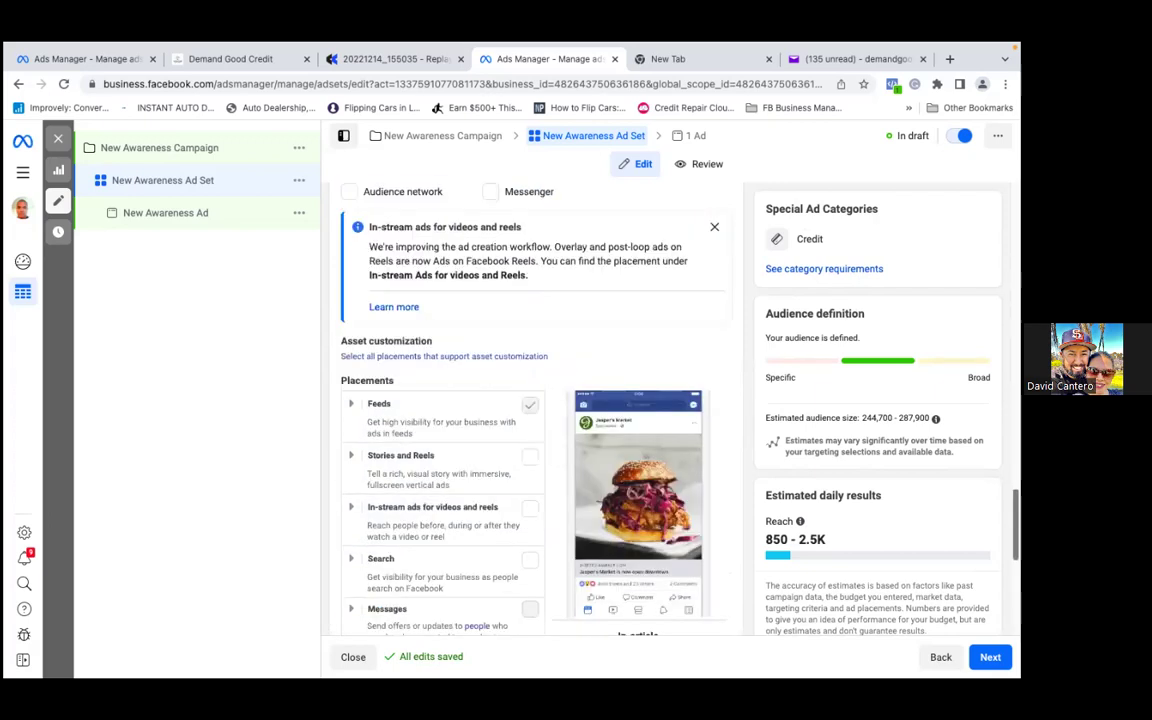
{"action": "scroll", "coordinate": [530, 410], "scroll_direction": "up", "scroll_amount": 2}
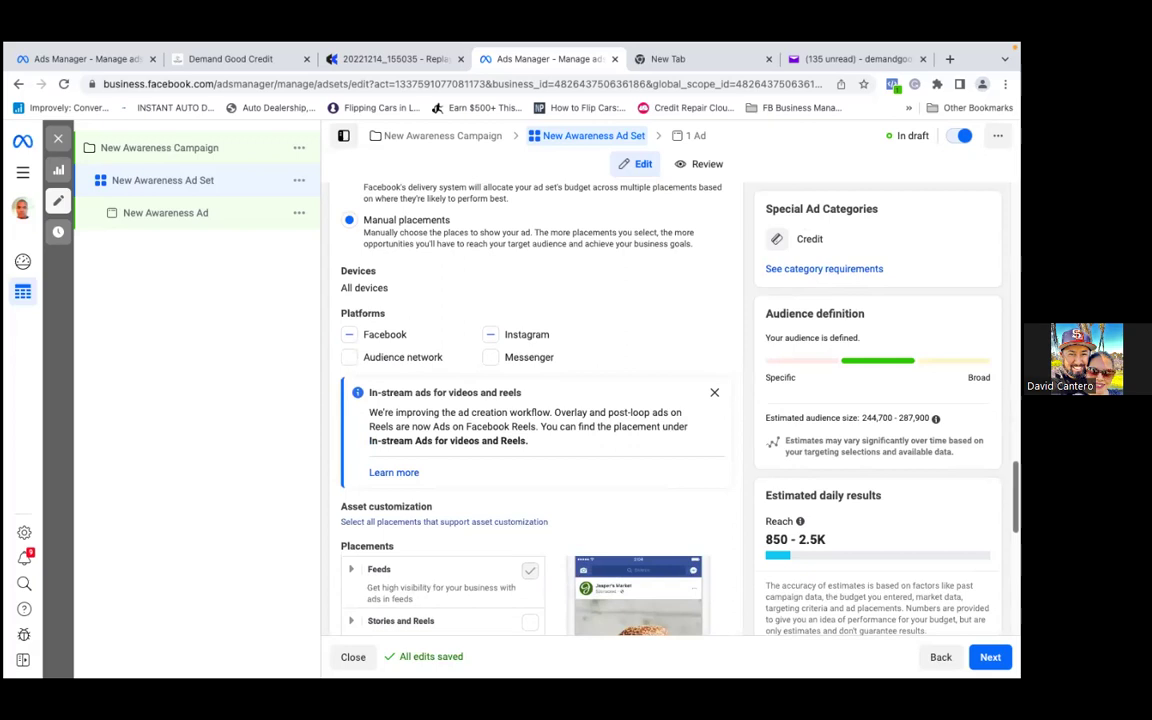
{"action": "left_click", "coordinate": [489, 336]}
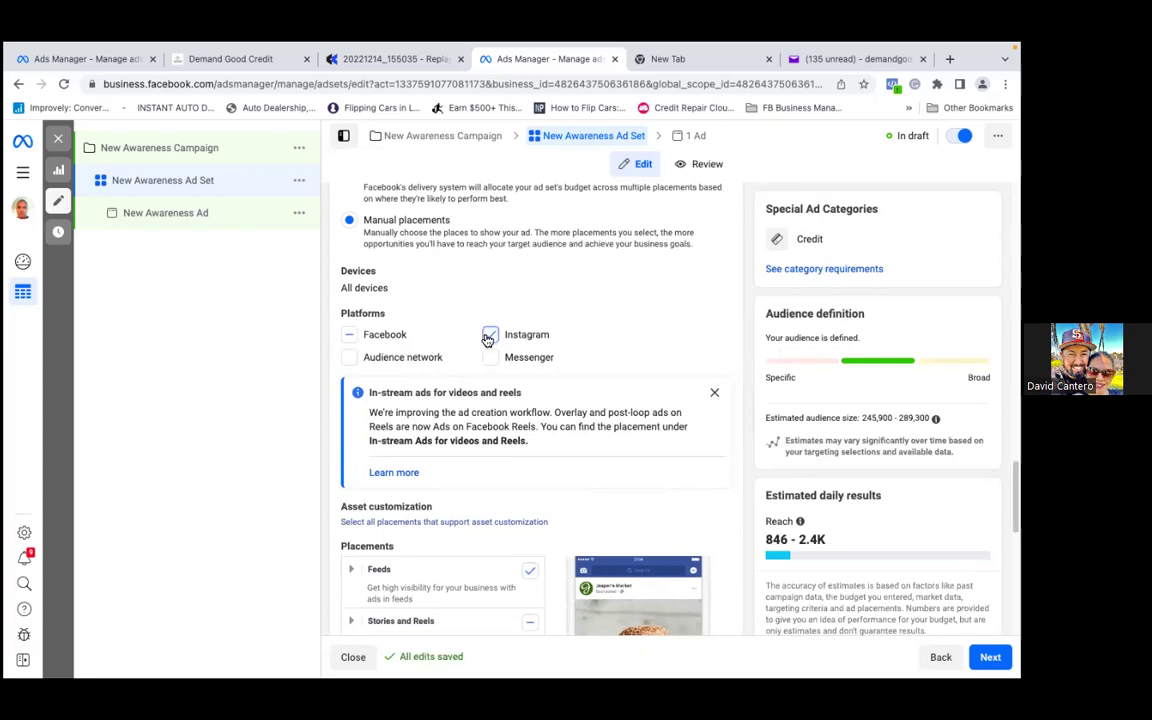
{"action": "left_click", "coordinate": [490, 335]}
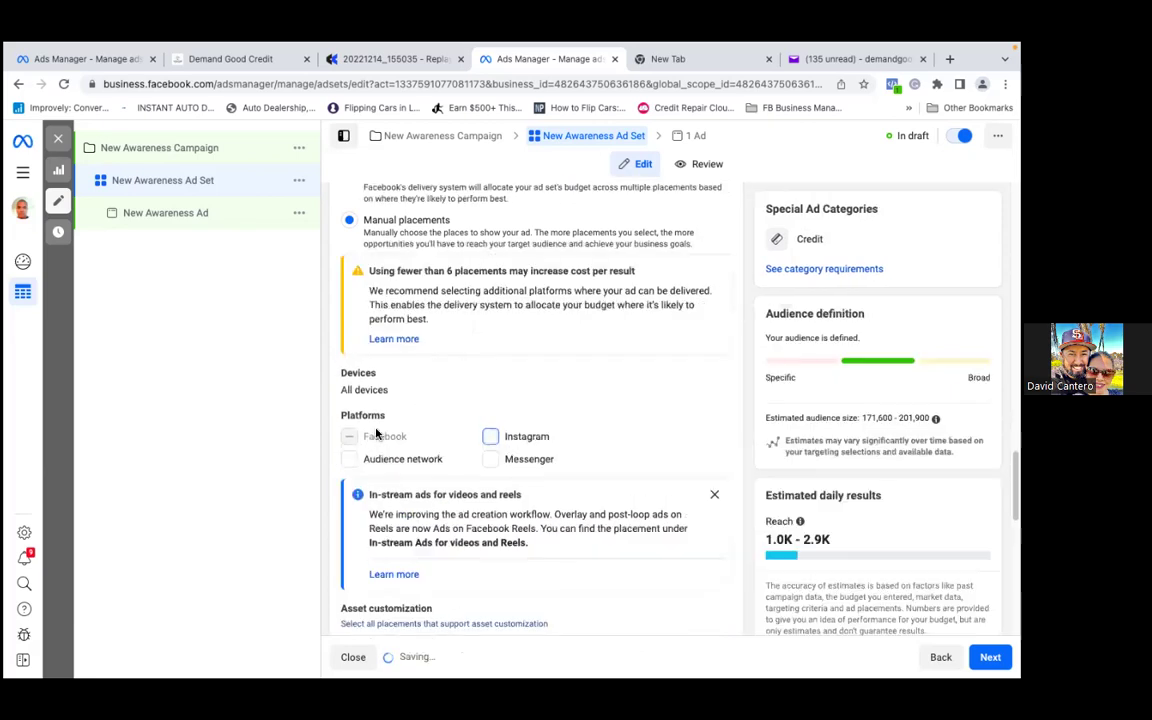
{"action": "left_click", "coordinate": [348, 437]}
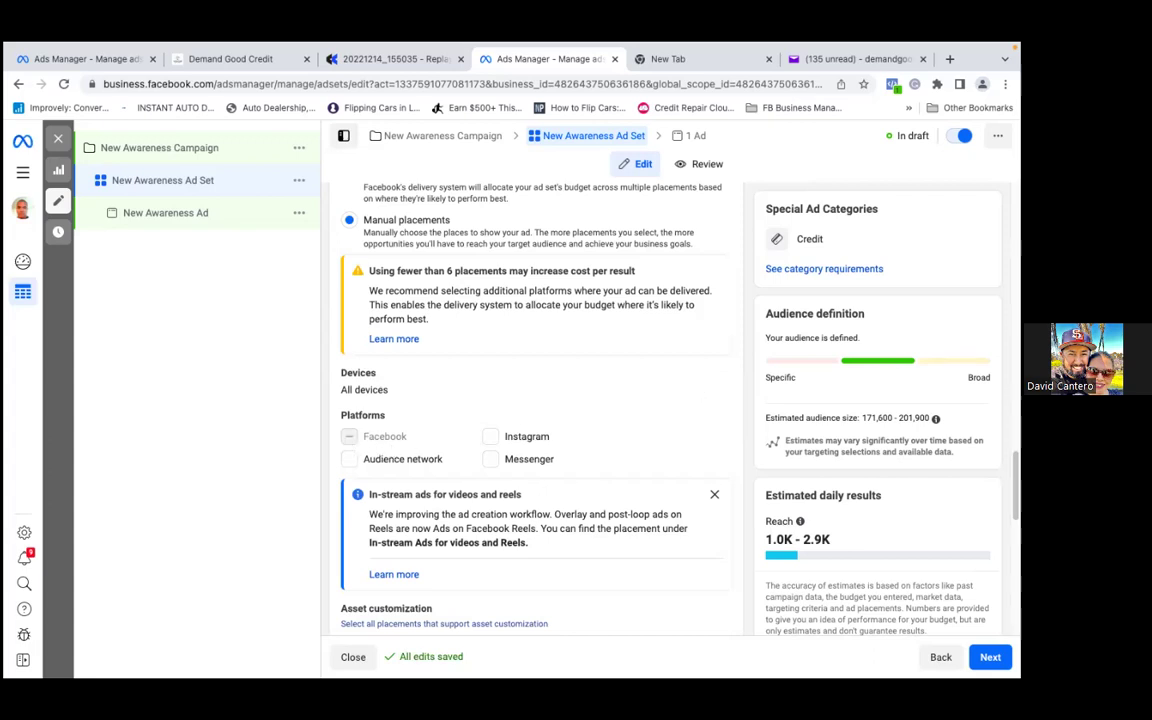
Exclude Facebook Business Explore and Facebook Groups feed from the individual Feeds placements.
{"action": "scroll", "coordinate": [537, 410], "scroll_direction": "down", "scroll_amount": 3}
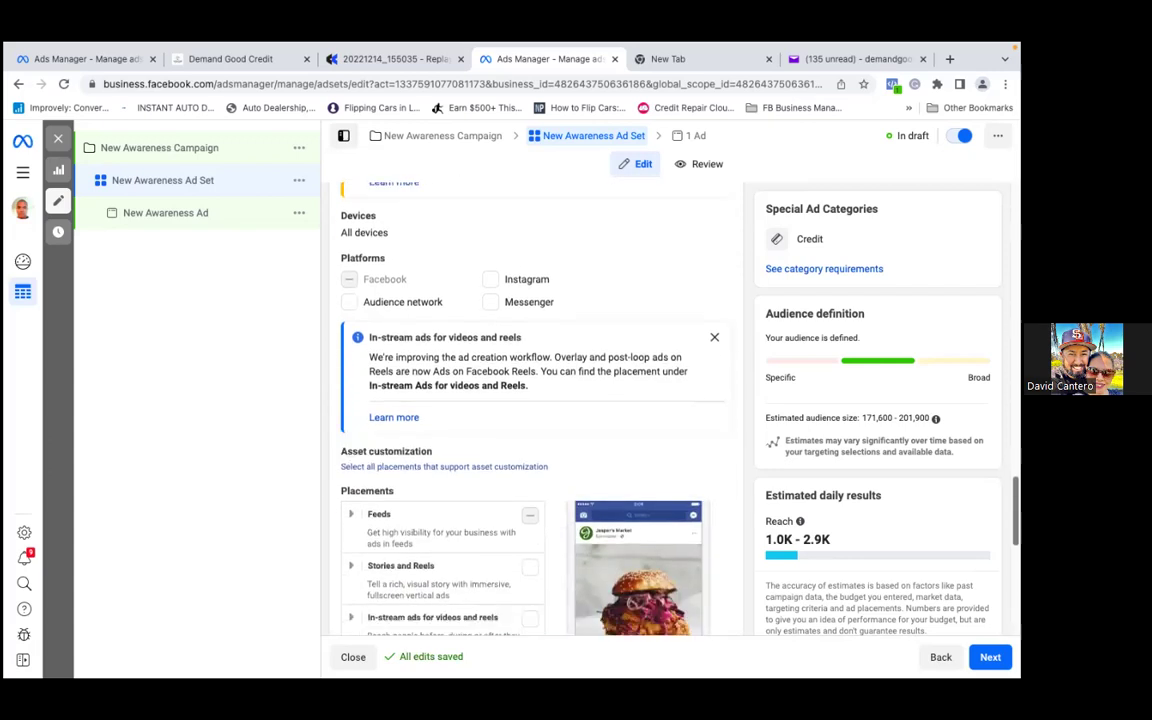
{"action": "scroll", "coordinate": [537, 410], "scroll_direction": "down", "scroll_amount": 1}
{"action": "scroll", "coordinate": [537, 410], "scroll_direction": "down", "scroll_amount": 1}
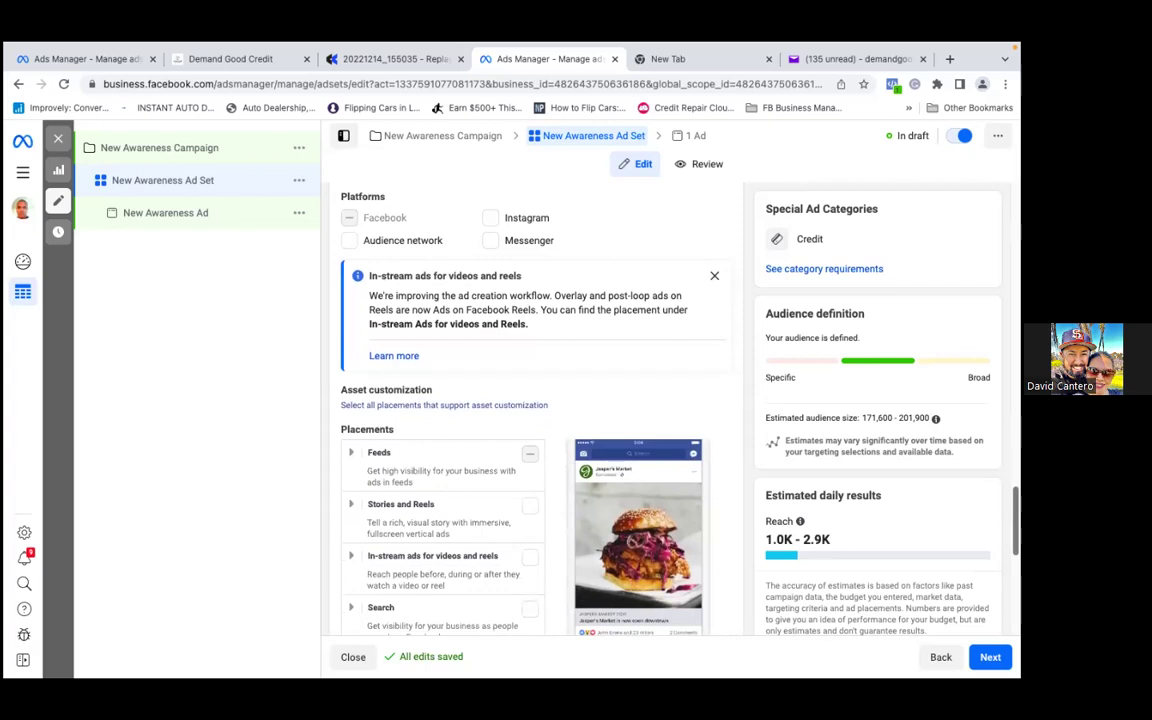
{"action": "left_click", "coordinate": [351, 453]}
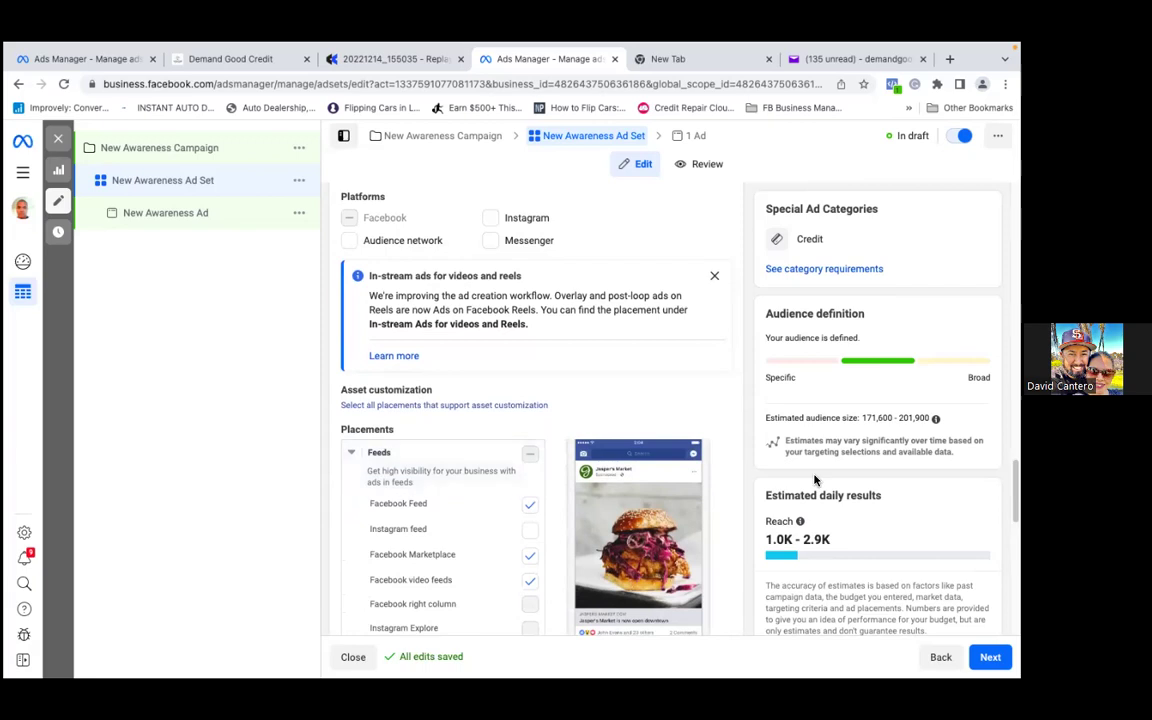
{"action": "scroll", "coordinate": [530, 410], "scroll_direction": "down", "scroll_amount": 3}
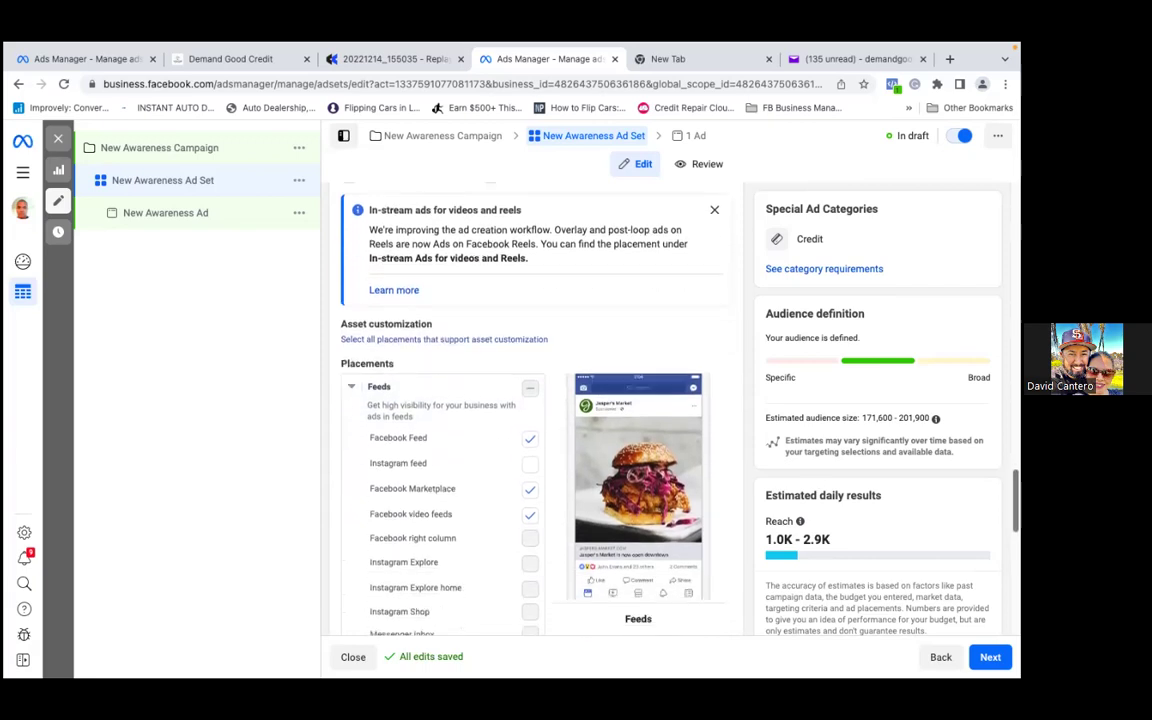
{"action": "scroll", "coordinate": [530, 410], "scroll_direction": "down", "scroll_amount": 1}
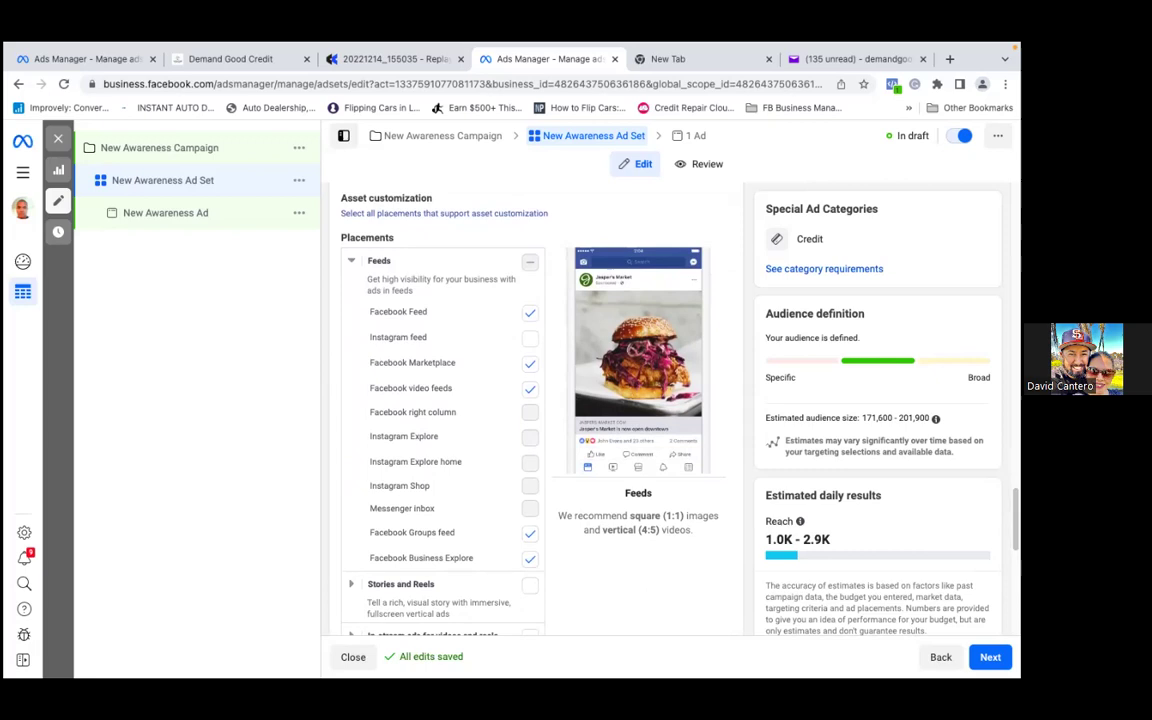
{"action": "left_click", "coordinate": [531, 561]}
{"action": "left_click", "coordinate": [530, 538]}
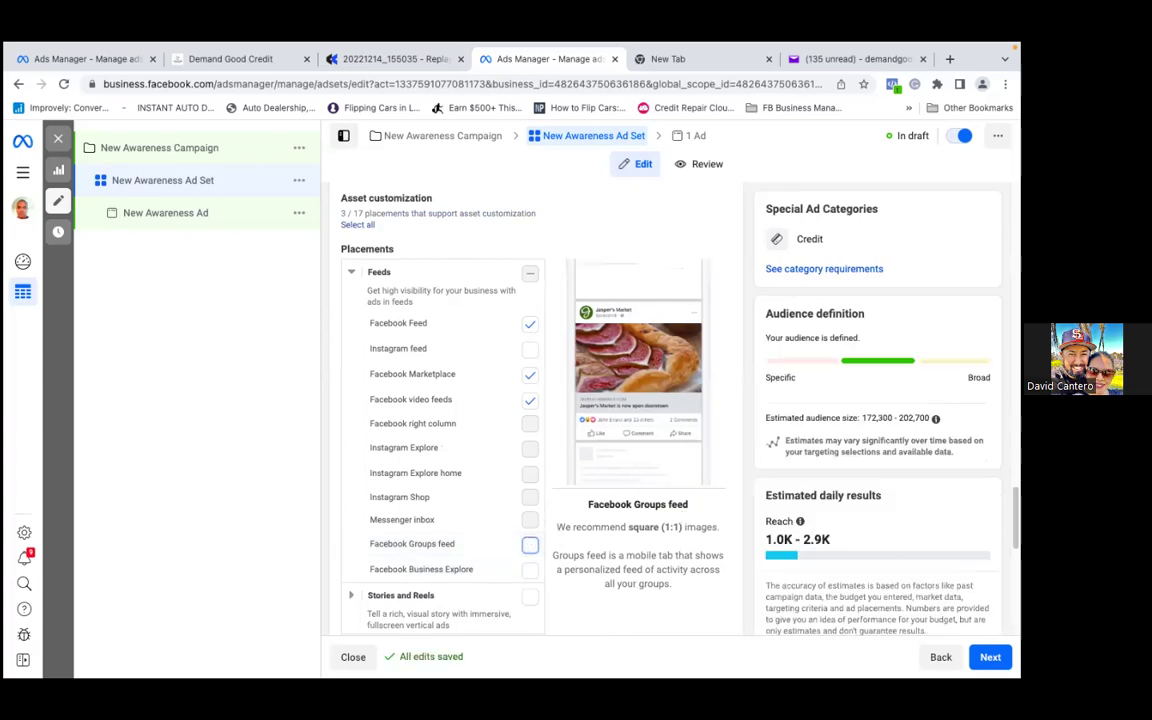
Examine the individual placements under Apps and sites, In-article, Messages, Search, and In-stream ads for videos and reels.
{"action": "scroll", "coordinate": [874, 514], "scroll_direction": "up", "scroll_amount": 2}
{"action": "scroll", "coordinate": [530, 410], "scroll_direction": "up", "scroll_amount": 1}
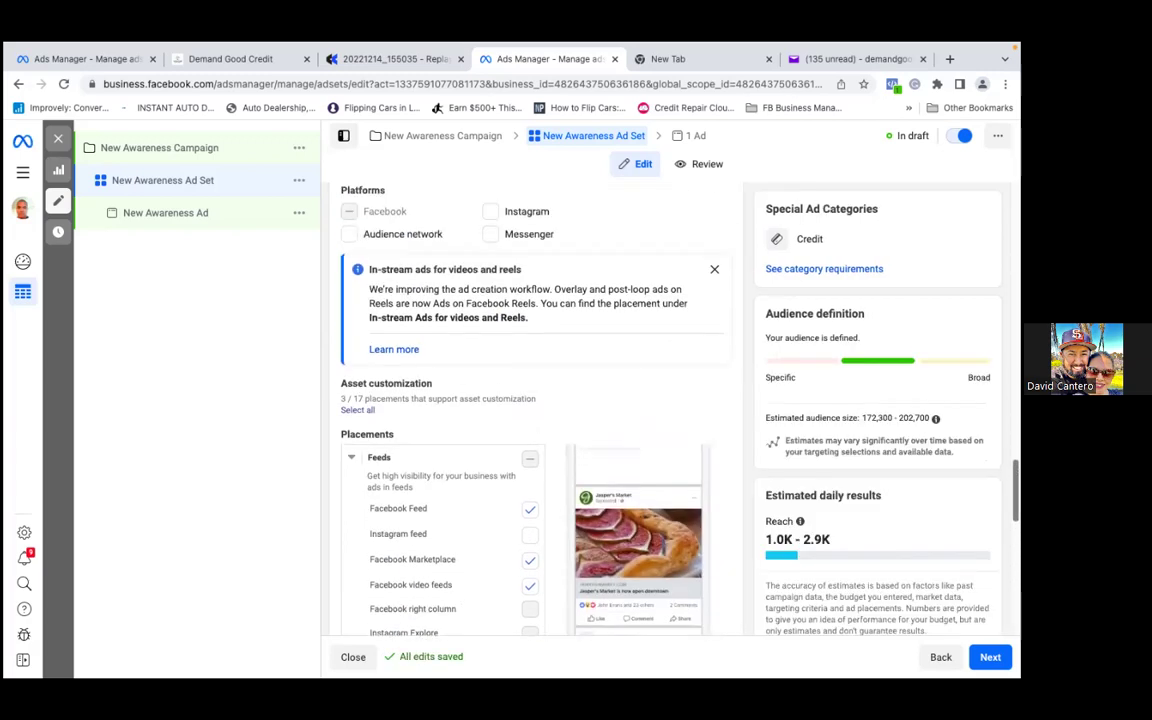
{"action": "scroll", "coordinate": [530, 410], "scroll_direction": "up", "scroll_amount": 1}
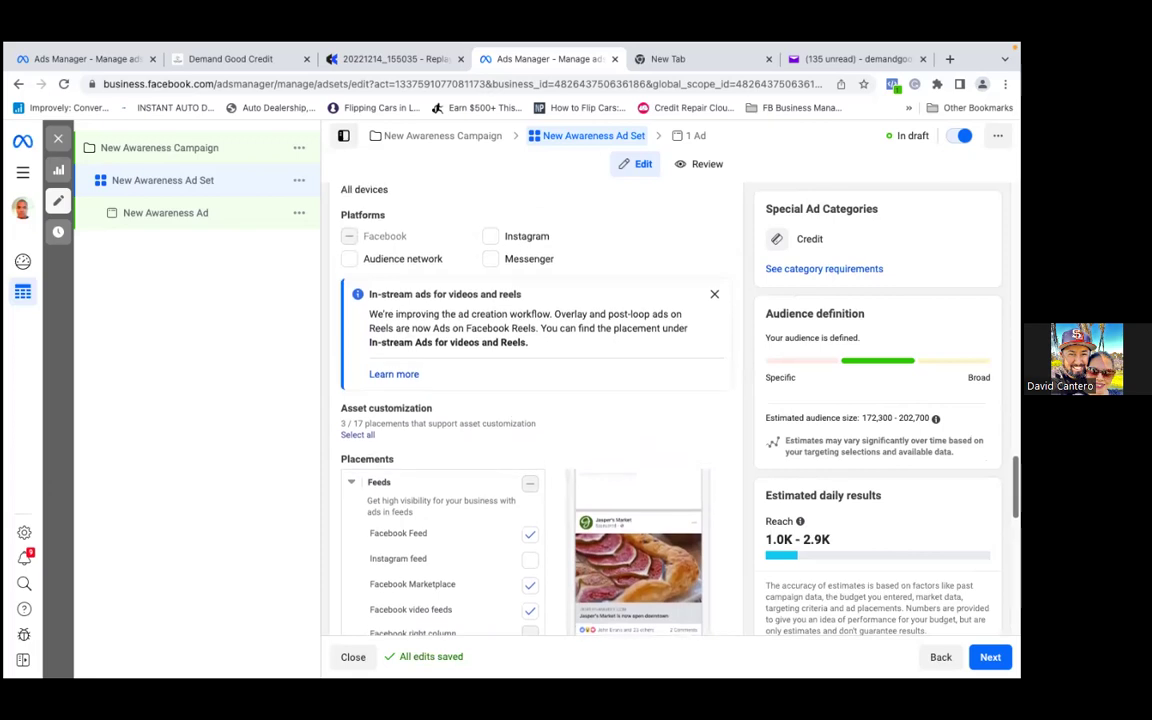
{"action": "scroll", "coordinate": [530, 410], "scroll_direction": "down", "scroll_amount": 12}
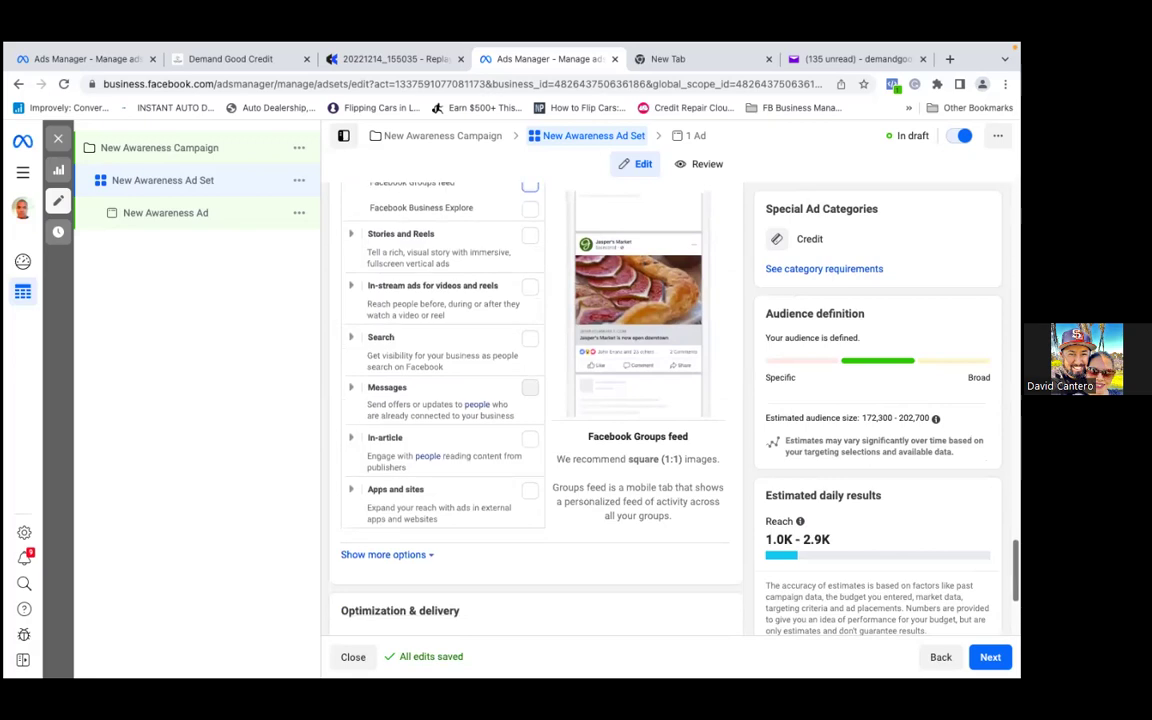
{"action": "mouse_move", "coordinate": [525, 387]}
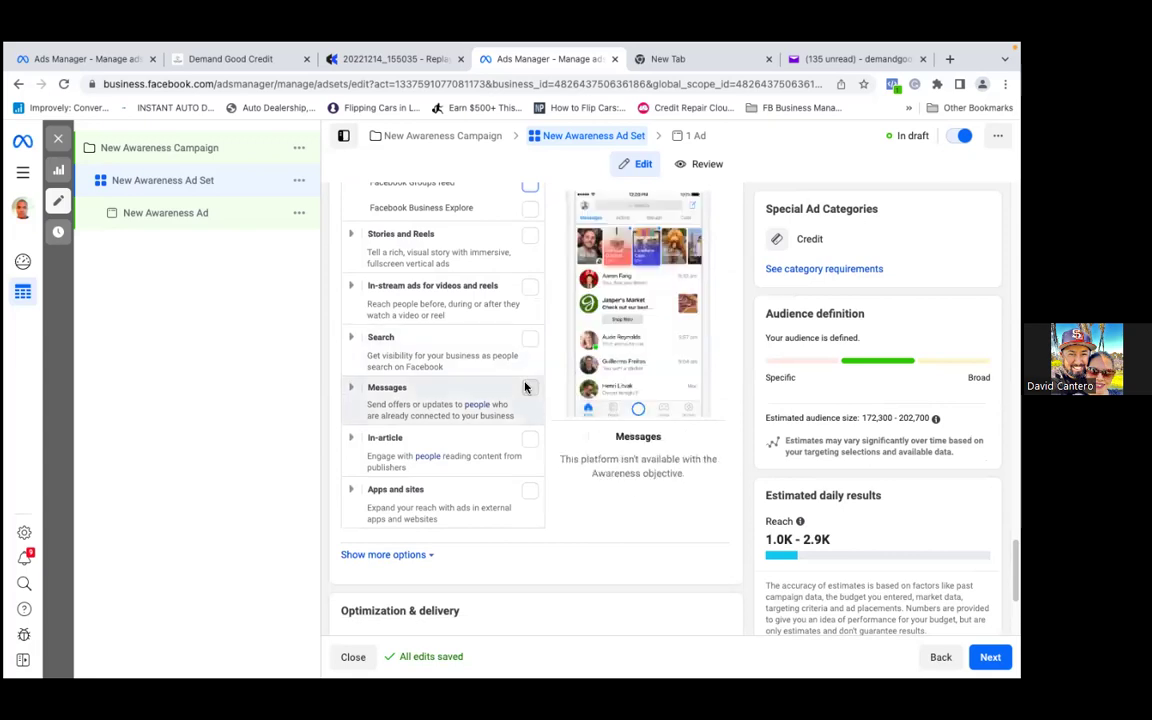
{"action": "left_click", "coordinate": [350, 490]}
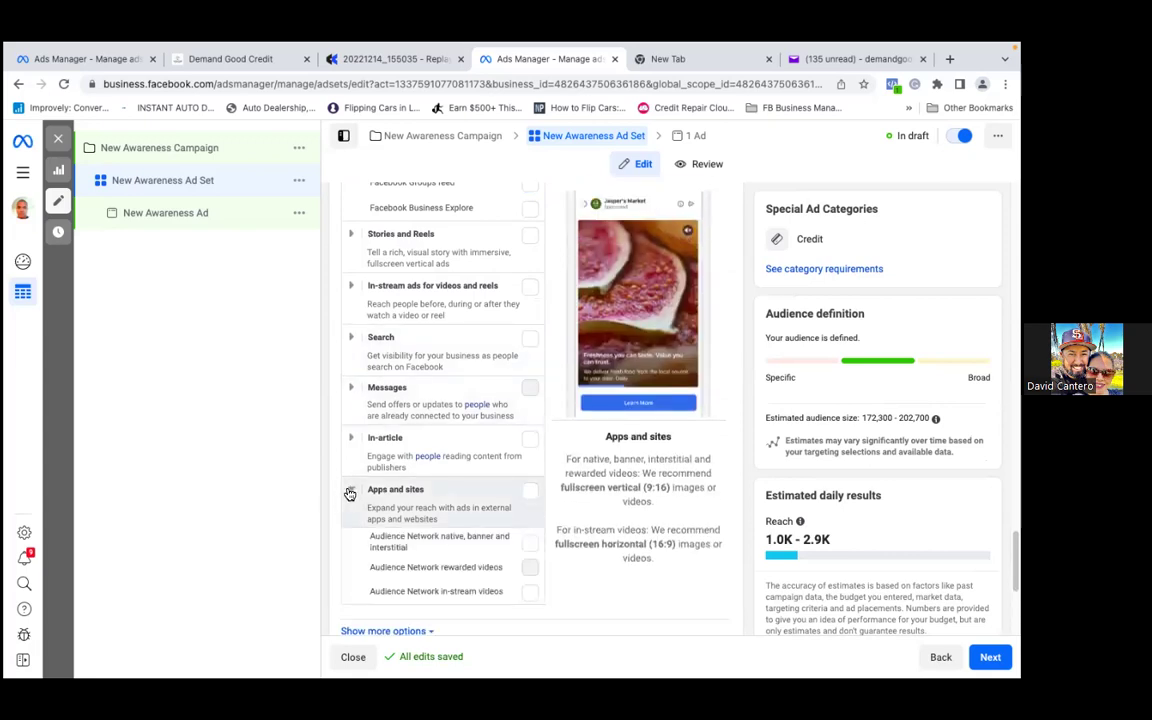
{"action": "mouse_move", "coordinate": [352, 441]}
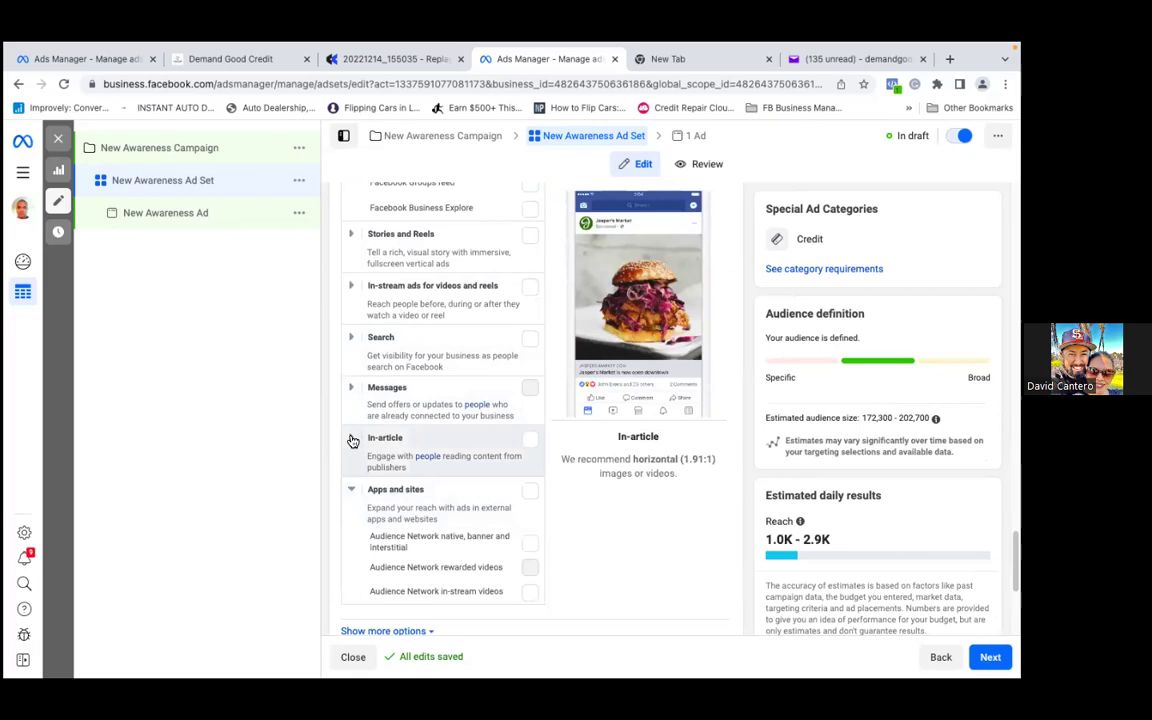
{"action": "left_click", "coordinate": [351, 438]}
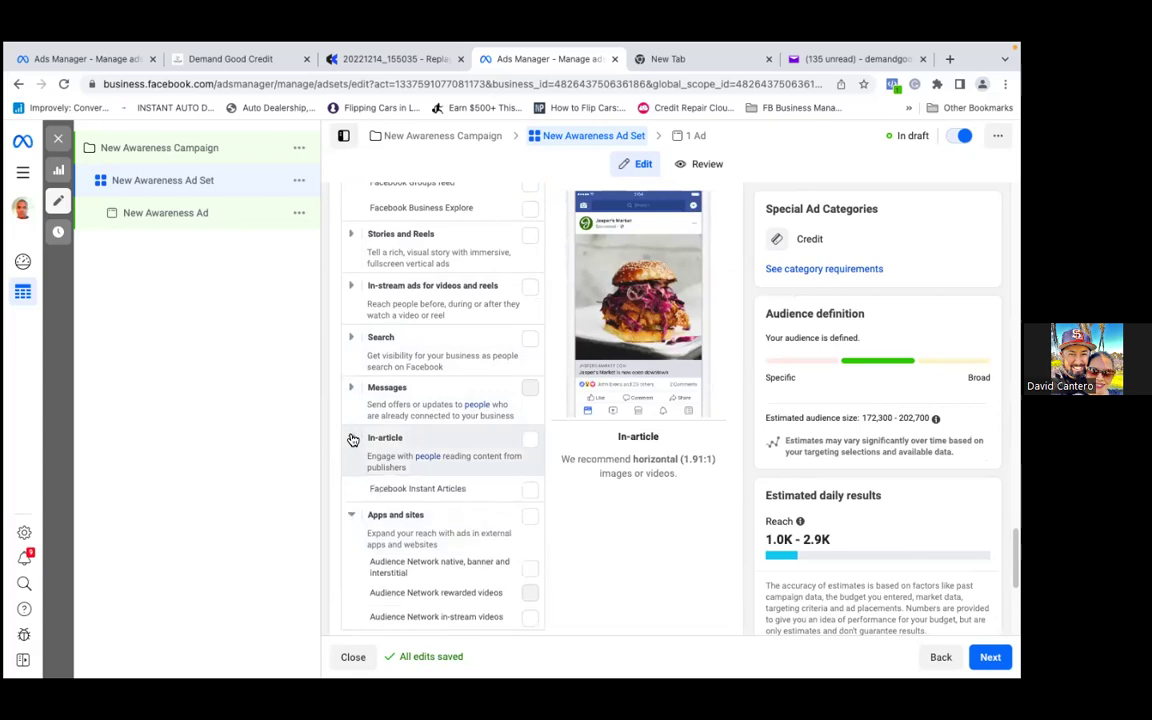
{"action": "left_click", "coordinate": [351, 390]}
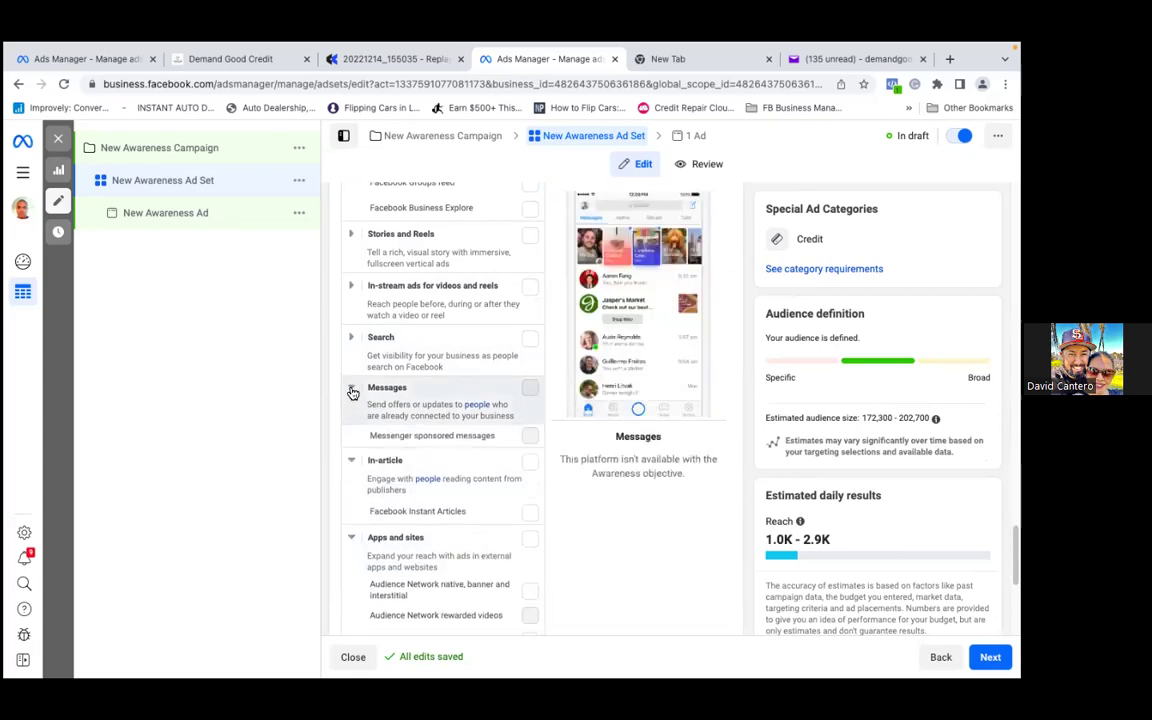
{"action": "left_click", "coordinate": [351, 338]}
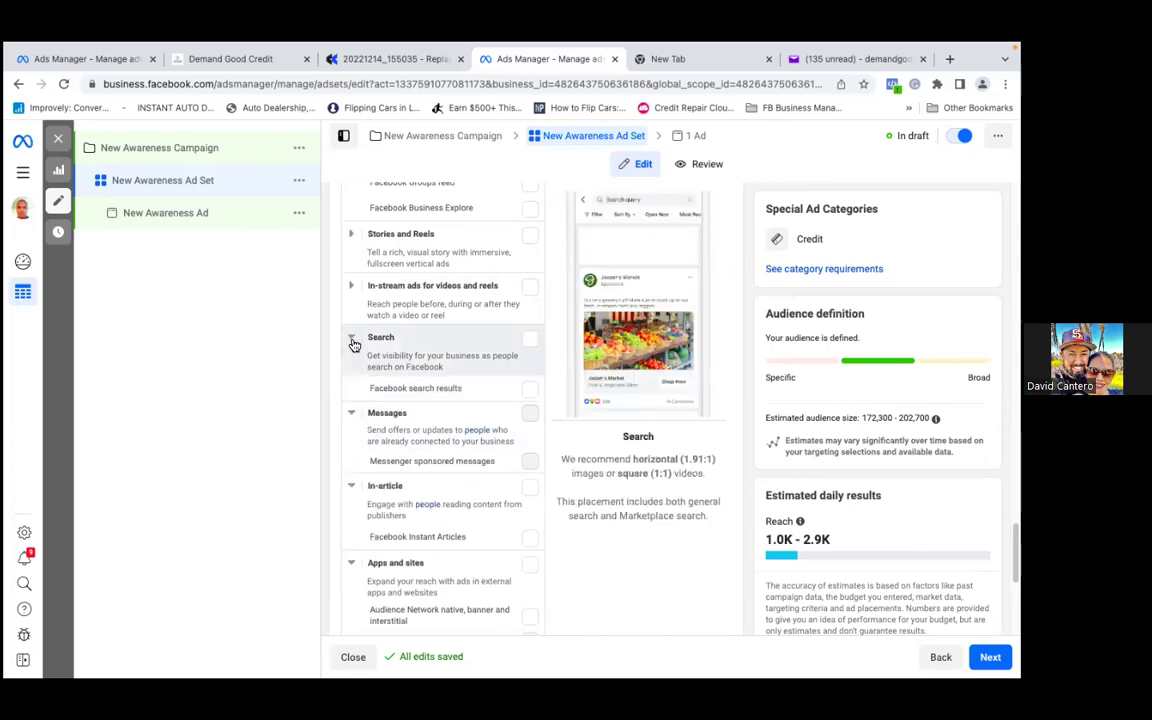
{"action": "left_click", "coordinate": [351, 287]}
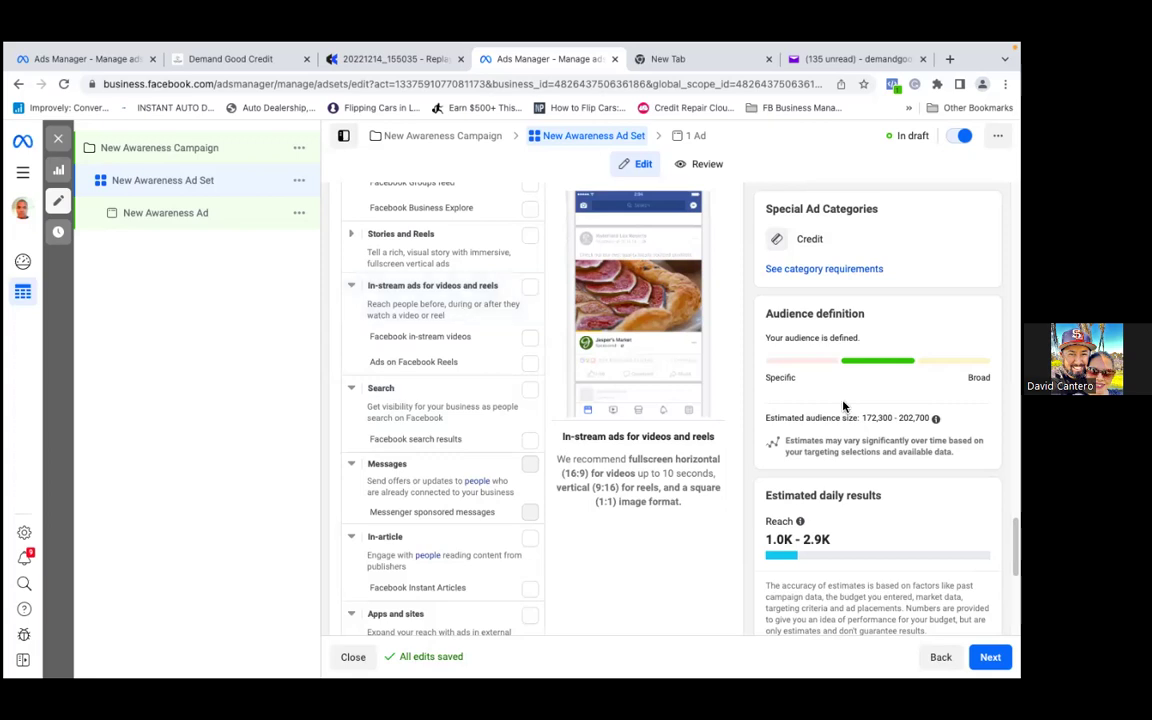
Review the ad set's optimization and delivery, Facebook Page, budget, schedule, location and age settings.
{"action": "scroll", "coordinate": [540, 400], "scroll_direction": "down", "scroll_amount": 3}
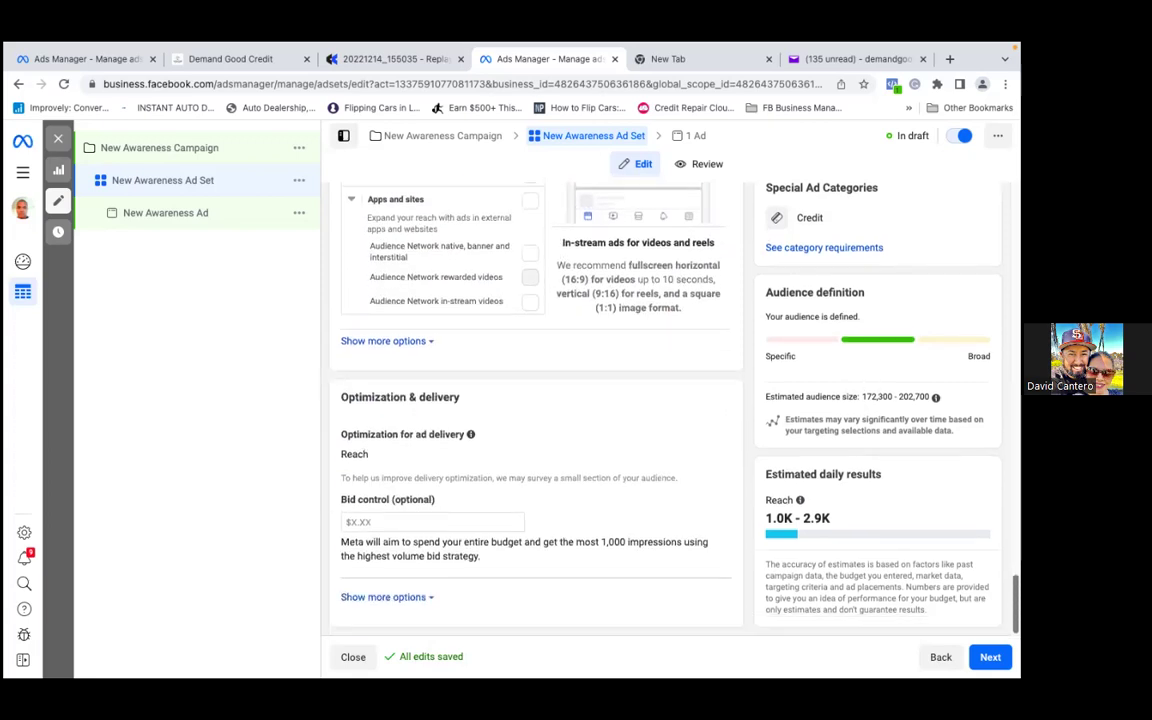
{"action": "scroll", "coordinate": [540, 400], "scroll_direction": "up", "scroll_amount": 15}
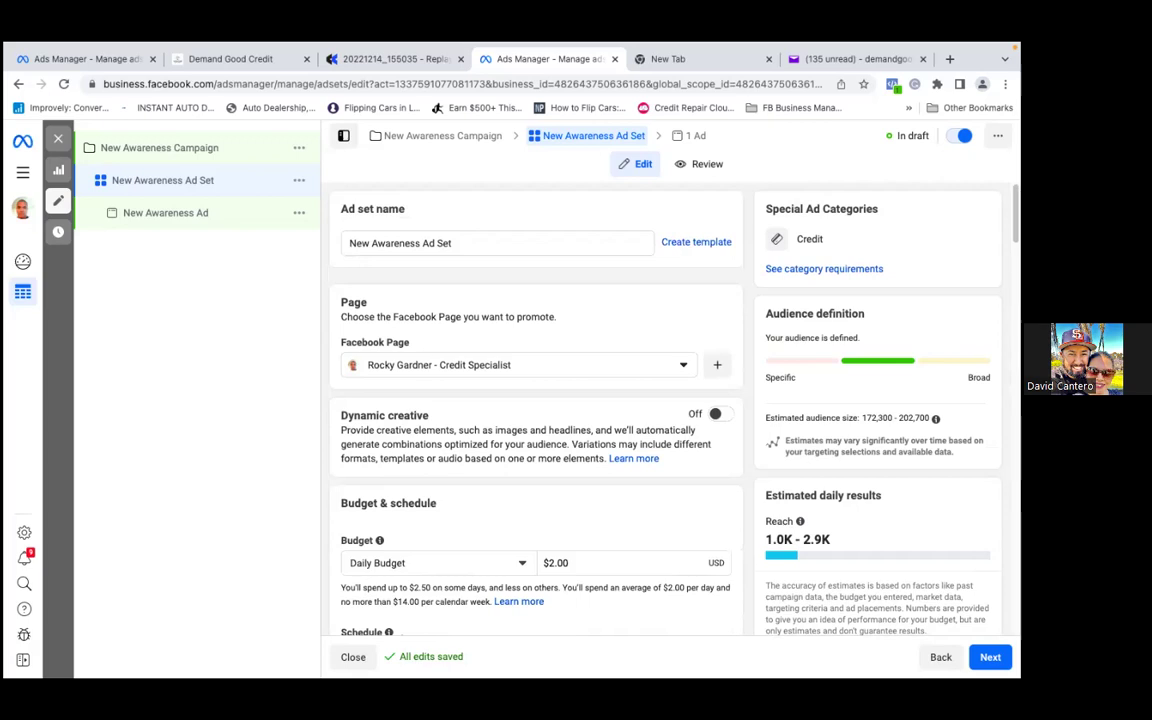
{"action": "scroll", "coordinate": [540, 400], "scroll_direction": "down", "scroll_amount": 5}
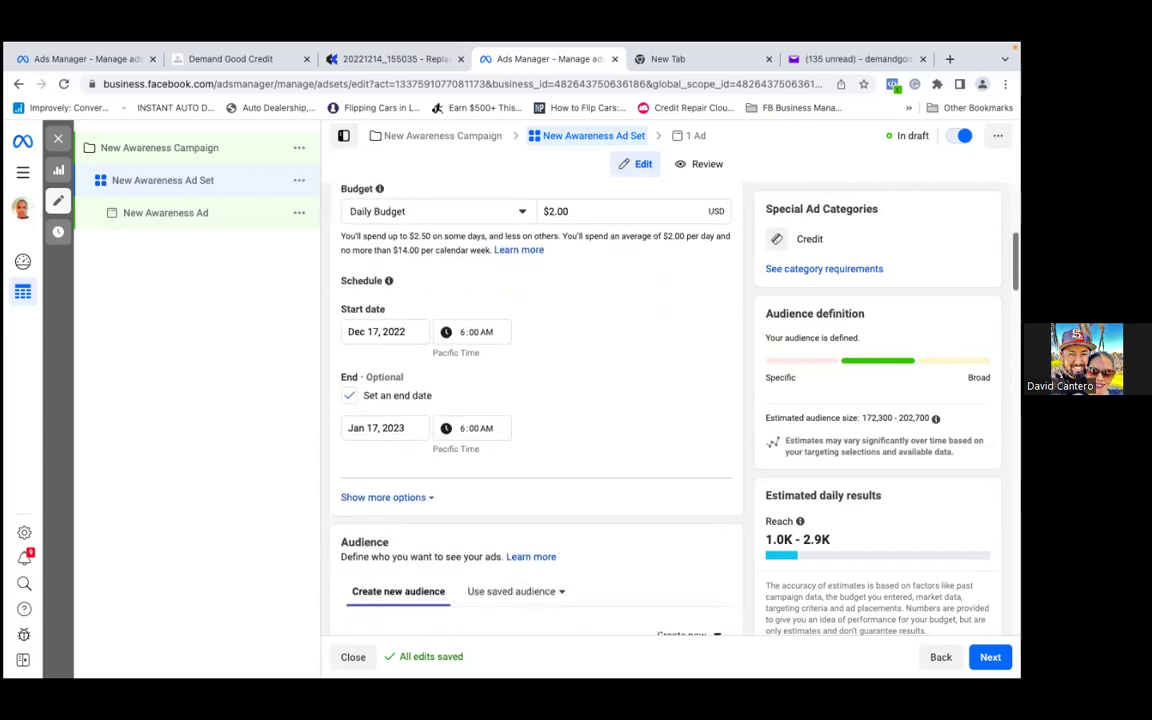
{"action": "scroll", "coordinate": [540, 400], "scroll_direction": "down", "scroll_amount": 4}
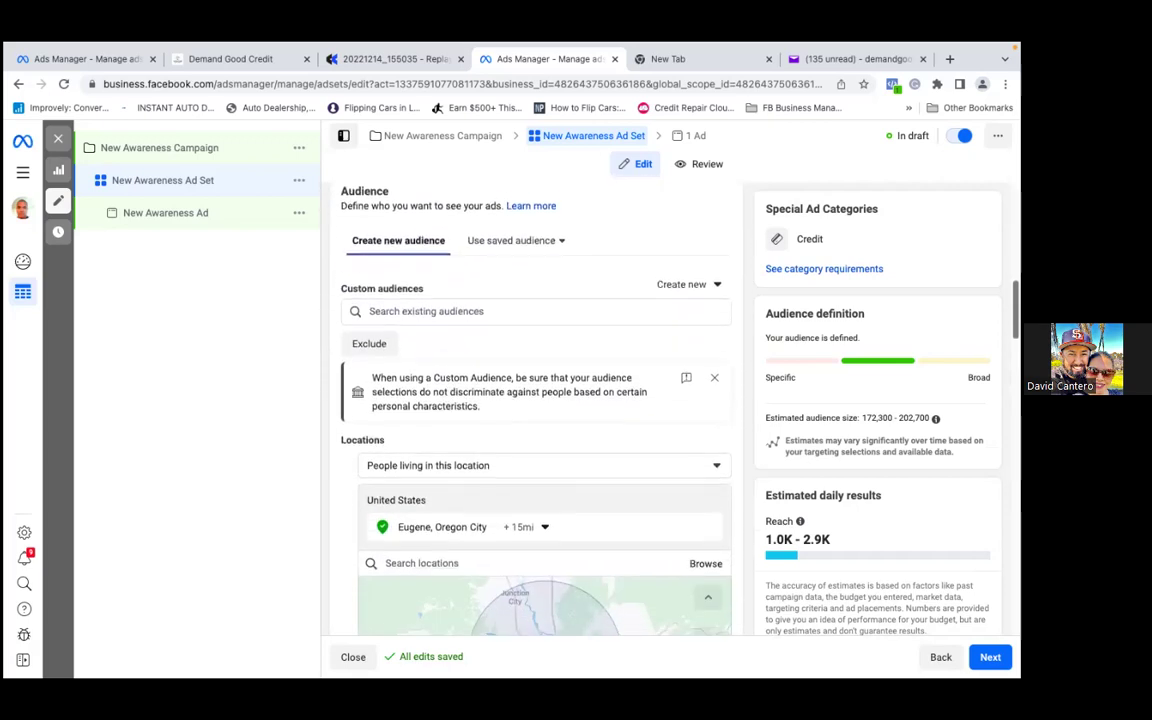
{"action": "scroll", "coordinate": [540, 400], "scroll_direction": "down", "scroll_amount": 2}
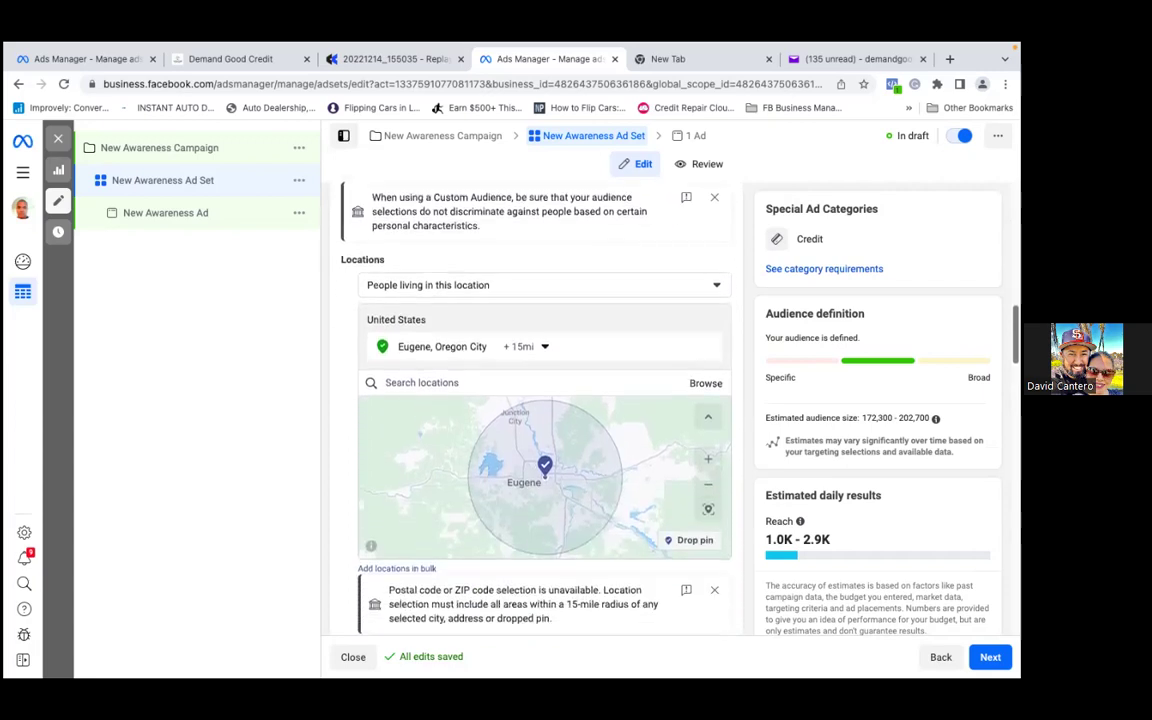
{"action": "scroll", "coordinate": [540, 400], "scroll_direction": "down", "scroll_amount": 1}
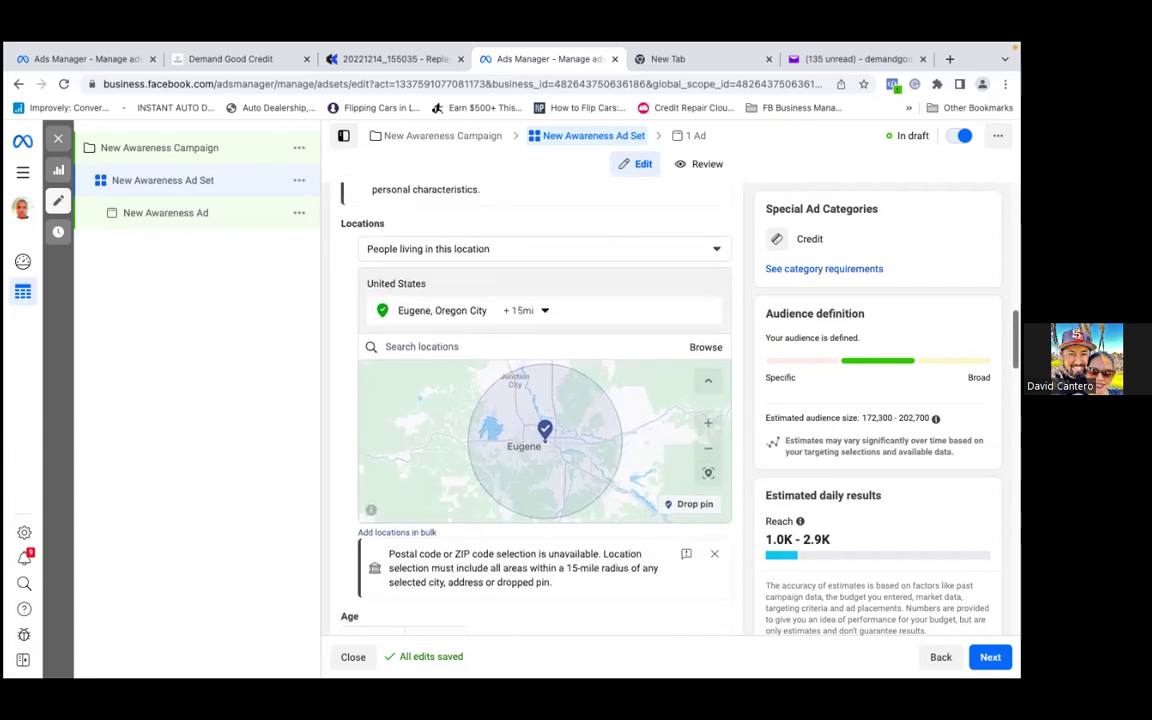
{"action": "scroll", "coordinate": [540, 400], "scroll_direction": "down", "scroll_amount": 1}
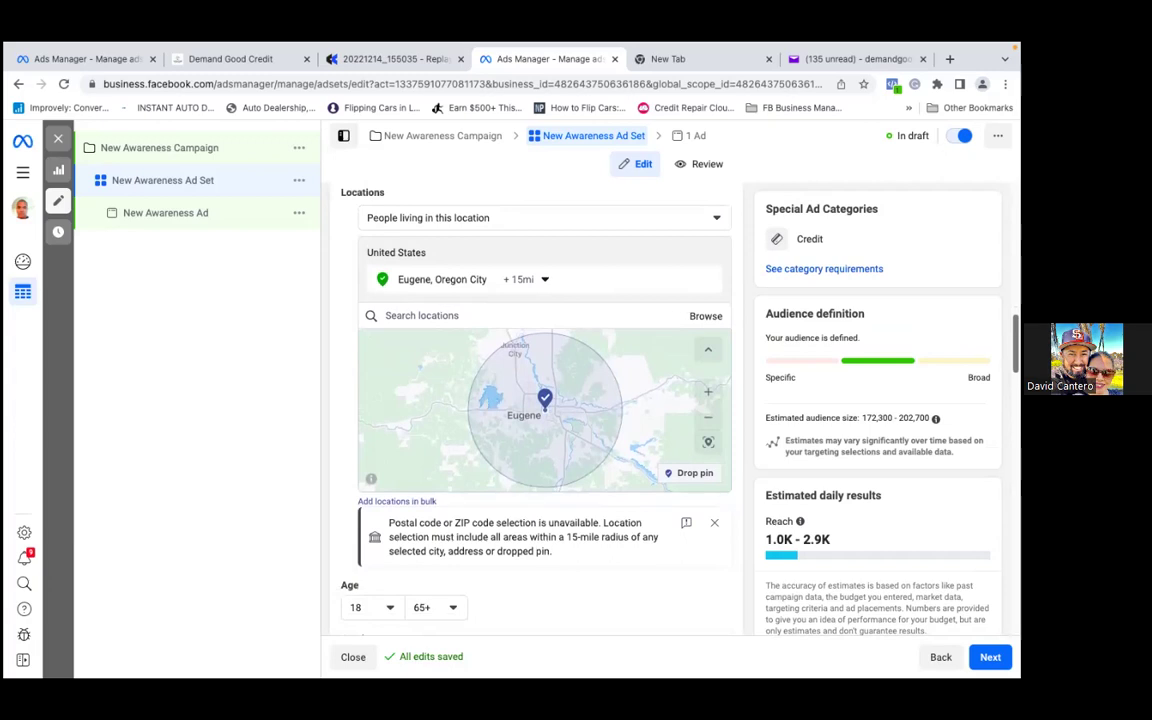
Open the New Awareness Ad's settings and change its ad setup to use an existing post.
{"action": "scroll", "coordinate": [540, 400], "scroll_direction": "down", "scroll_amount": 8}
{"action": "scroll", "coordinate": [540, 400], "scroll_direction": "down", "scroll_amount": 5}
{"action": "left_click", "coordinate": [165, 212]}
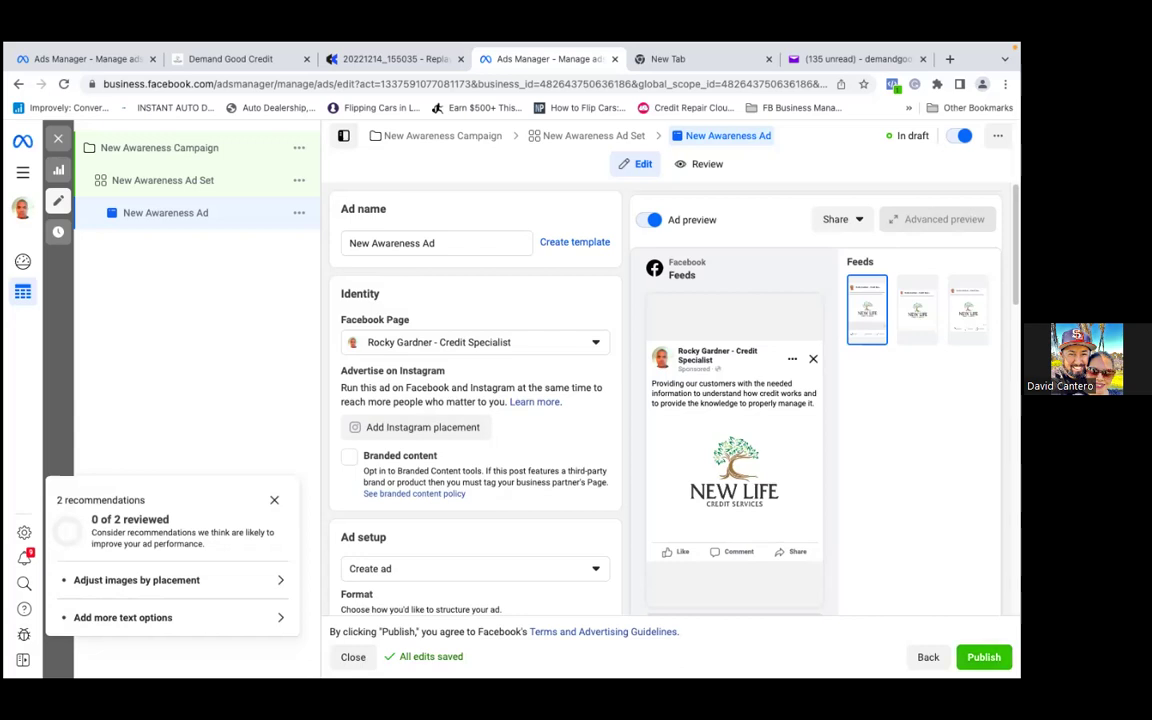
{"action": "scroll", "coordinate": [475, 400], "scroll_direction": "down", "scroll_amount": 5}
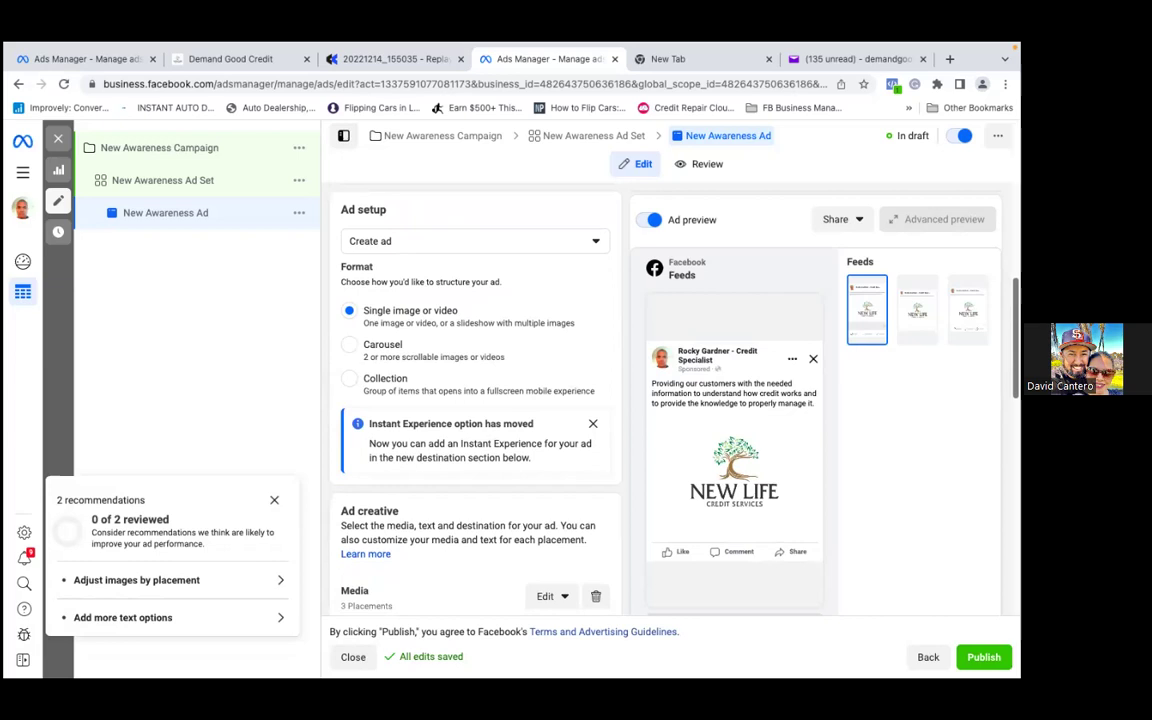
{"action": "scroll", "coordinate": [618, 400], "scroll_direction": "down", "scroll_amount": 3}
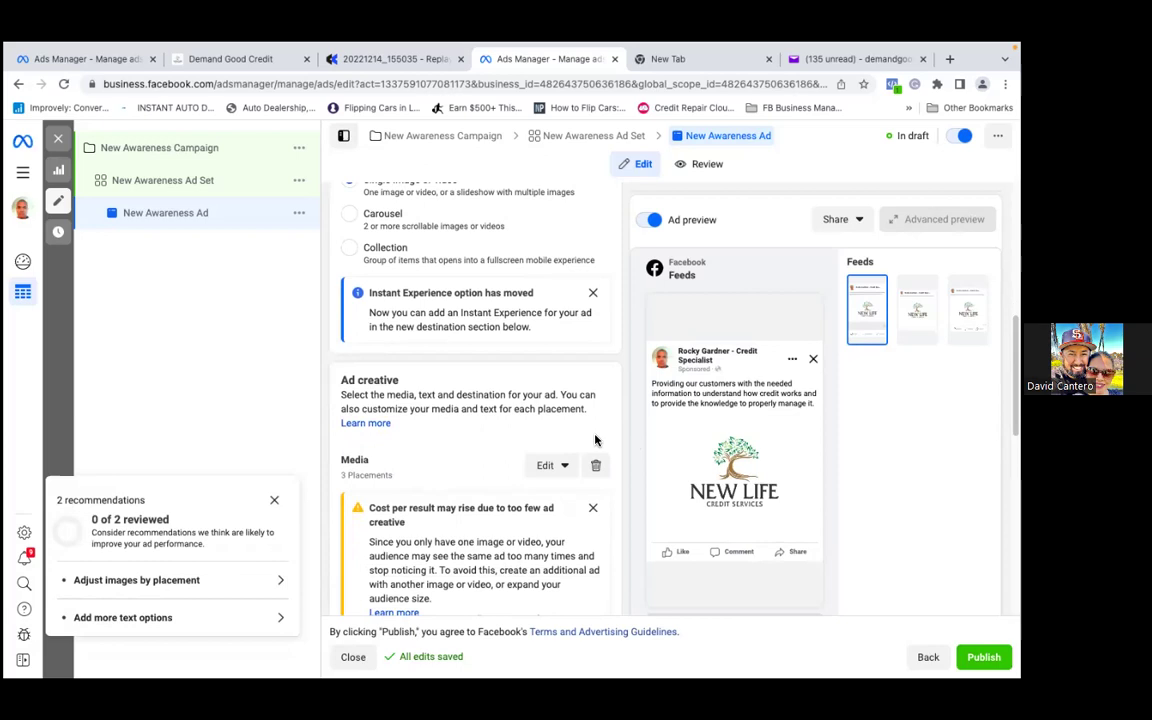
{"action": "scroll", "coordinate": [476, 400], "scroll_direction": "up", "scroll_amount": 5}
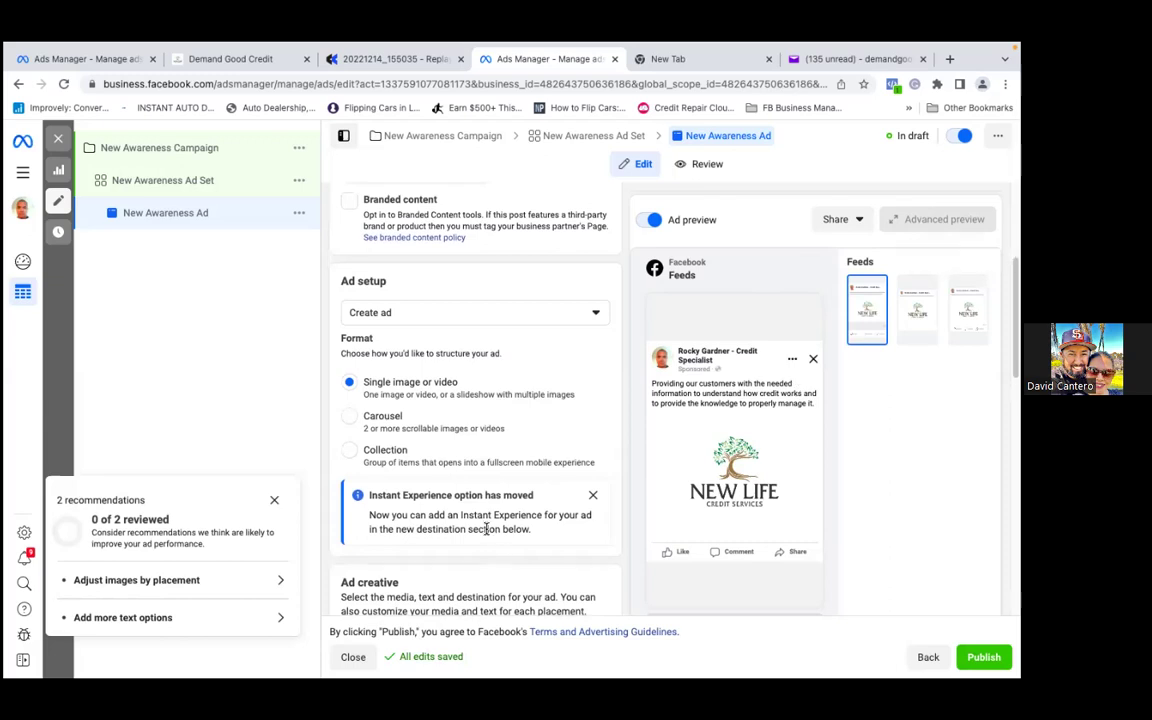
{"action": "left_click", "coordinate": [597, 318]}
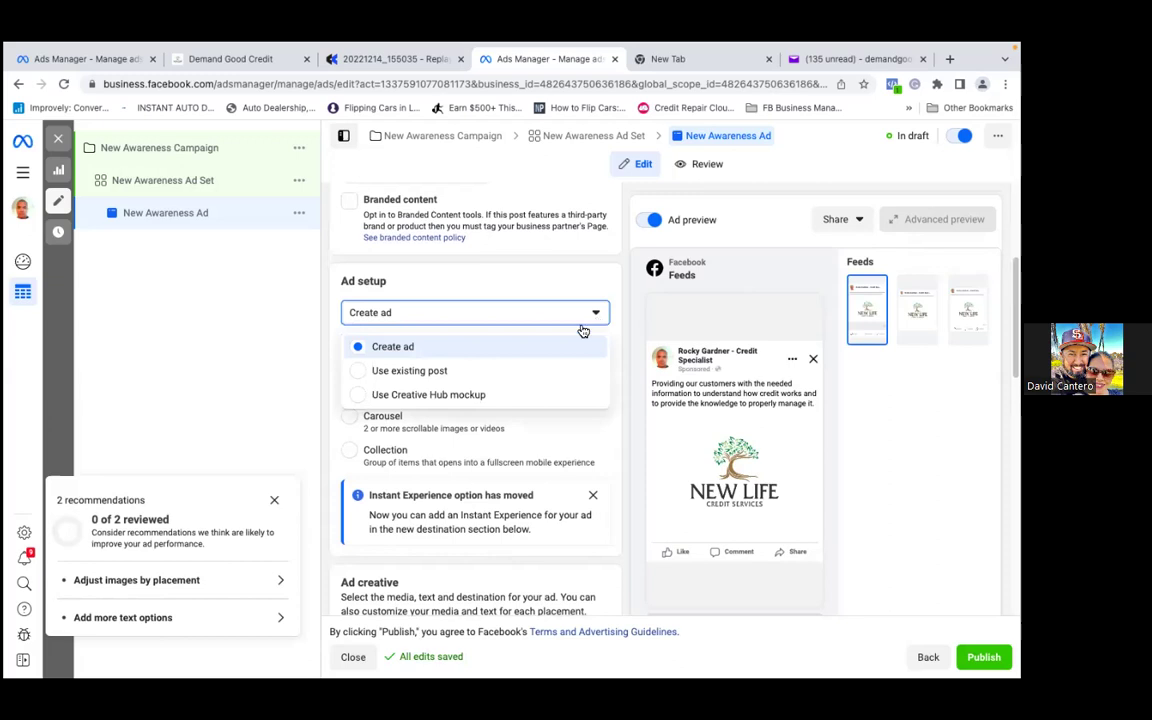
{"action": "left_click", "coordinate": [363, 372]}
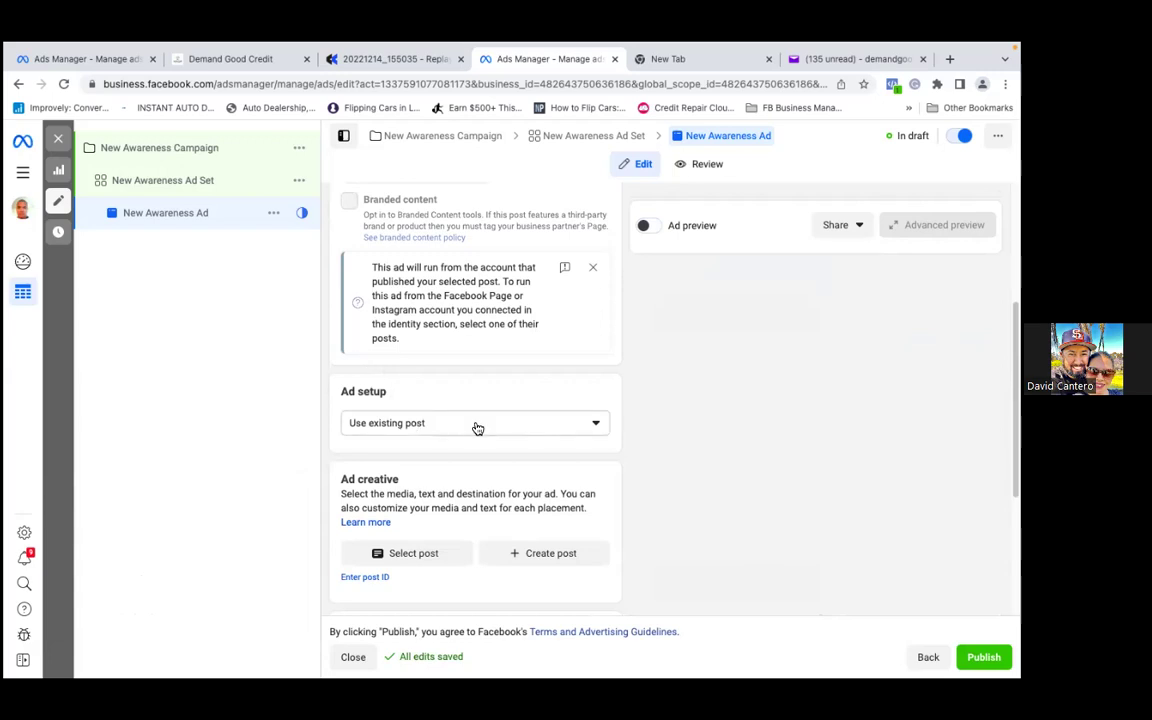
Select the Dec 15, 2022 Facebook video post addressed to Eugene and Springfield as the ad's creative.
{"action": "left_click", "coordinate": [409, 556]}
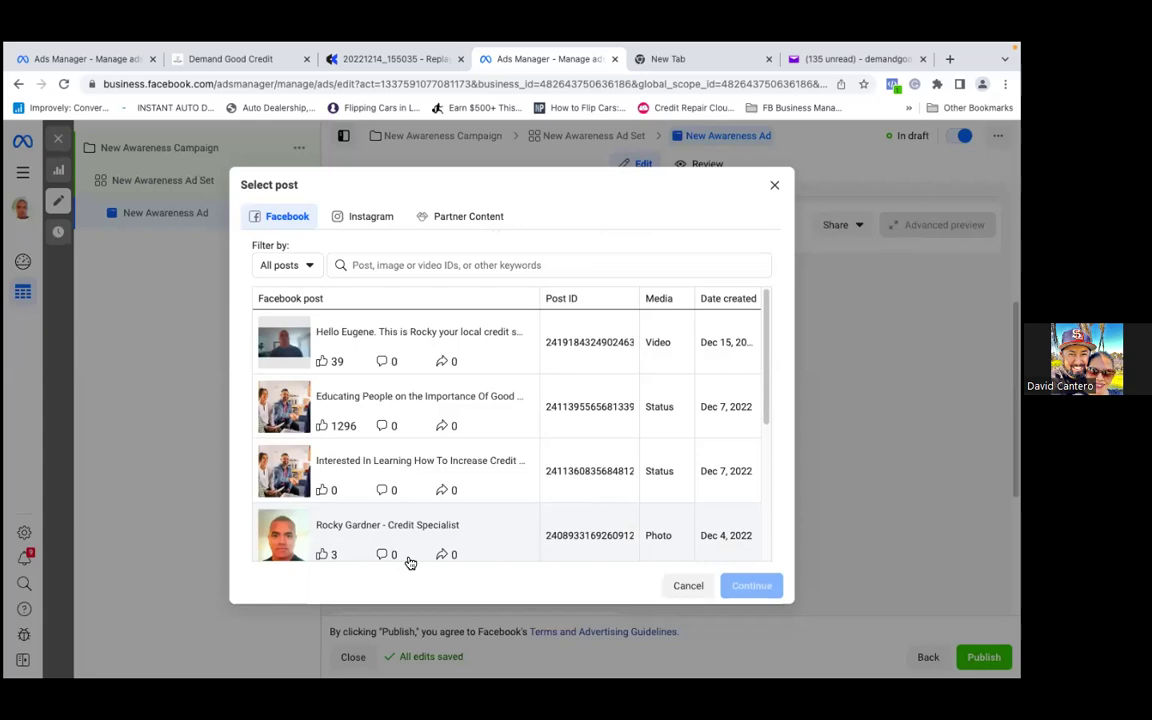
{"action": "left_click", "coordinate": [473, 354]}
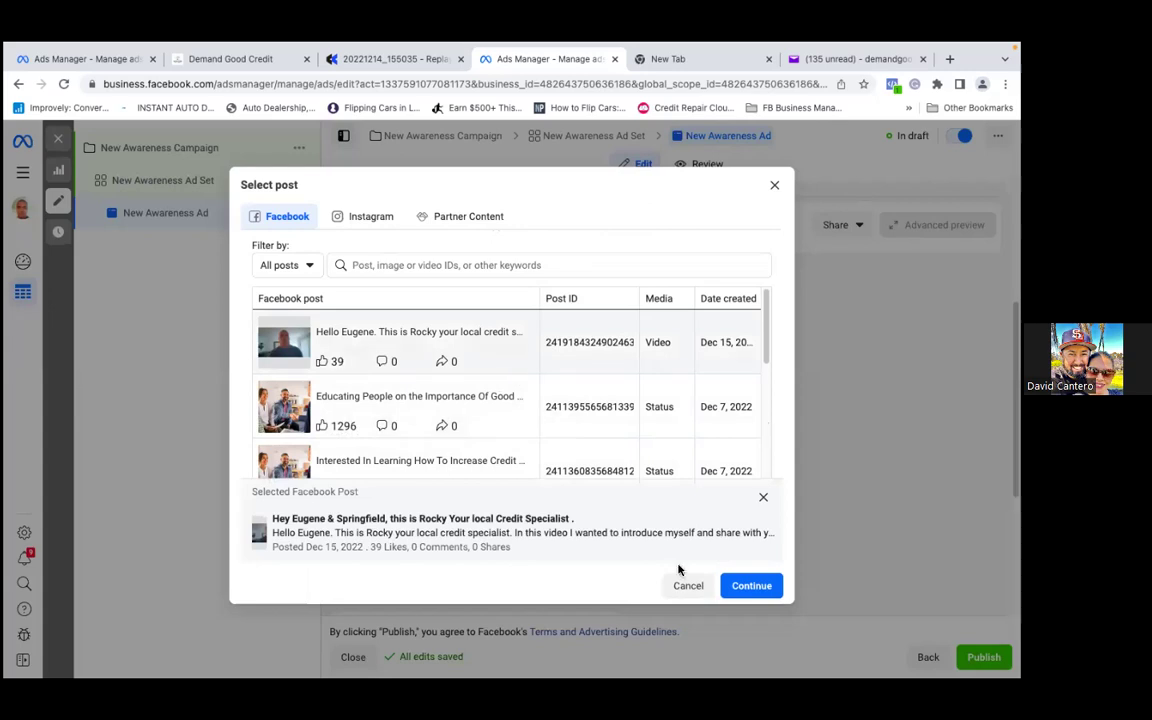
{"action": "key", "text": "Return"}
Review the ad's message template and tracking settings, and publish the campaign with its ad set and ad.
{"action": "scroll", "coordinate": [475, 400], "scroll_direction": "down", "scroll_amount": 5}
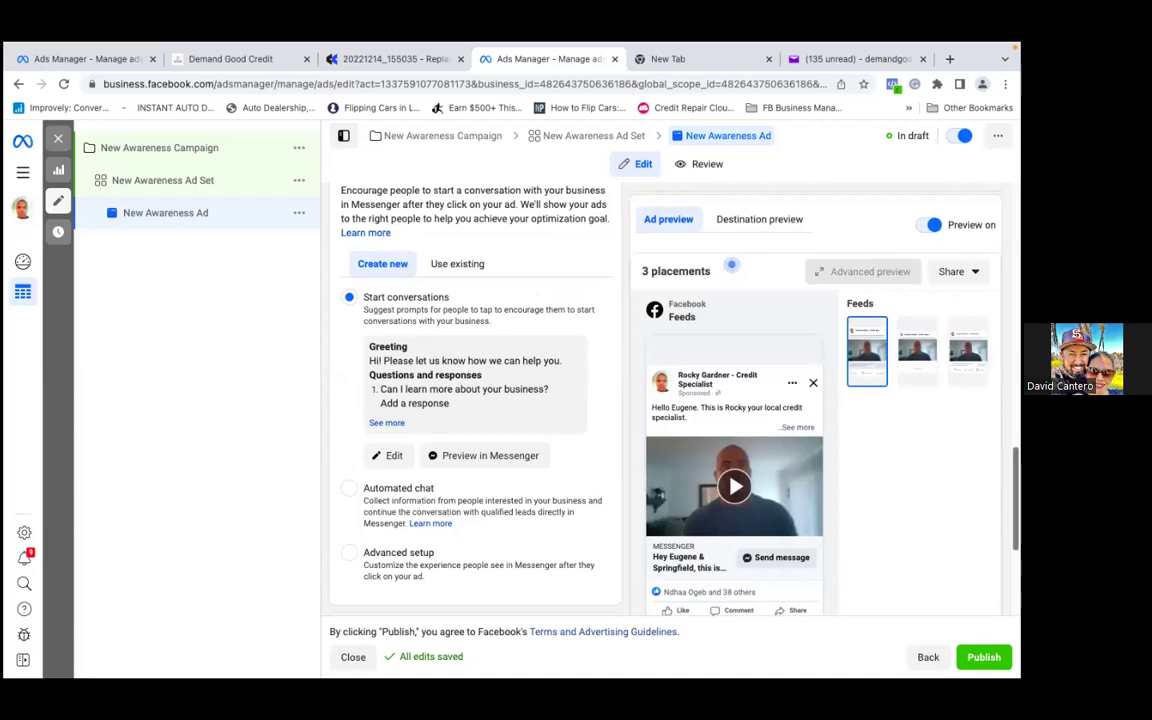
{"action": "scroll", "coordinate": [475, 400], "scroll_direction": "up", "scroll_amount": 1}
{"action": "scroll", "coordinate": [475, 400], "scroll_direction": "up", "scroll_amount": 1}
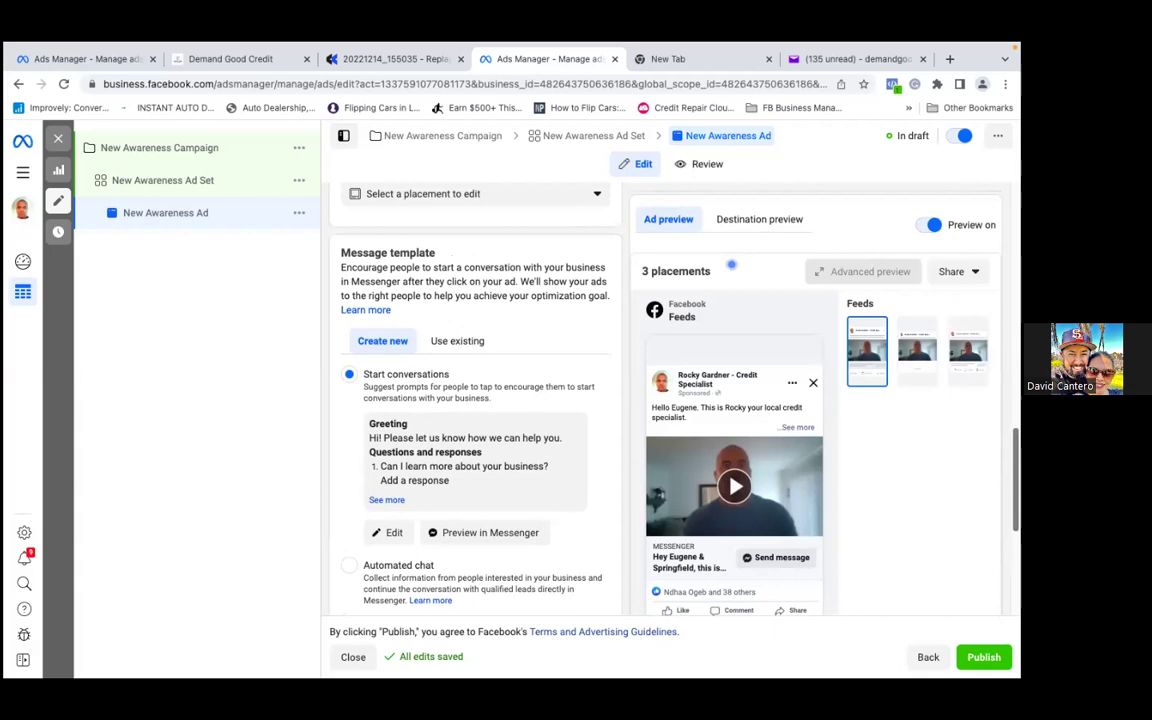
{"action": "scroll", "coordinate": [475, 400], "scroll_direction": "down", "scroll_amount": 1}
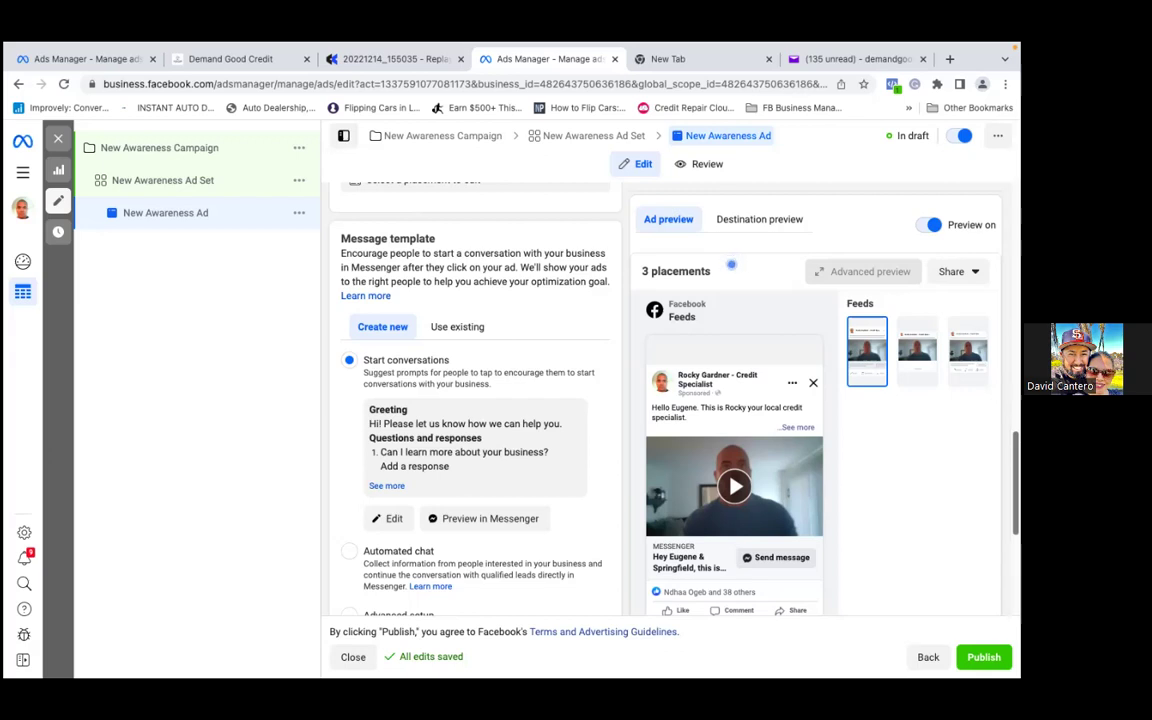
{"action": "scroll", "coordinate": [731, 265], "scroll_direction": "down", "scroll_amount": 5}
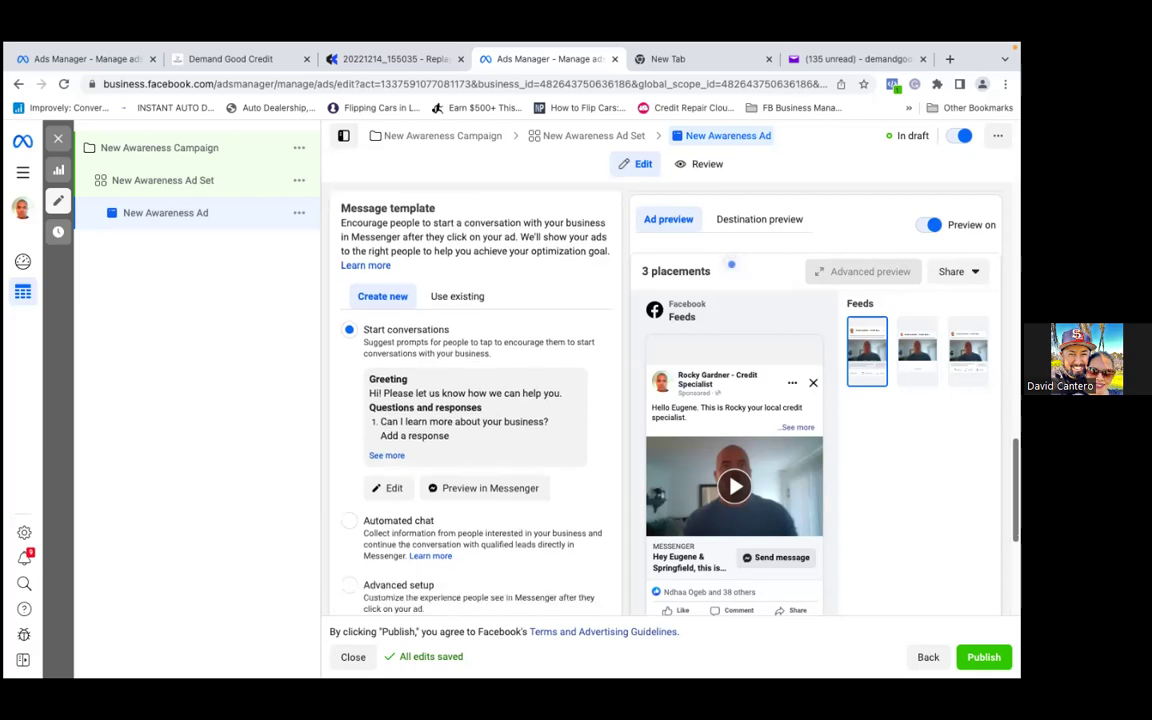
{"action": "scroll", "coordinate": [731, 218], "scroll_direction": "down", "scroll_amount": 3}
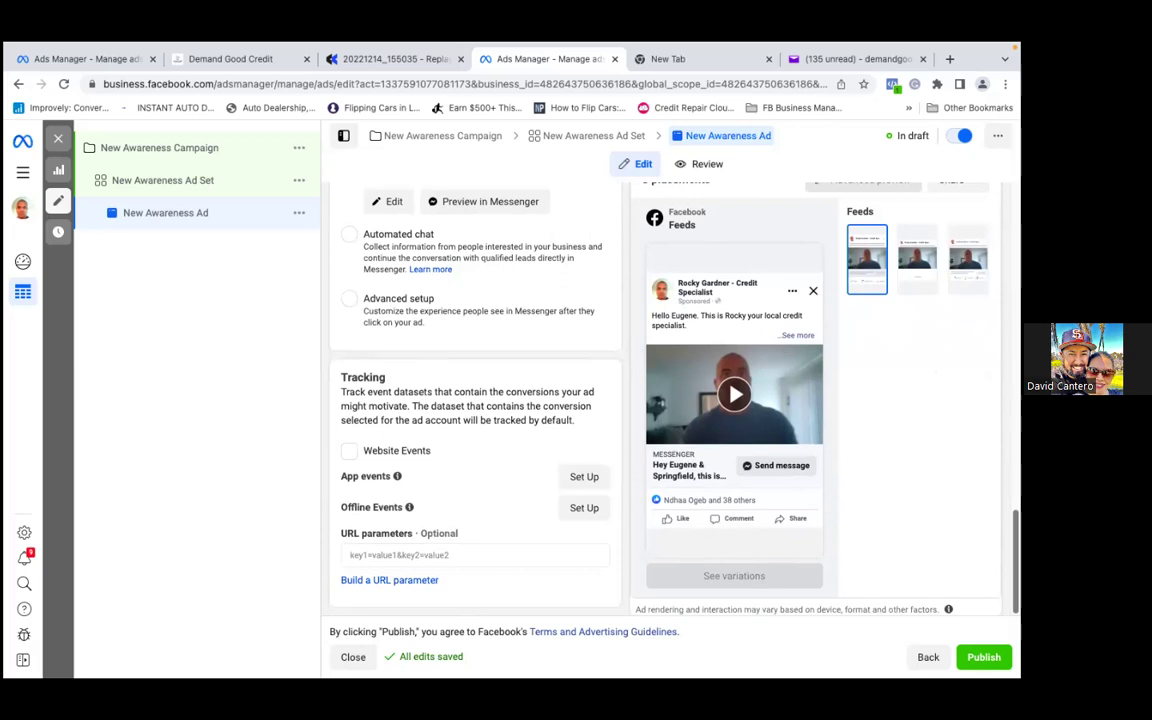
{"action": "left_click", "coordinate": [983, 657]}
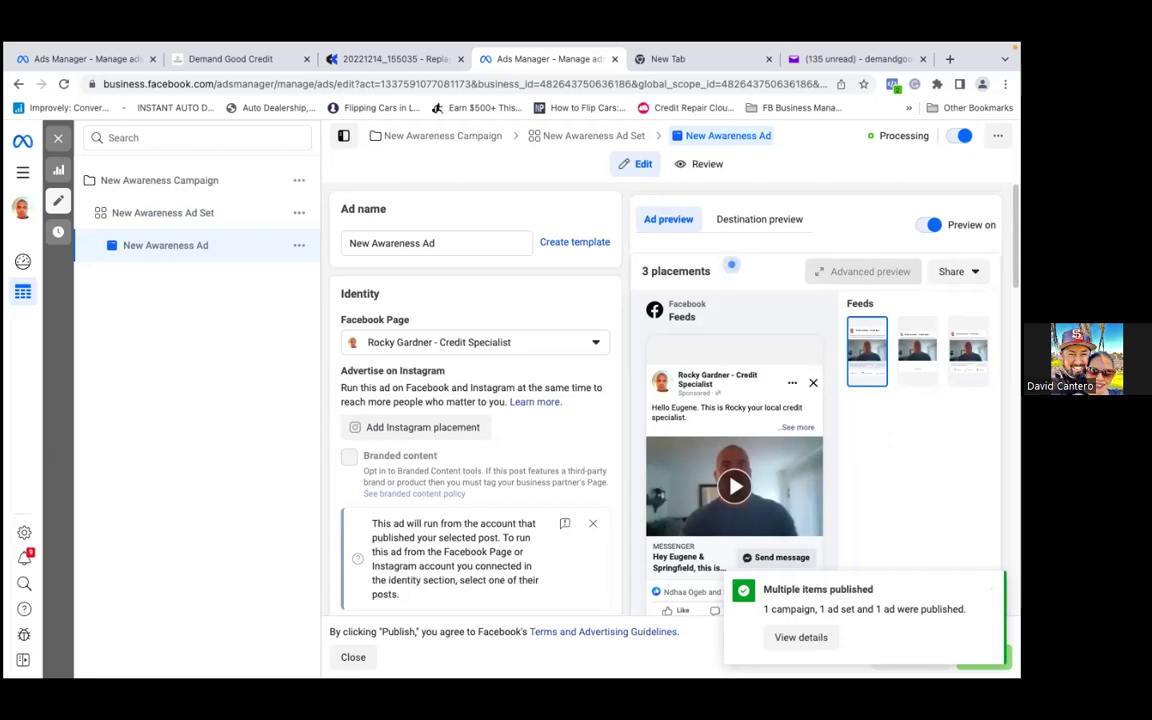
Check the campaign list in a separate Ads Manager browser tab, dismissing the terms update notice, and close that tab.
{"action": "mouse_move", "coordinate": [731, 265]}
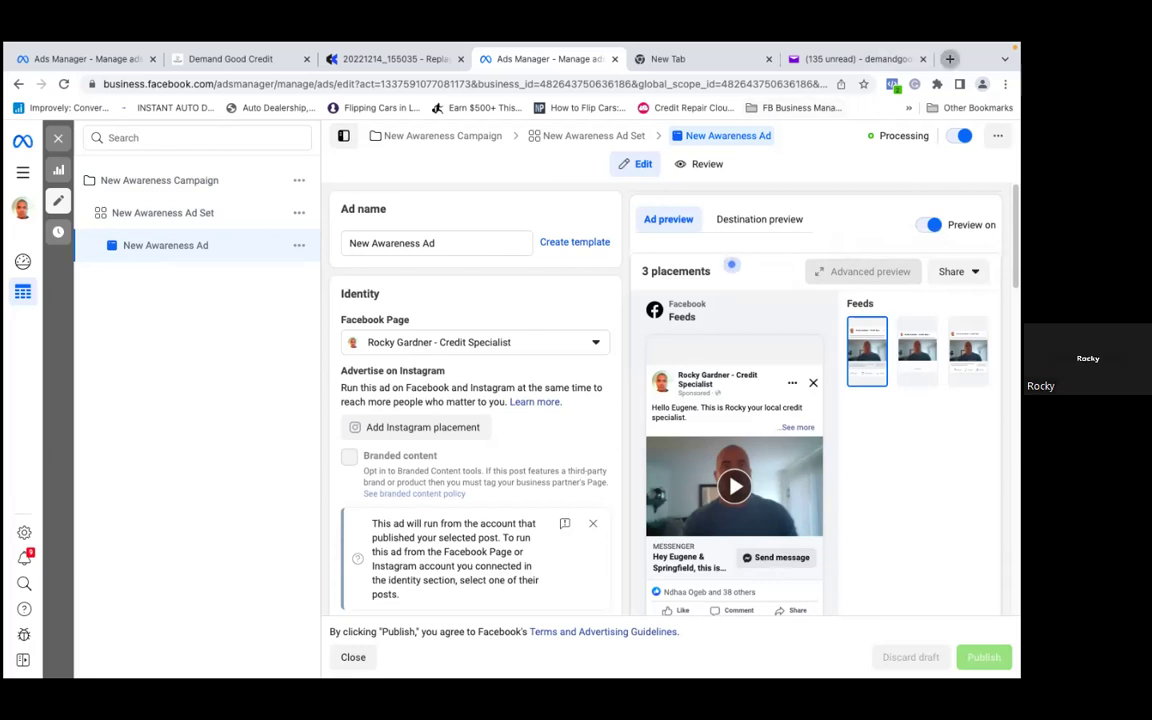
{"action": "left_click", "coordinate": [950, 58]}
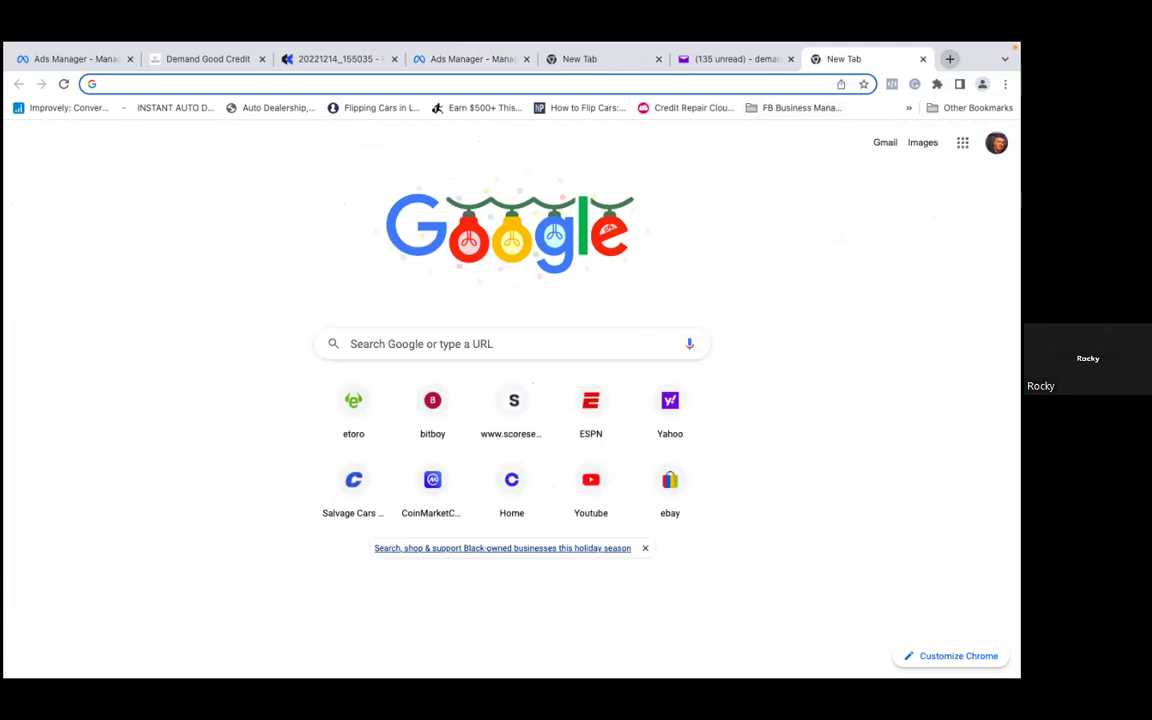
{"action": "left_click", "coordinate": [826, 112]}
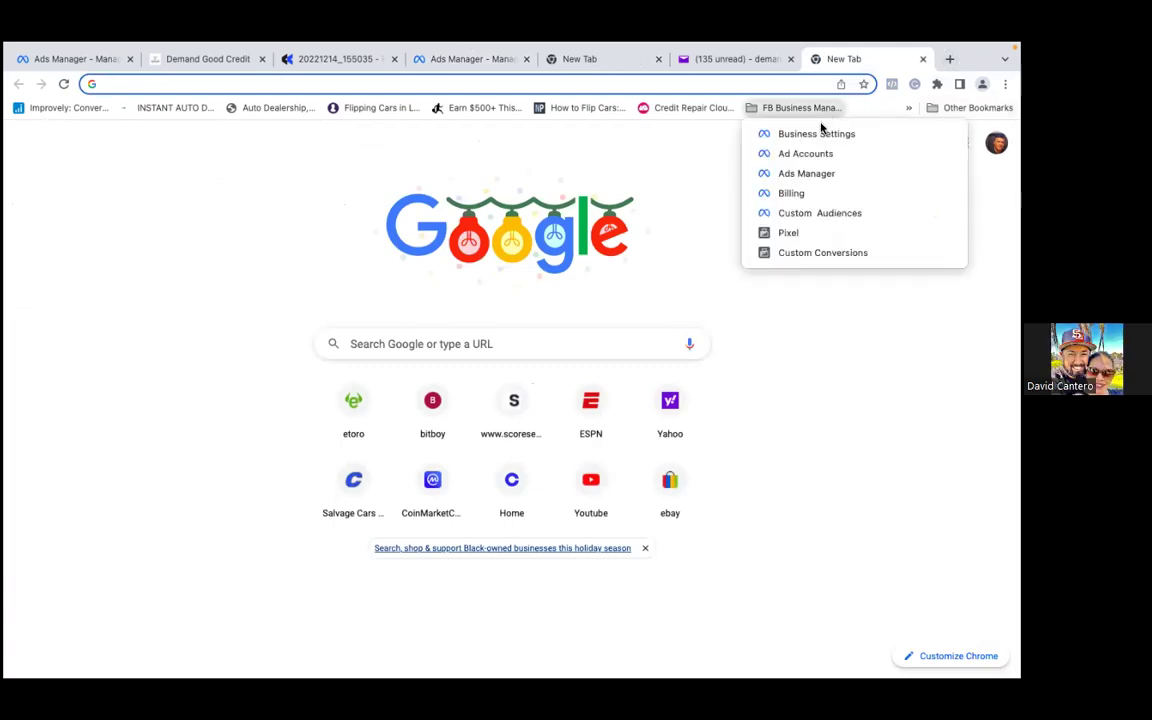
{"action": "left_click", "coordinate": [811, 176]}
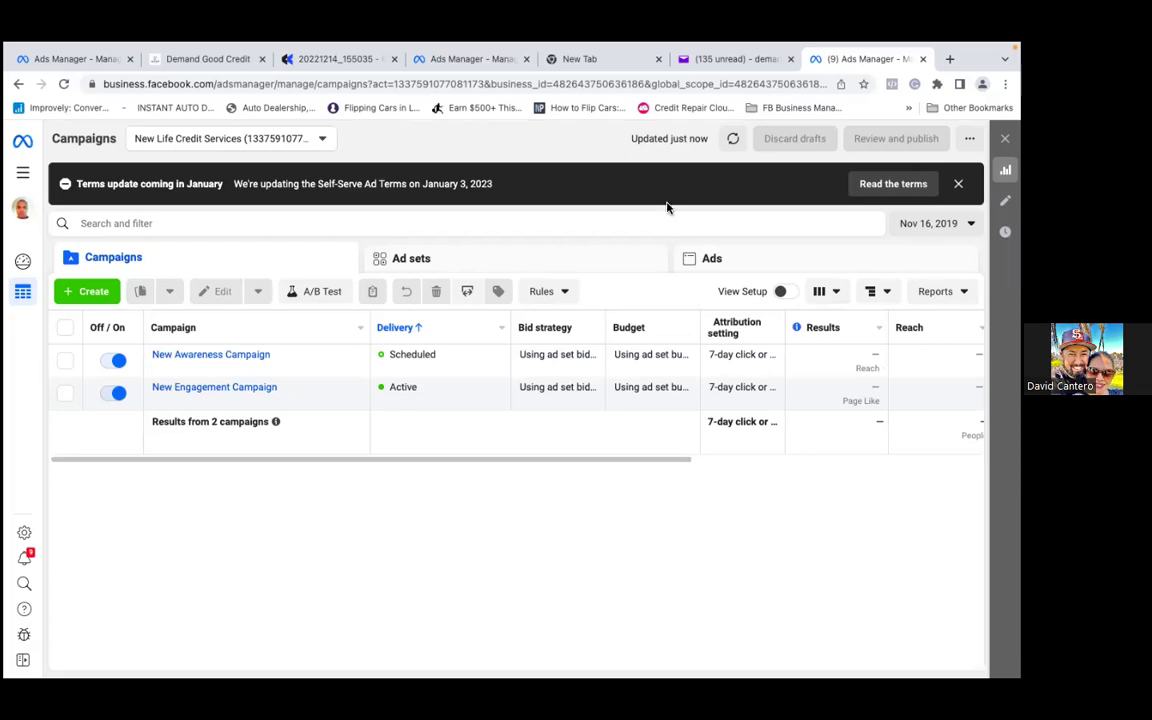
{"action": "left_click", "coordinate": [958, 183]}
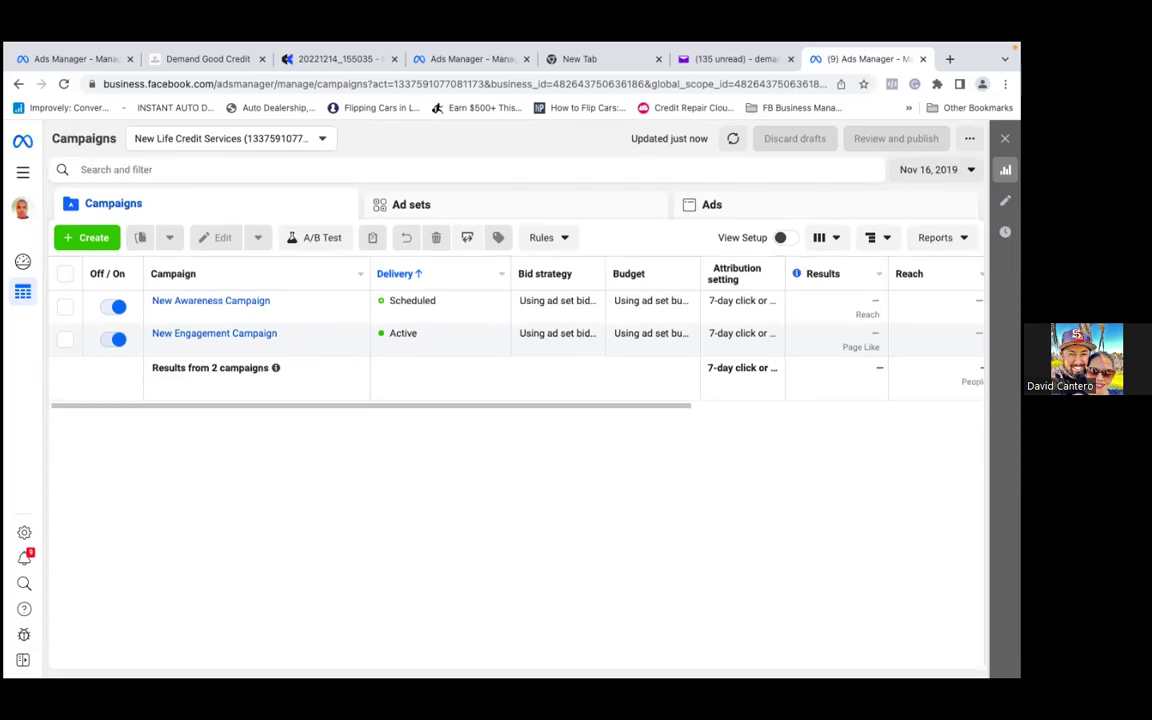
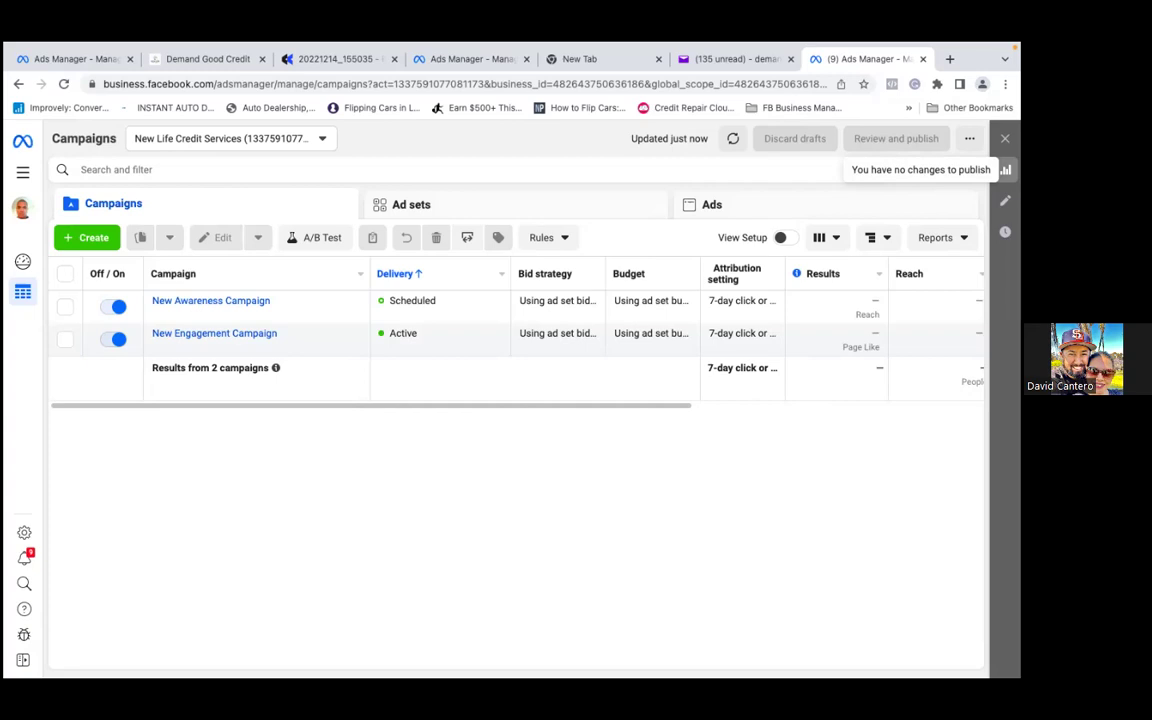
{"action": "mouse_move", "coordinate": [576, 2]}
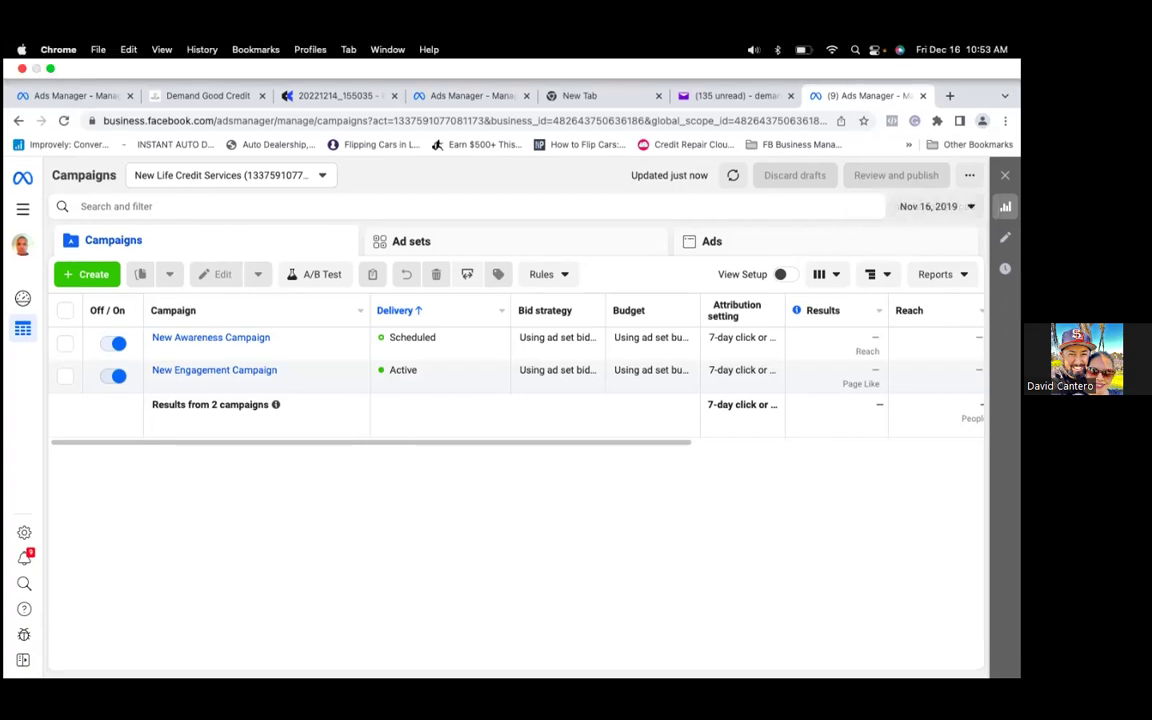
{"action": "key", "text": "super+w"}
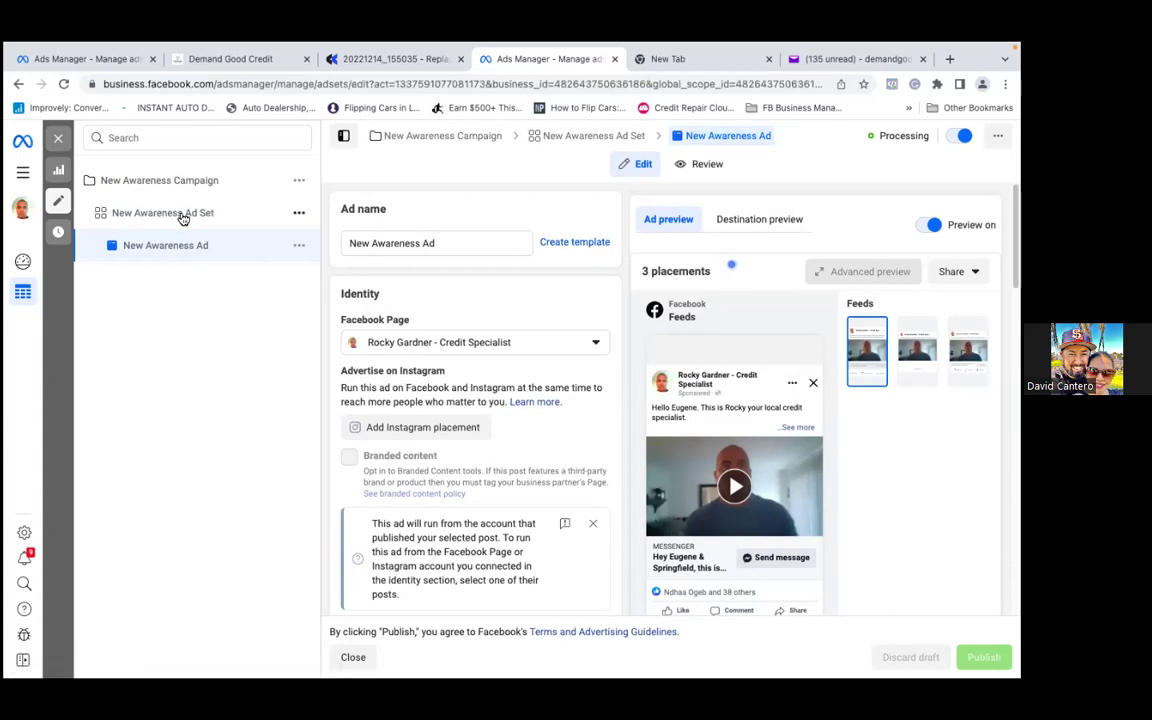
Change the New Awareness Ad Set's start date to December 19, 2022.
{"action": "left_click", "coordinate": [184, 219]}
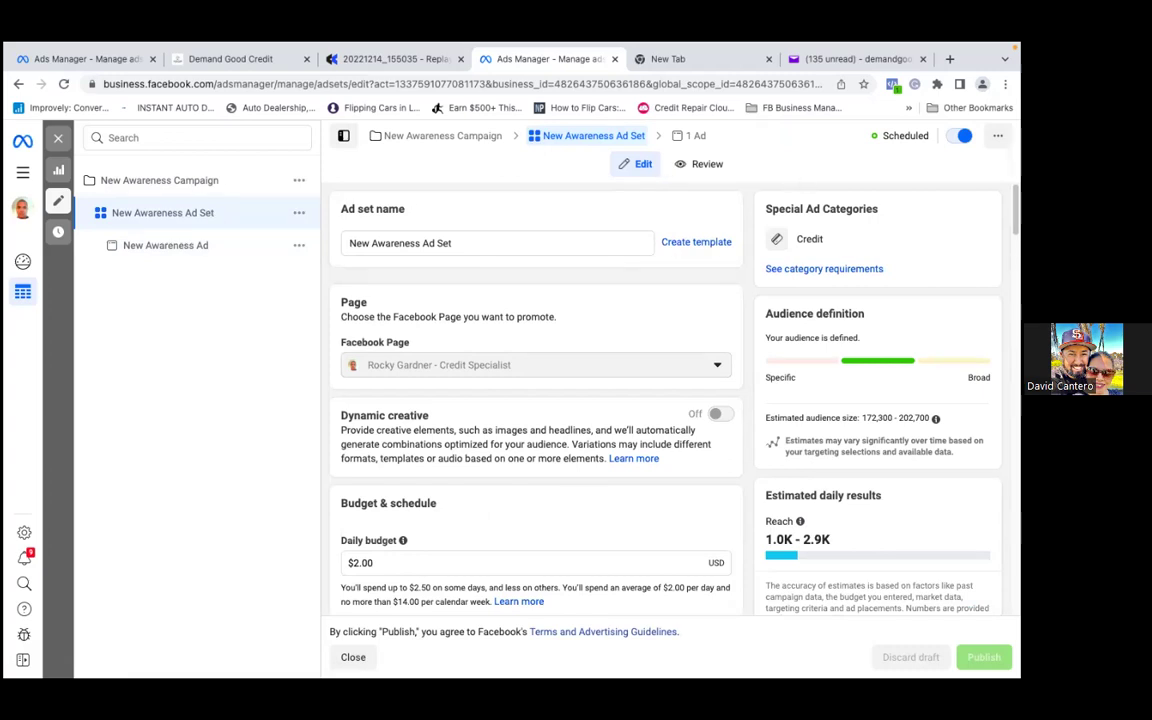
{"action": "scroll", "coordinate": [540, 400], "scroll_direction": "down", "scroll_amount": 5}
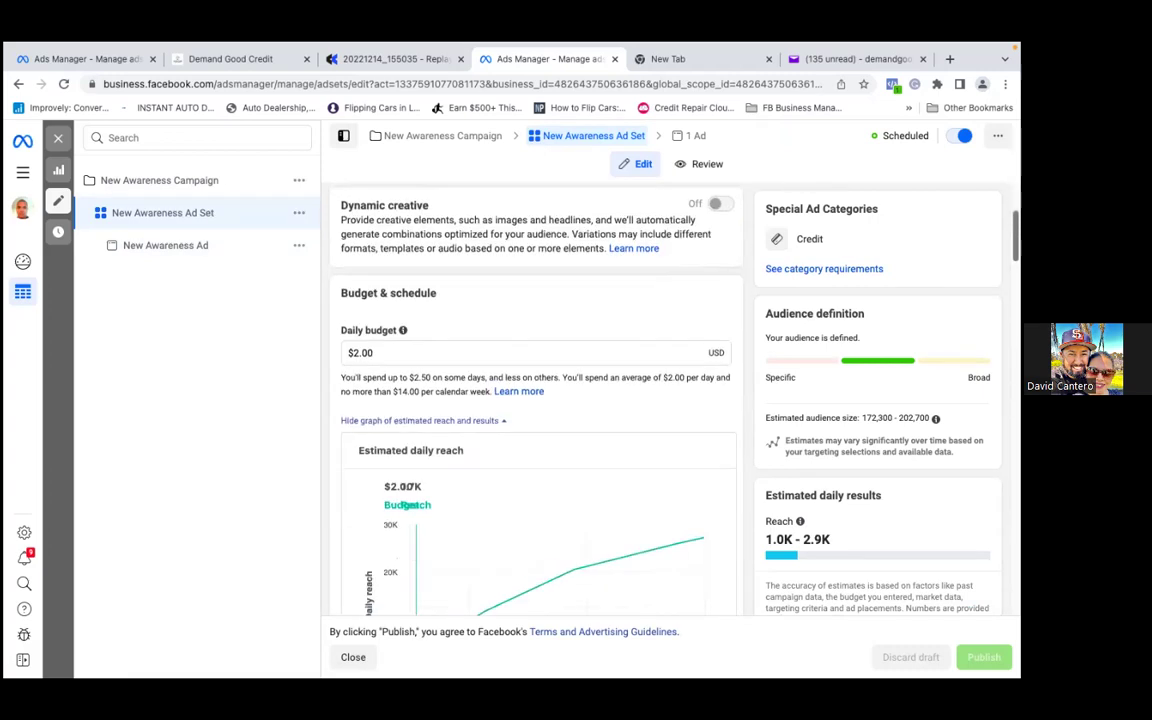
{"action": "scroll", "coordinate": [540, 400], "scroll_direction": "down", "scroll_amount": 3}
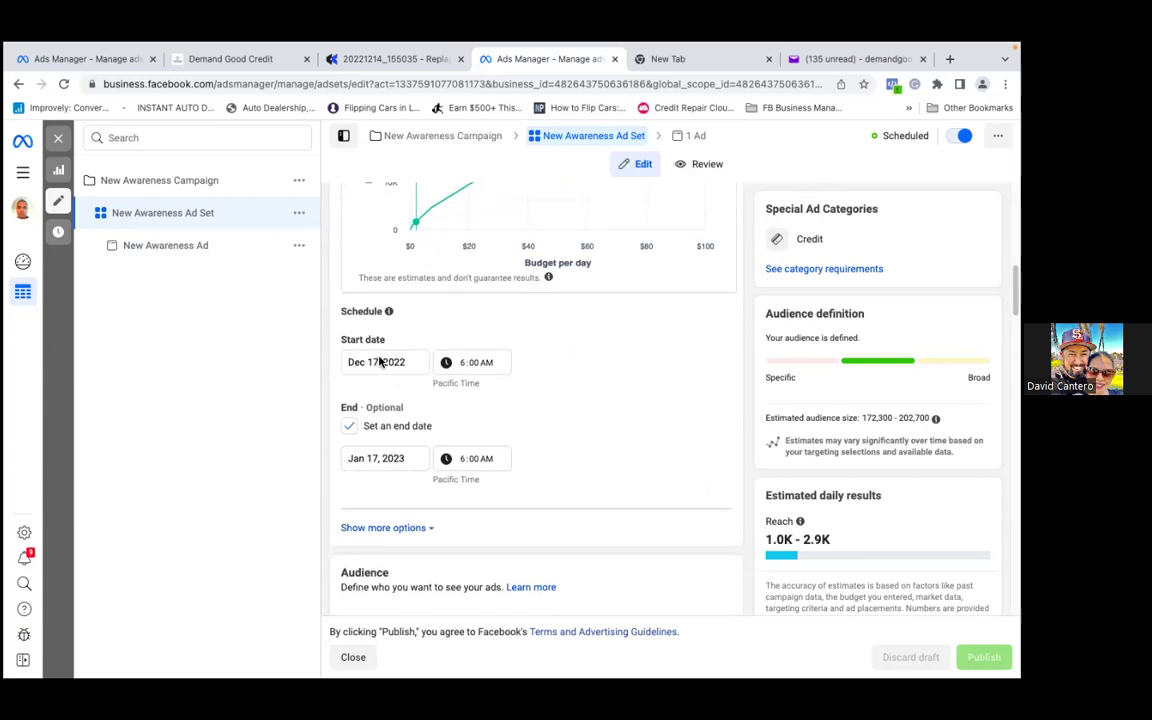
{"action": "left_click", "coordinate": [379, 361]}
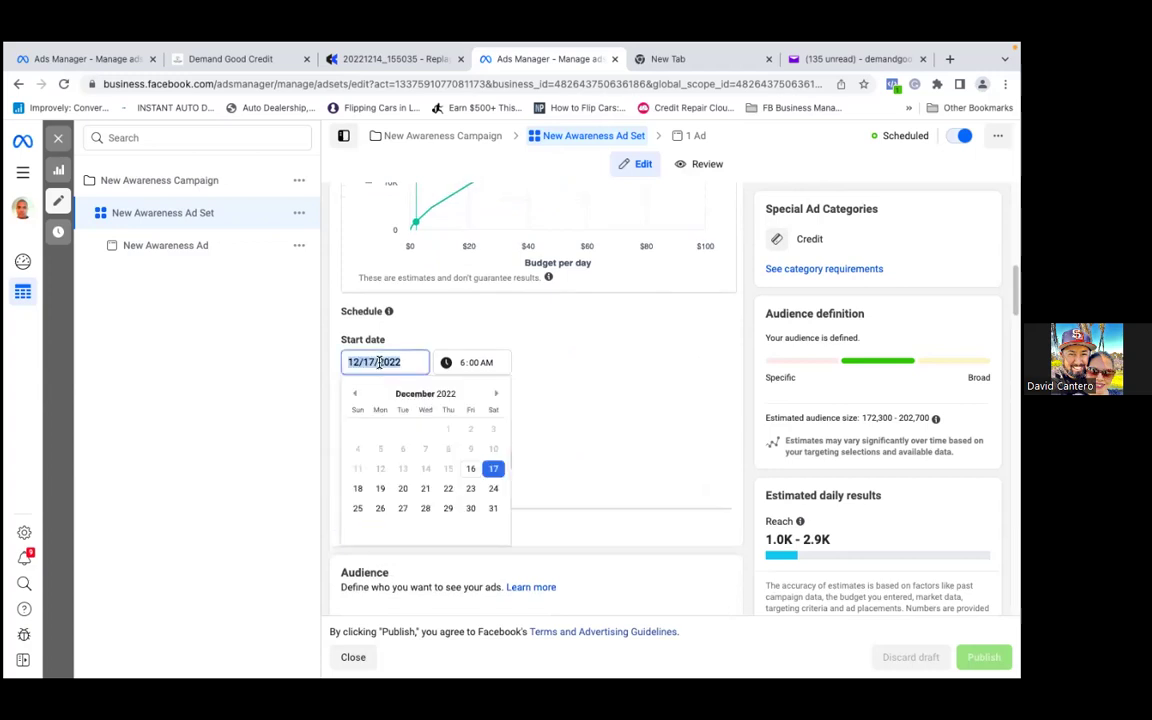
{"action": "left_click", "coordinate": [380, 489]}
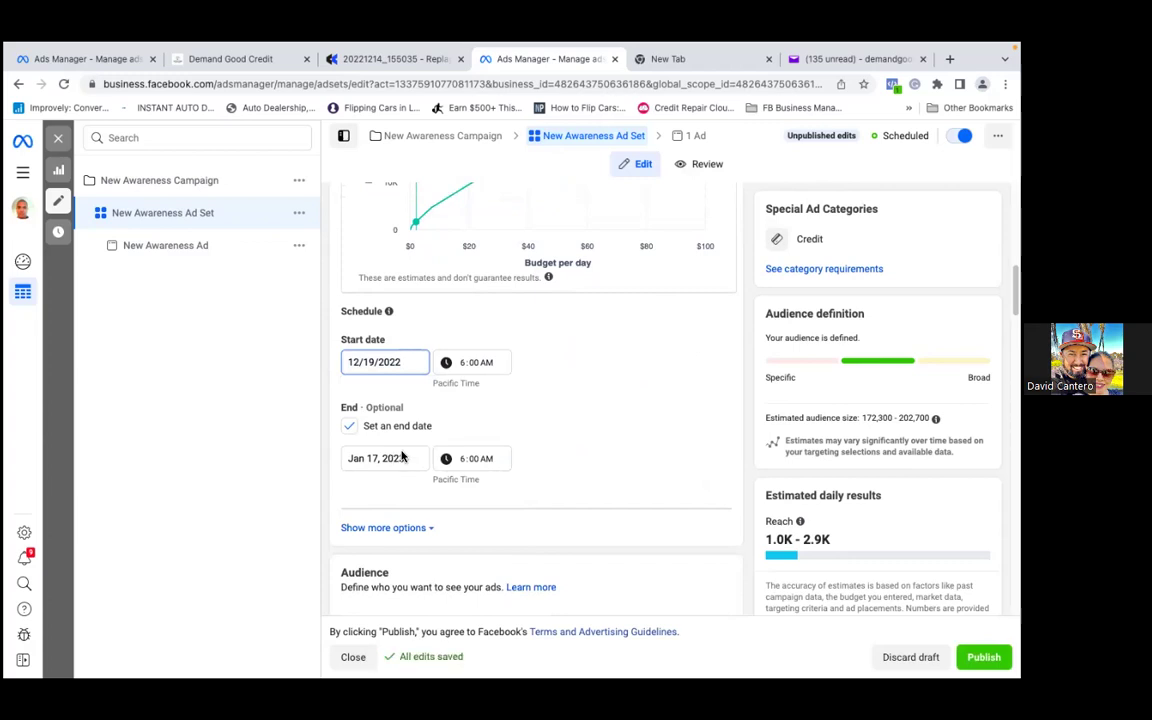
Set the ad set's end date to January 19, 2023 and publish the schedule changes.
{"action": "left_click", "coordinate": [390, 456]}
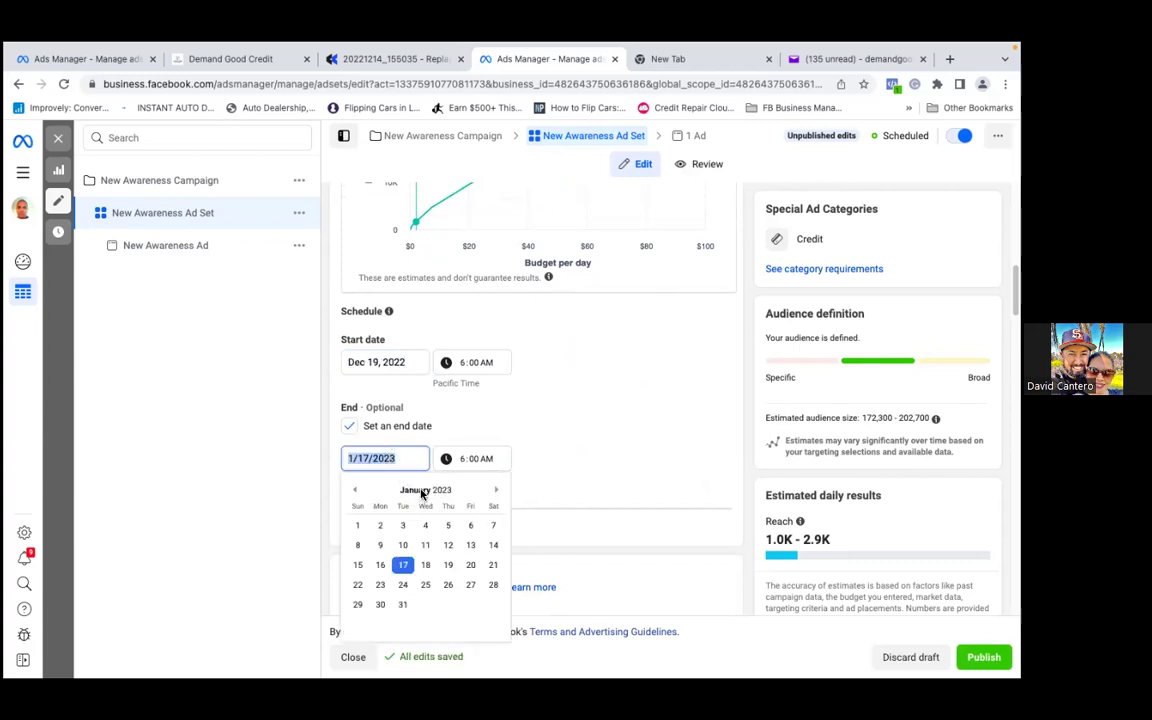
{"action": "left_click", "coordinate": [447, 565]}
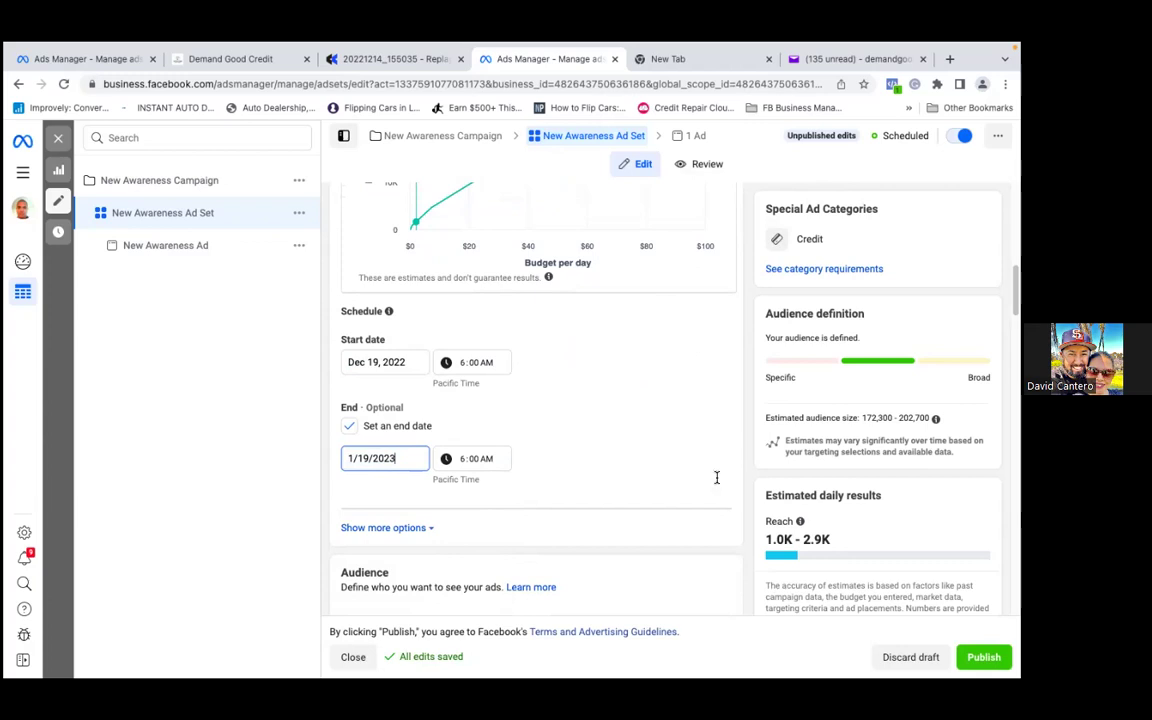
{"action": "key", "text": "Return"}
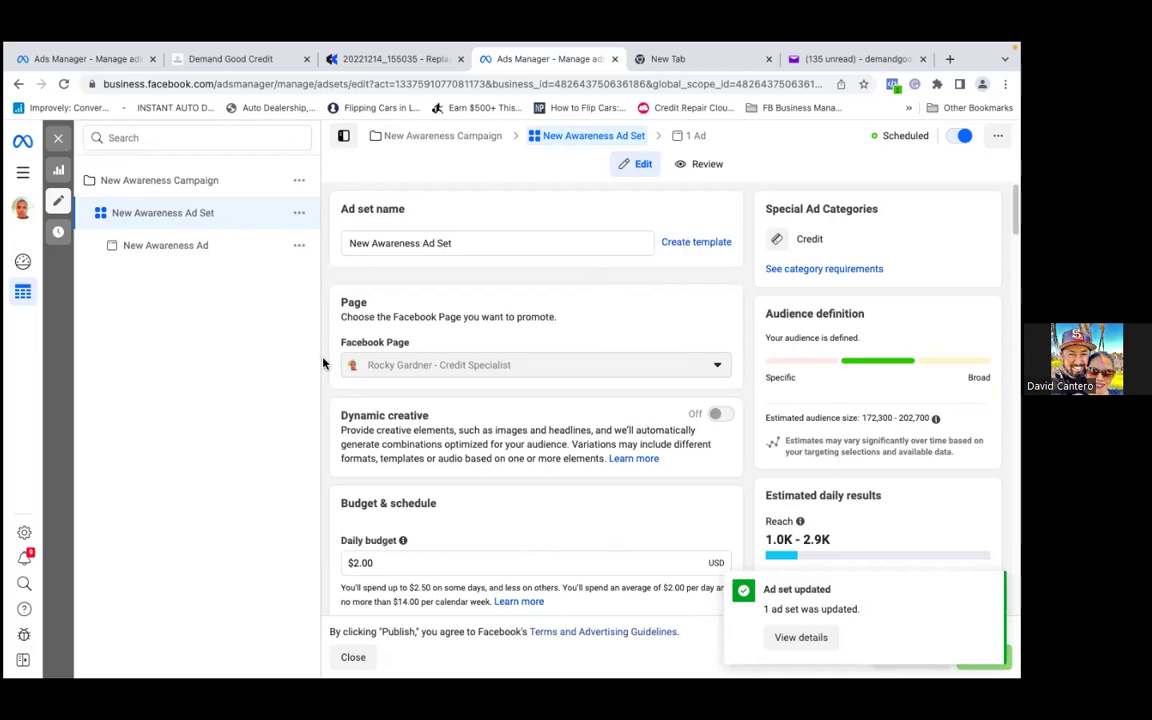
Close the ad set editor and show the full campaign list with the campaign and ad set selections cleared.
{"action": "left_click", "coordinate": [60, 141]}
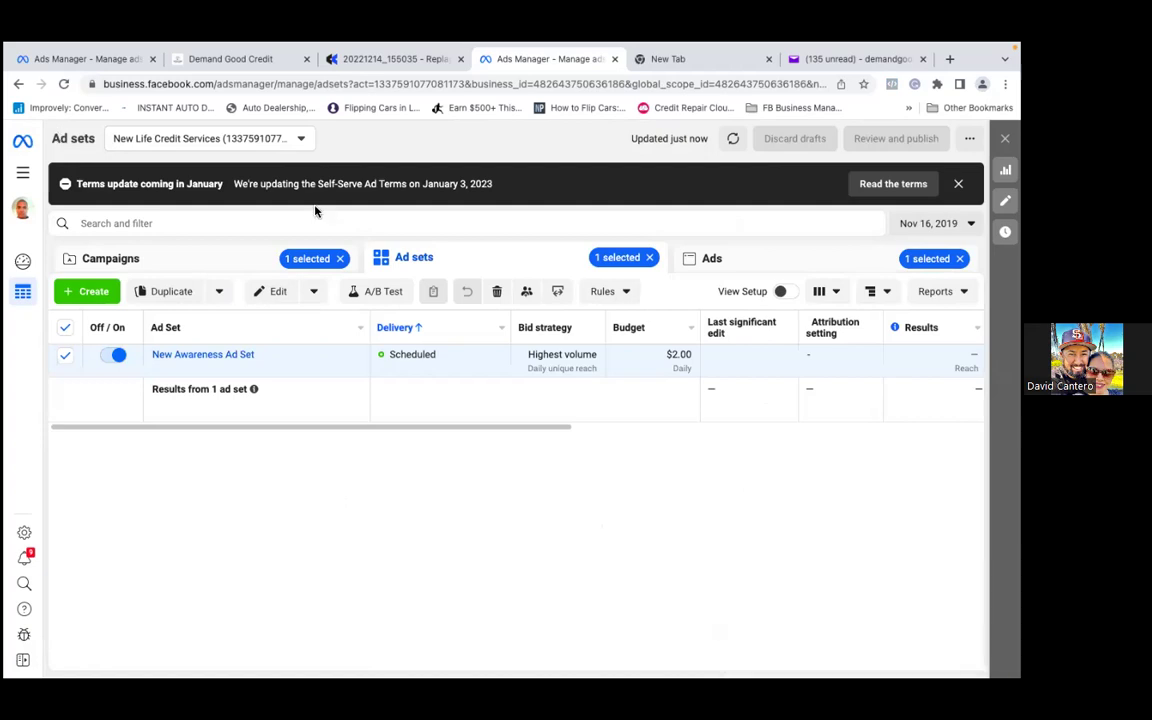
{"action": "left_click", "coordinate": [328, 262]}
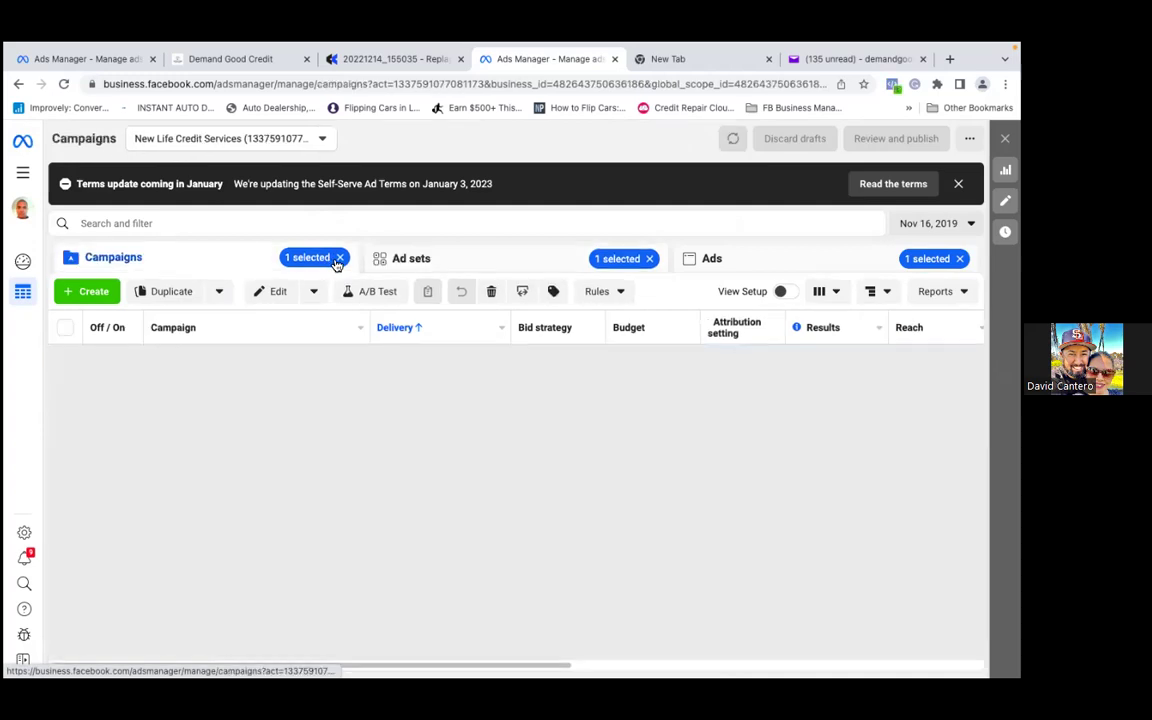
{"action": "left_click", "coordinate": [339, 259]}
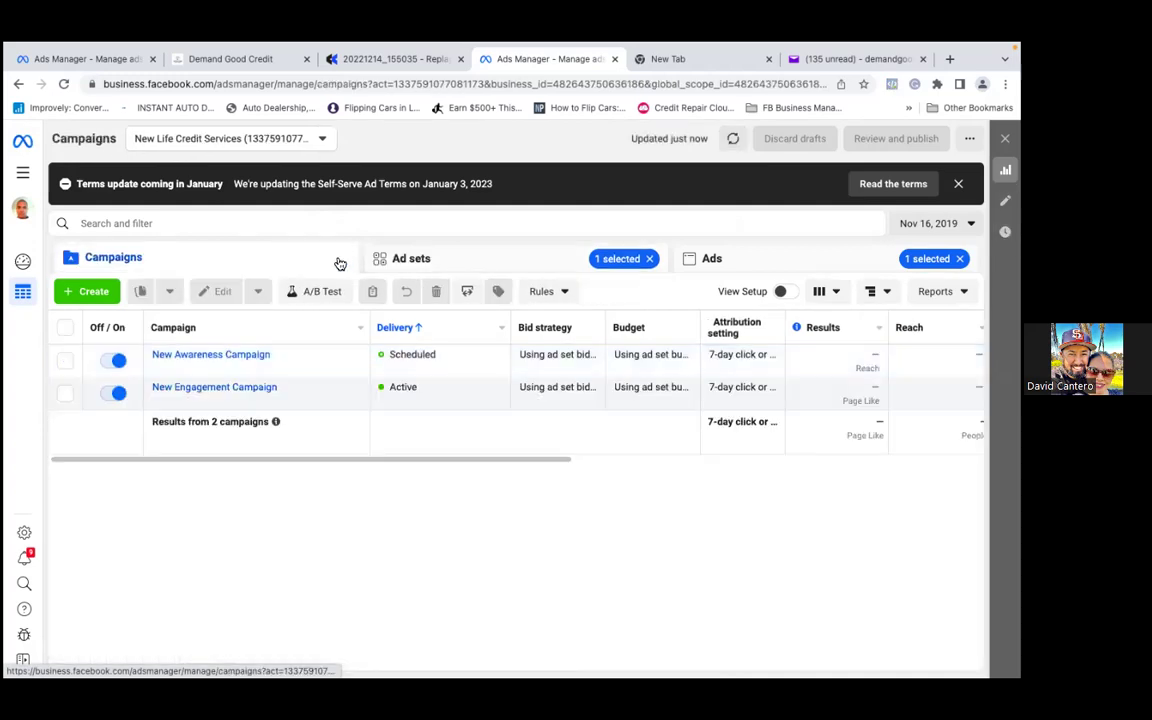
{"action": "left_click", "coordinate": [649, 259]}
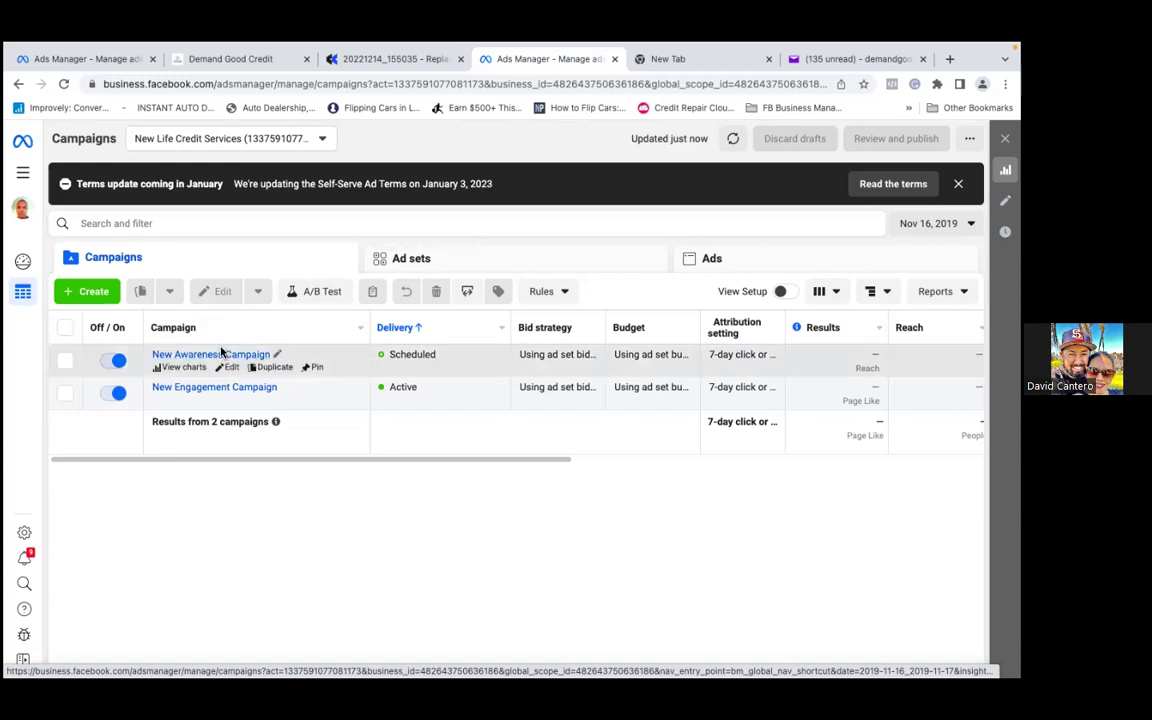
Rename the New Awareness Campaign as "Introduction of Myself Video (Awareness)" and publish the new name.
{"action": "left_click", "coordinate": [276, 357]}
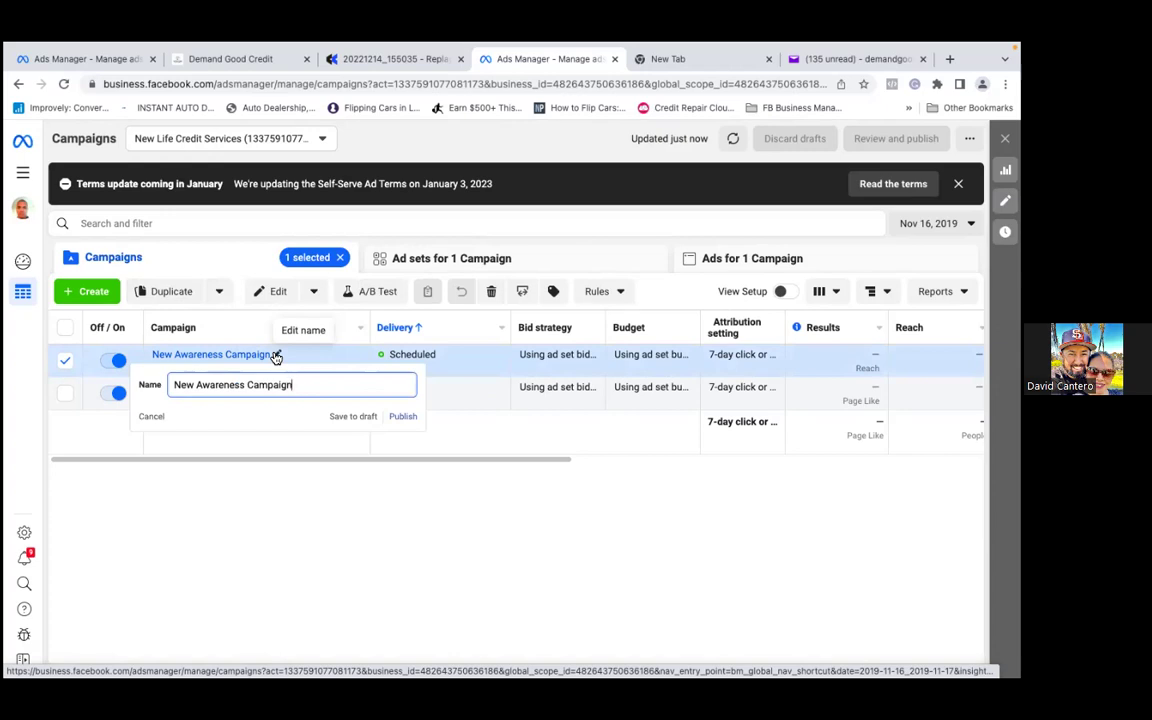
{"action": "type", "text": "Intro"}
{"action": "key", "text": "BackSpace"}
{"action": "key", "text": "BackSpace"}
{"action": "key", "text": "BackSpace"}
{"action": "key", "text": "BackSpace"}
{"action": "key", "text": "BackSpace"}
{"action": "key", "text": "BackSpace"}
{"action": "key", "text": "BackSpace"}
{"action": "key", "text": "BackSpace"}
{"action": "key", "text": "BackSpace"}
{"action": "key", "text": "BackSpace"}
{"action": "key", "text": "BackSpace"}
{"action": "key", "text": "BackSpace"}
{"action": "key", "text": "BackSpace"}
{"action": "key", "text": "BackSpace"}
{"action": "key", "text": "BackSpace"}
{"action": "key", "text": "BackSpace"}
{"action": "key", "text": "BackSpace"}
{"action": "key", "text": "BackSpace"}
{"action": "key", "text": "BackSpace"}
{"action": "key", "text": "BackSpace"}
{"action": "key", "text": "BackSpace"}
{"action": "key", "text": "BackSpace"}
{"action": "type", "text": "I"}
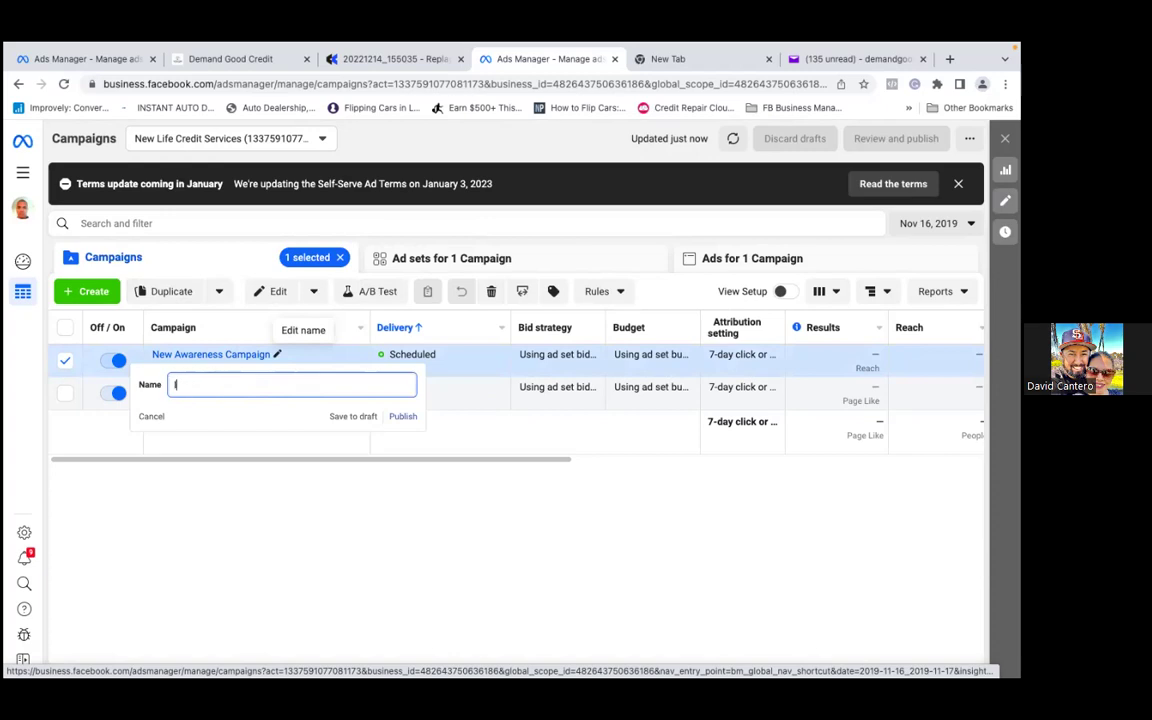
{"action": "type", "text": "ntroduction Myself Video"}
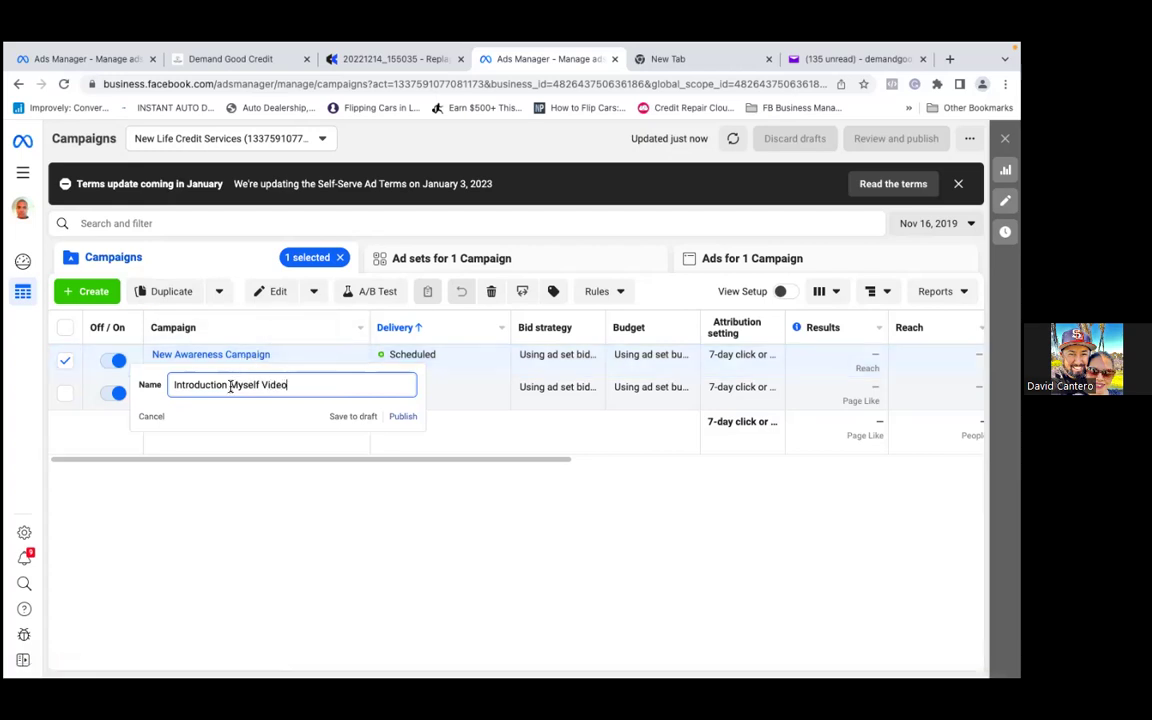
{"action": "type", "text": "of"}
{"action": "type", "text": "(Aware"}
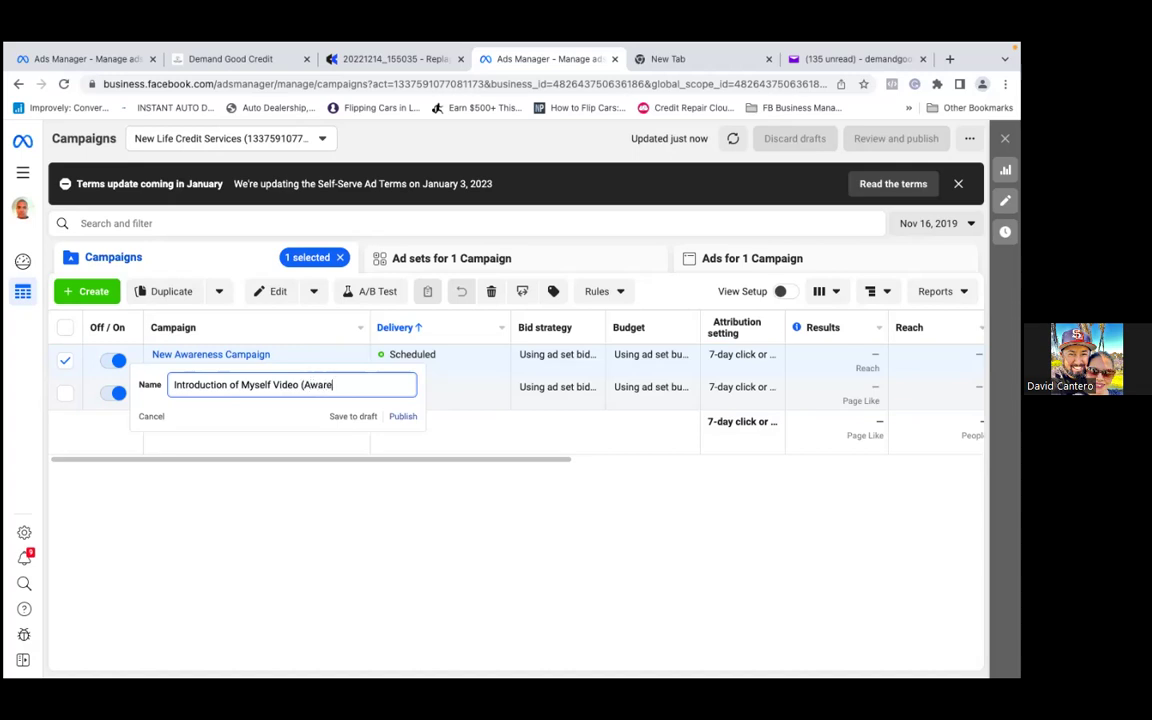
{"action": "type", "text": "ness)"}
{"action": "left_click", "coordinate": [271, 477]}
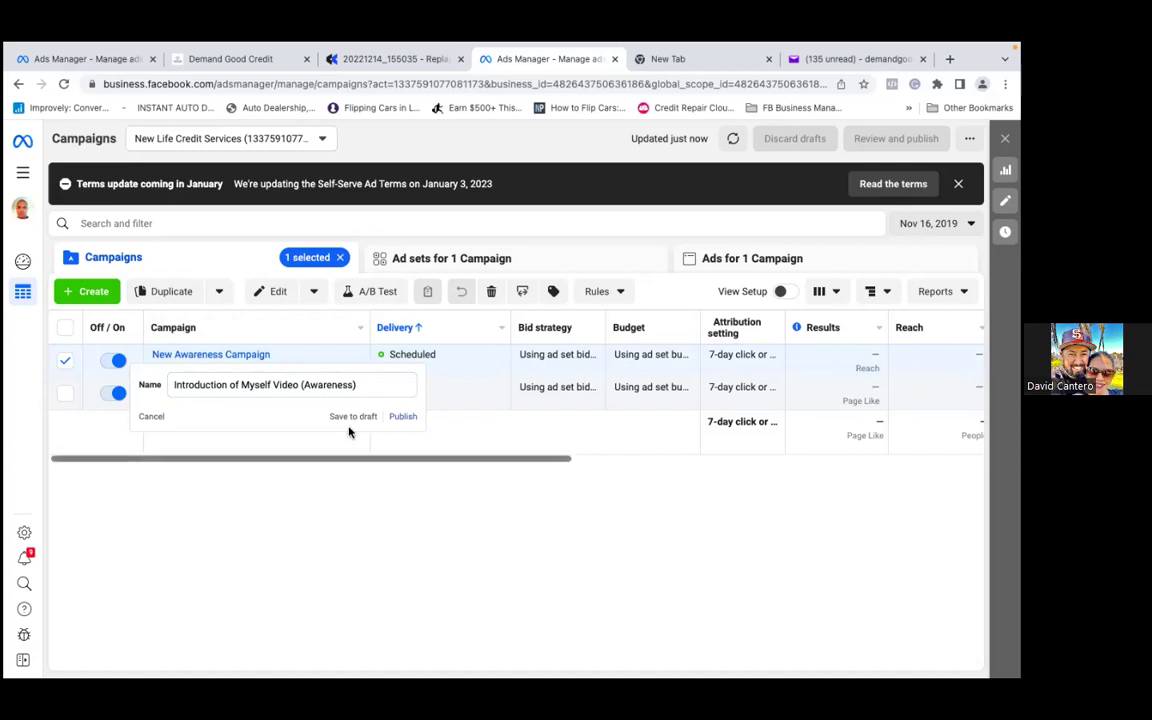
{"action": "left_click", "coordinate": [403, 416]}
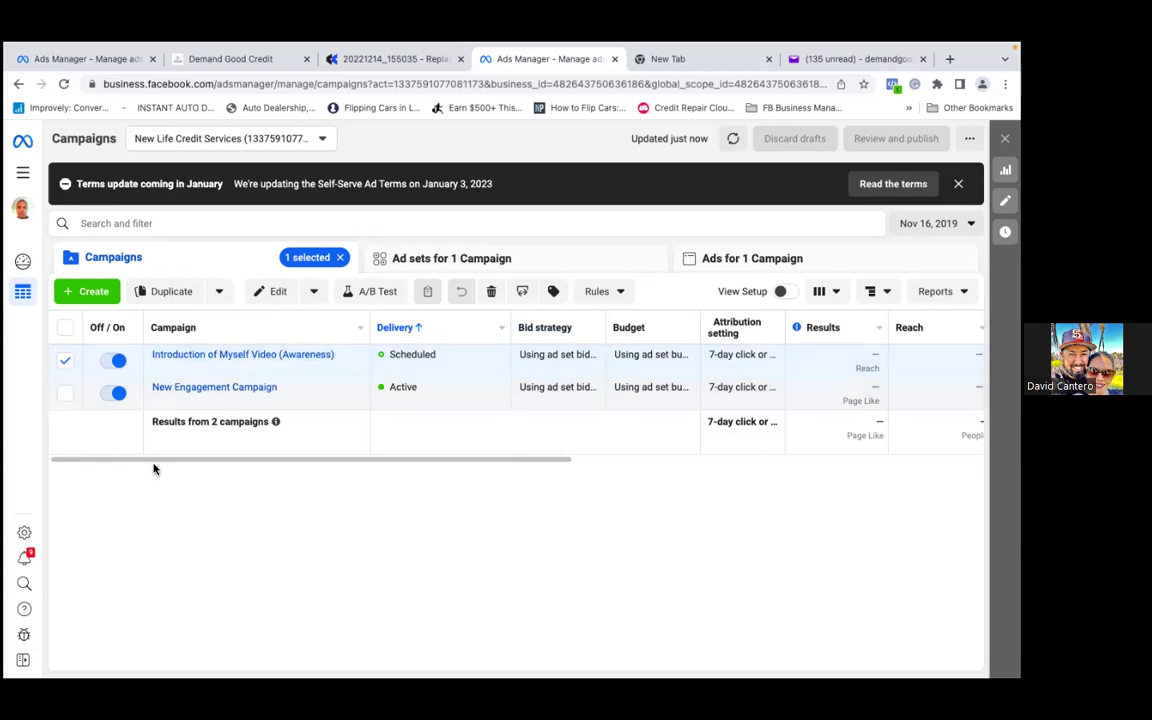
Reselect the Dec 15, 2022 introduction video post as the New Awareness Ad's creative, publish the edit and close the editor.
{"action": "left_click", "coordinate": [741, 260]}
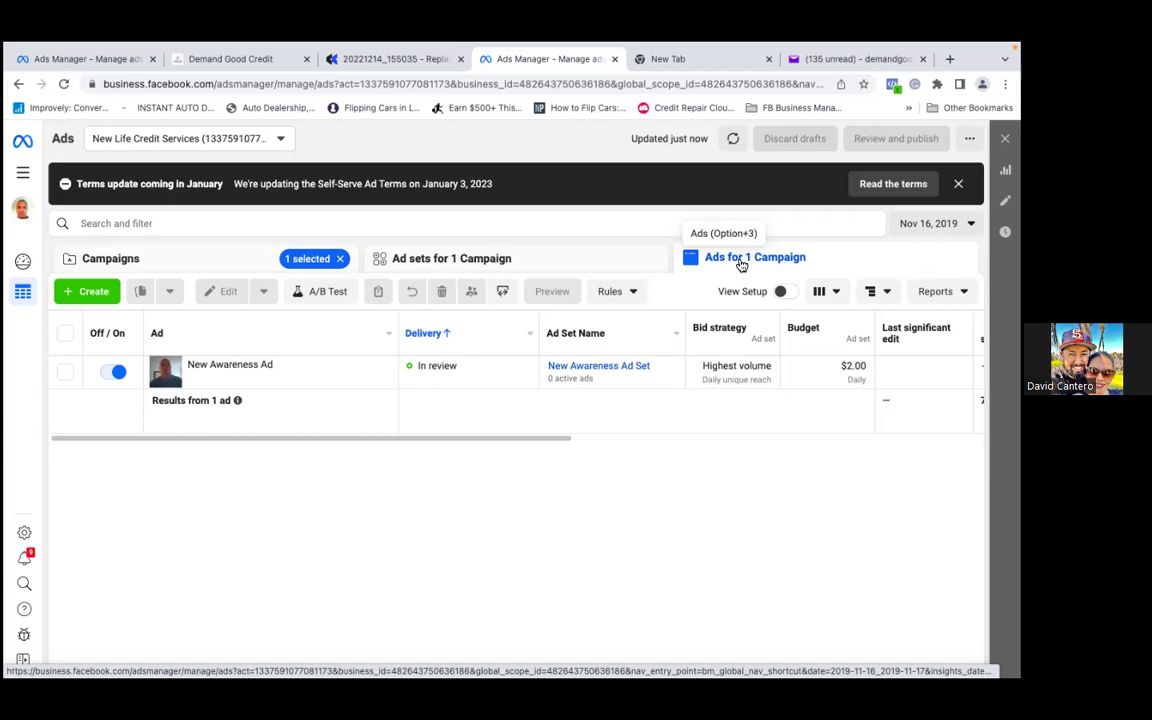
{"action": "left_click", "coordinate": [66, 373]}
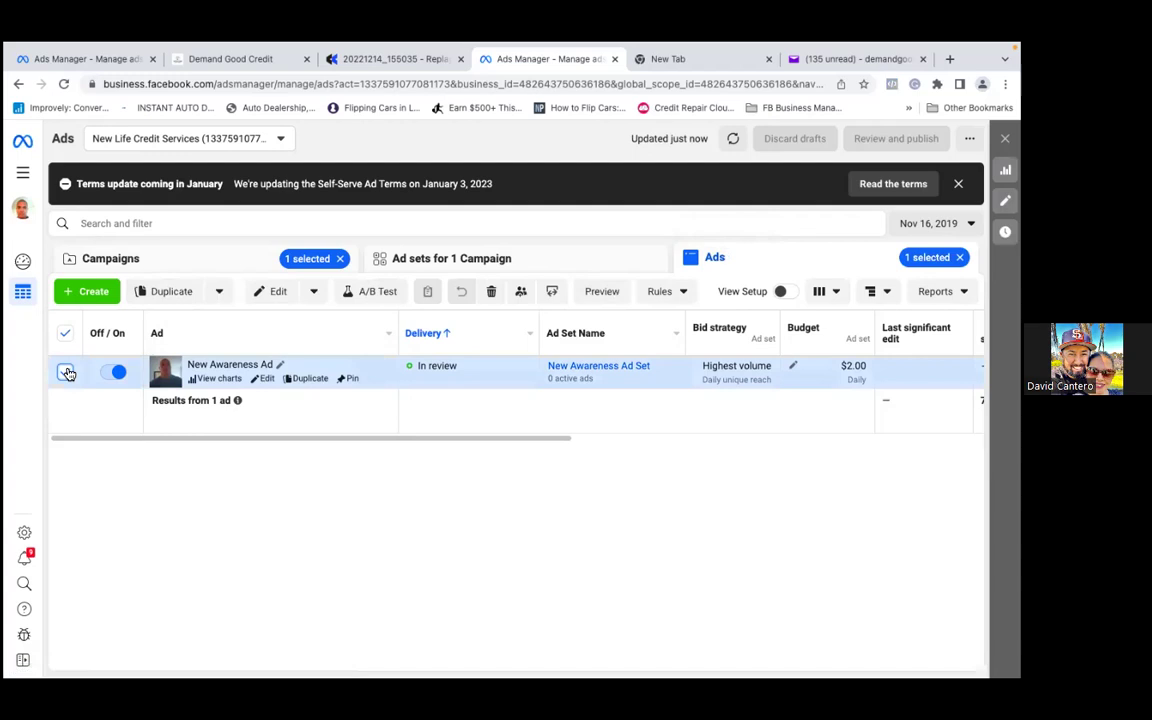
{"action": "left_click", "coordinate": [267, 381]}
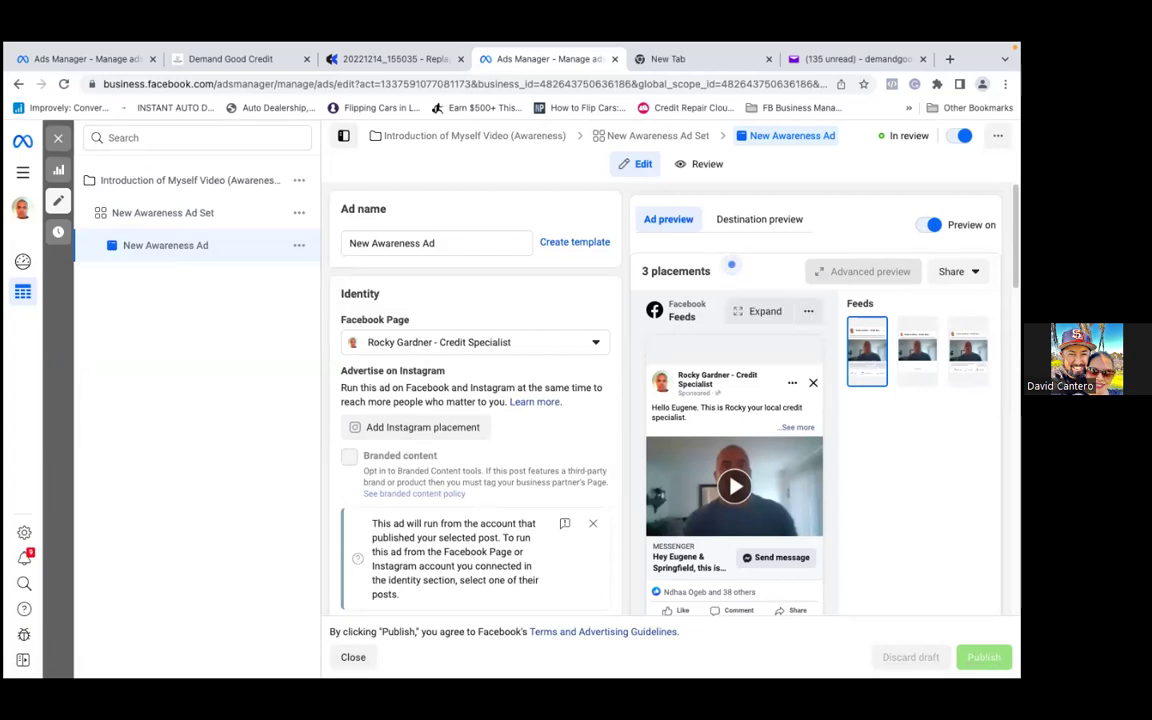
{"action": "scroll", "coordinate": [475, 400], "scroll_direction": "down", "scroll_amount": 2}
{"action": "scroll", "coordinate": [475, 400], "scroll_direction": "down", "scroll_amount": 6}
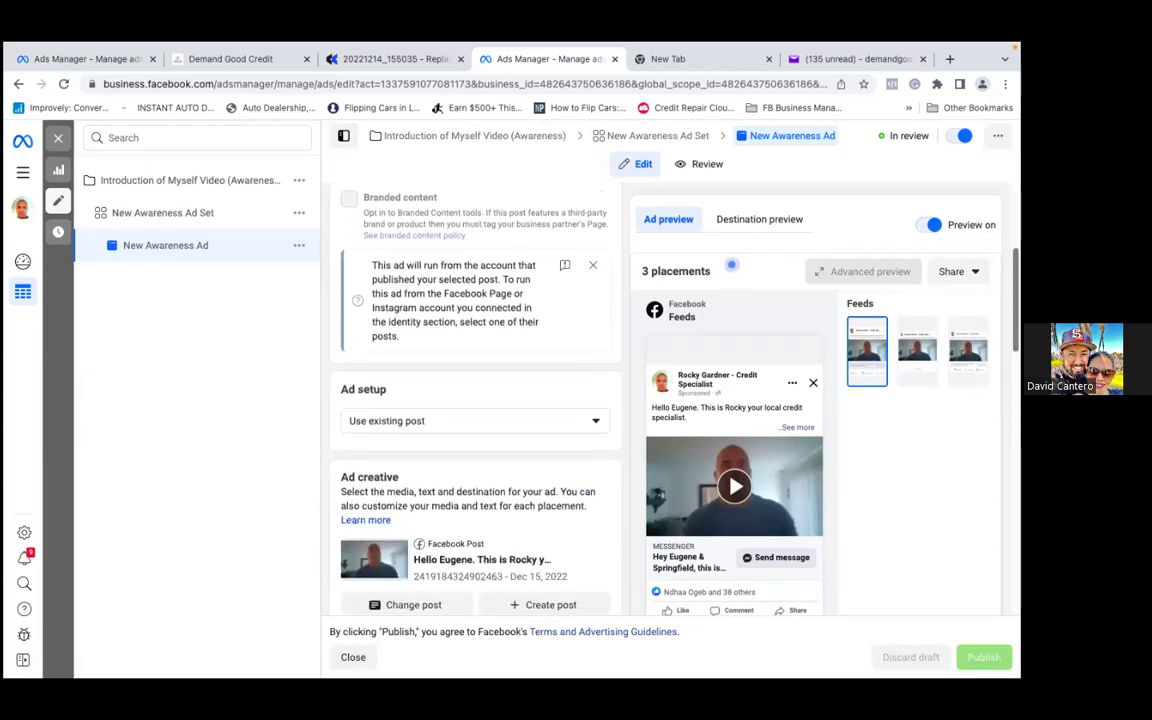
{"action": "scroll", "coordinate": [475, 400], "scroll_direction": "down", "scroll_amount": 1}
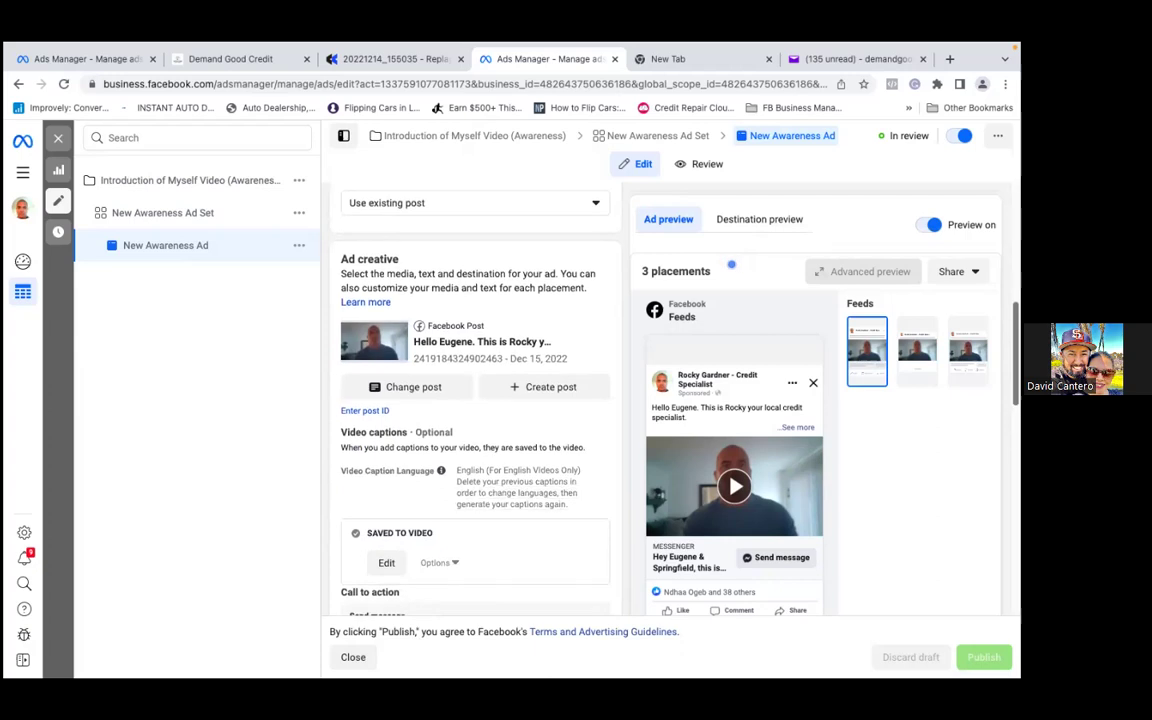
{"action": "scroll", "coordinate": [475, 400], "scroll_direction": "up", "scroll_amount": 1}
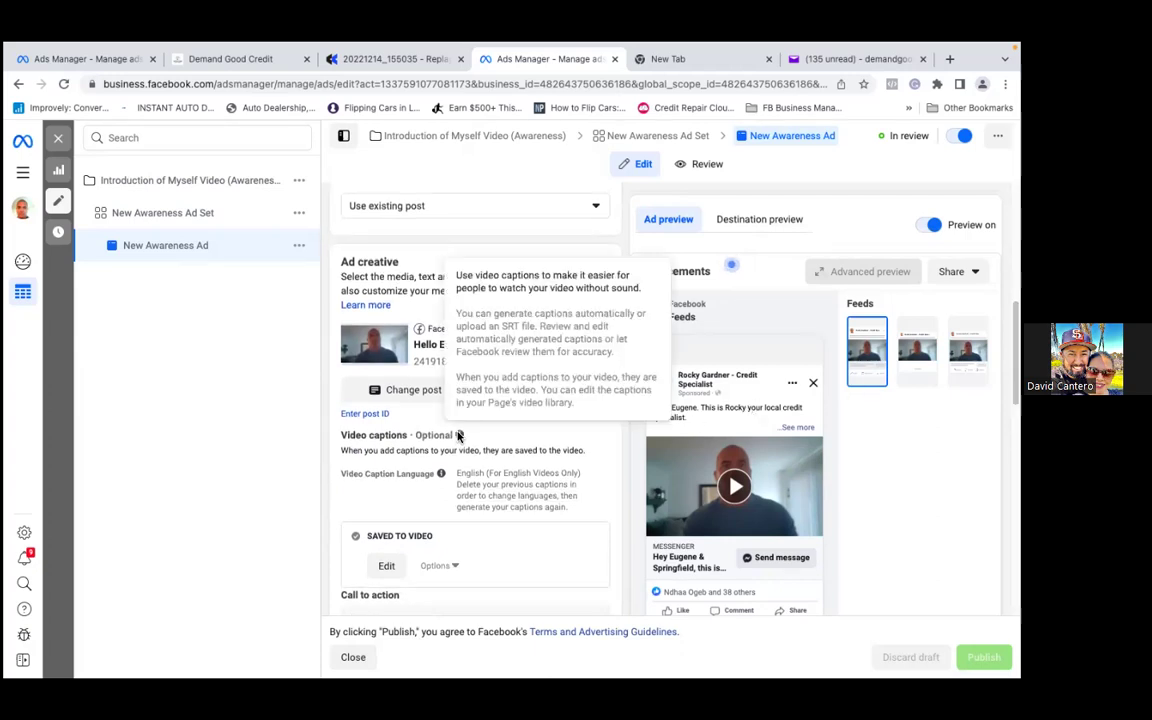
{"action": "left_click", "coordinate": [423, 399]}
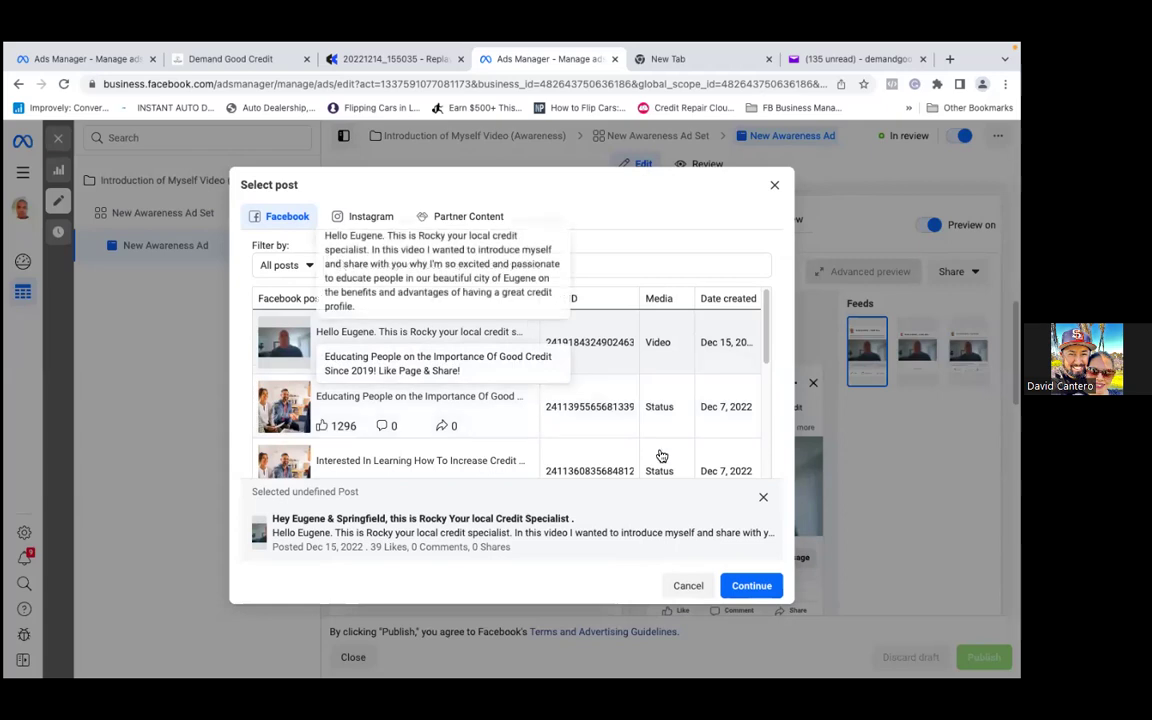
{"action": "left_click", "coordinate": [749, 587]}
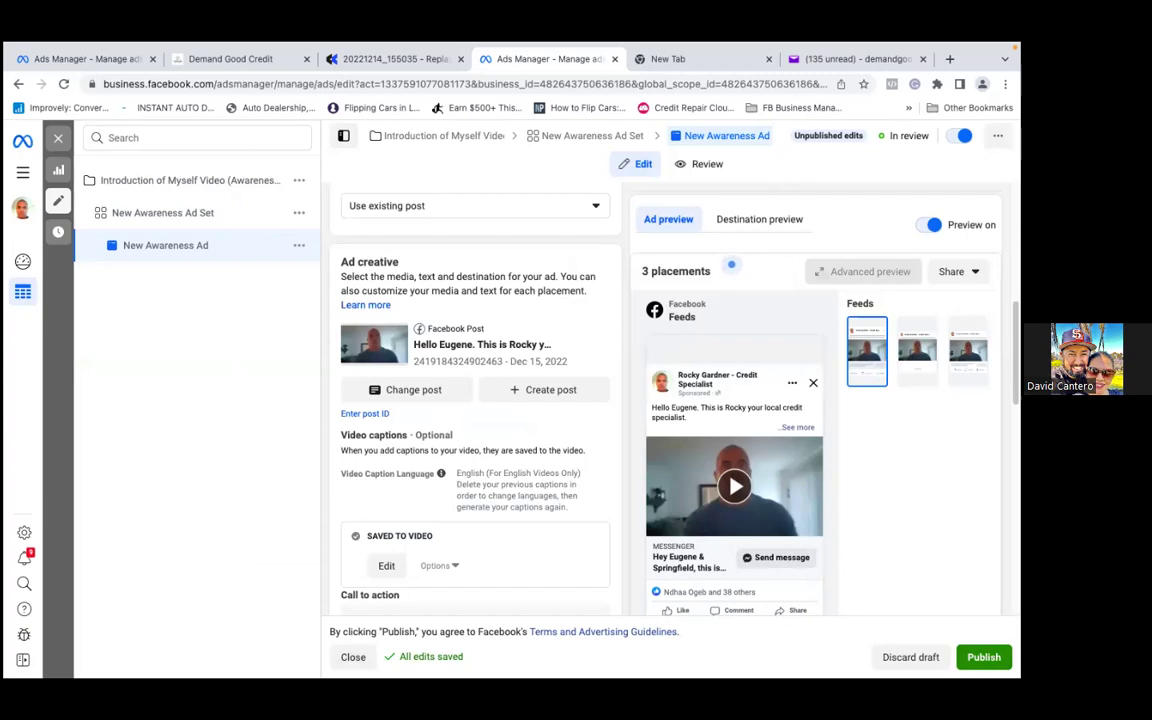
{"action": "left_click", "coordinate": [983, 657]}
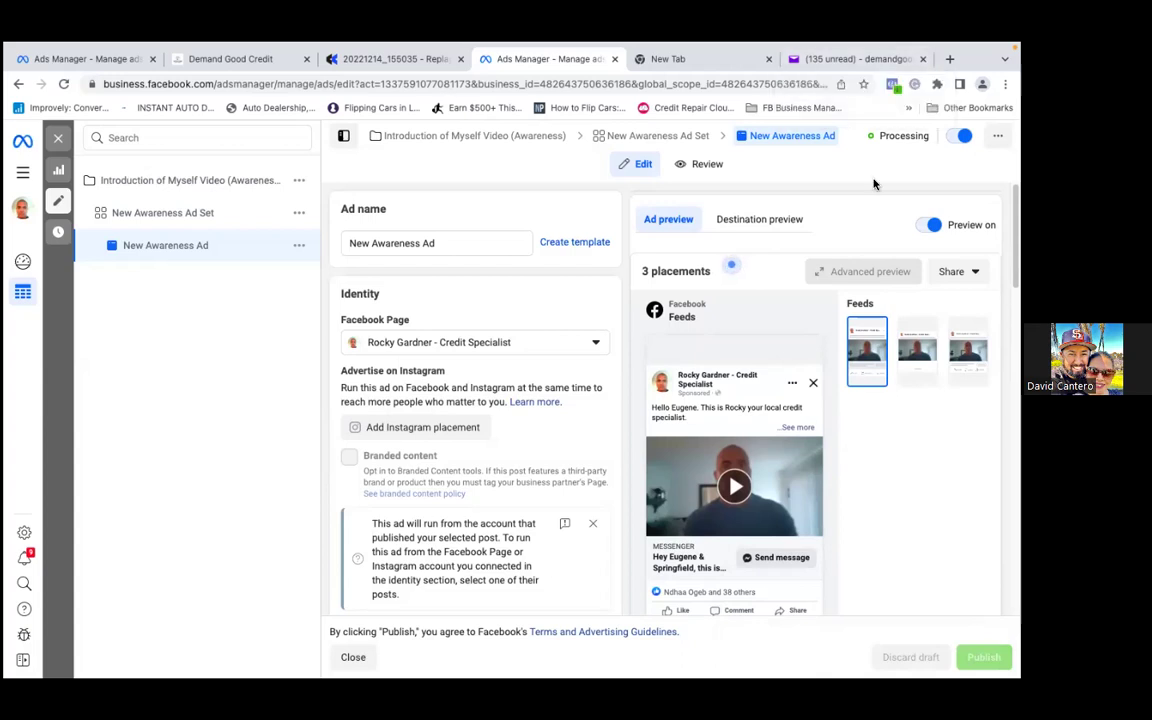
{"action": "left_click", "coordinate": [58, 139]}
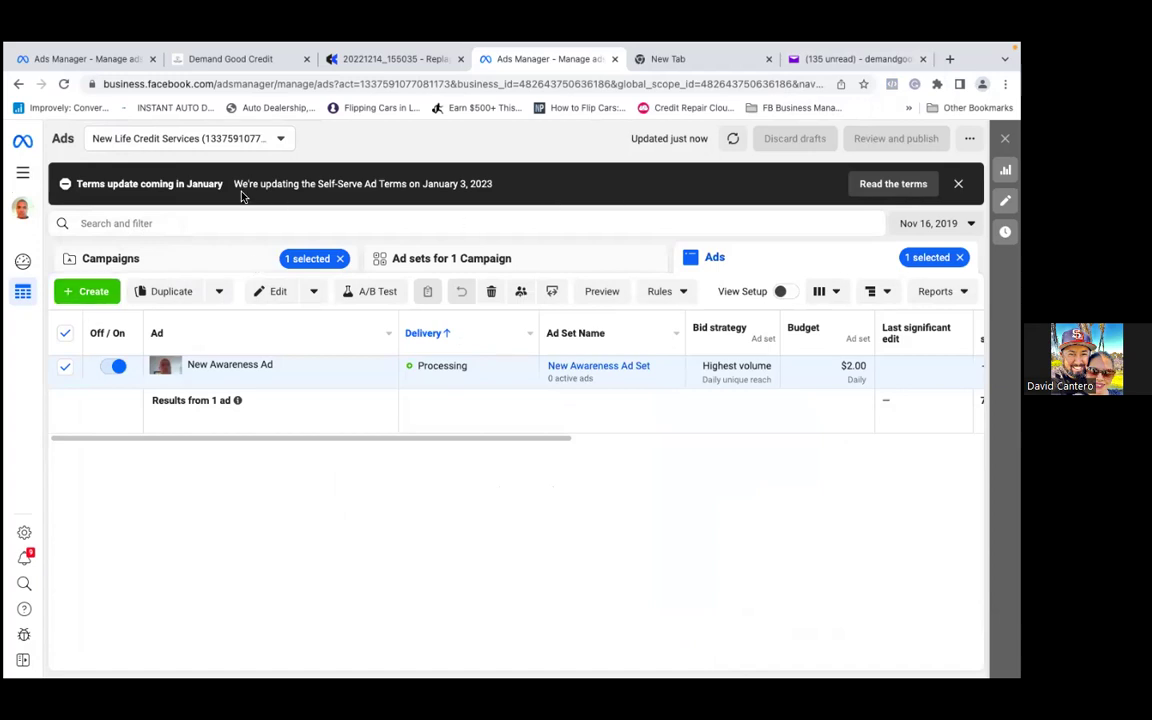
Go to the ad account's Custom Audiences page and start a new Custom Audience with Video as its source.
{"action": "left_click", "coordinate": [22, 172]}
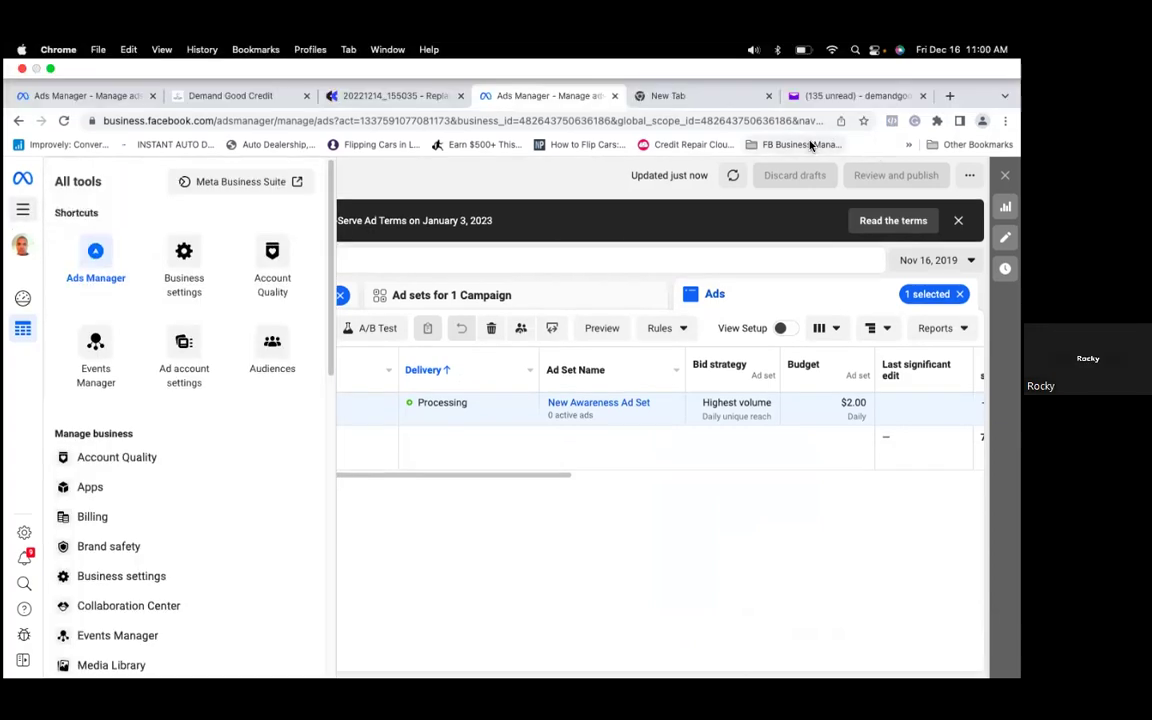
{"action": "left_click", "coordinate": [792, 107]}
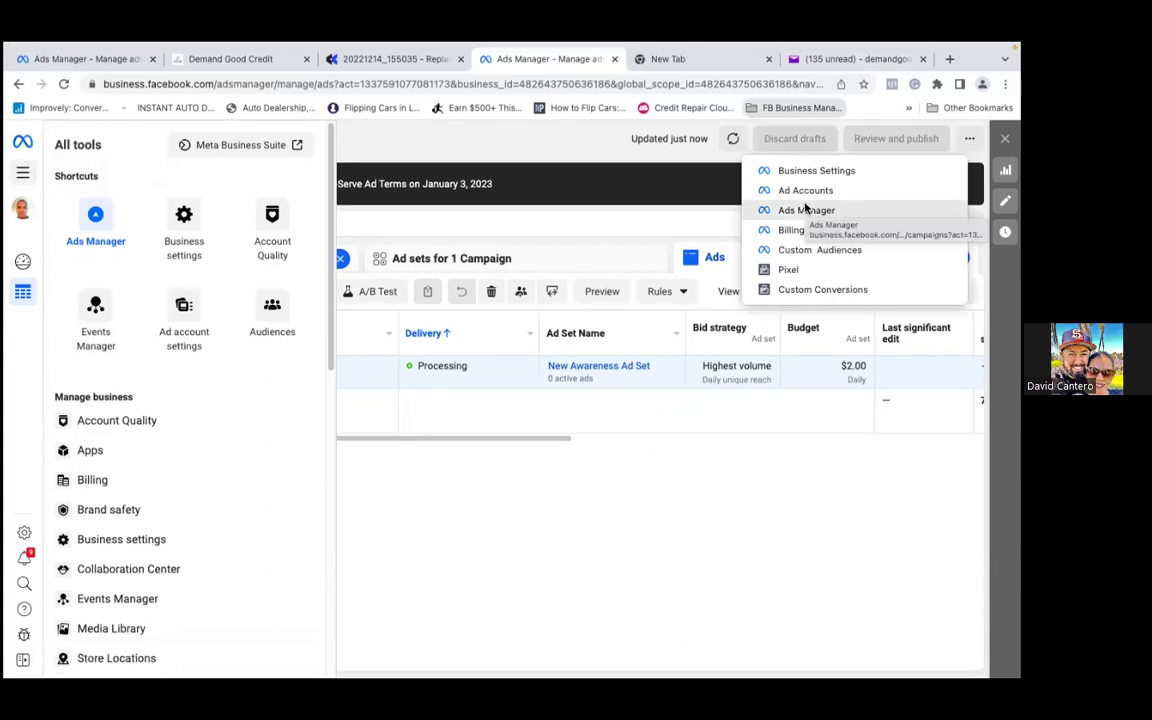
{"action": "left_click", "coordinate": [830, 251]}
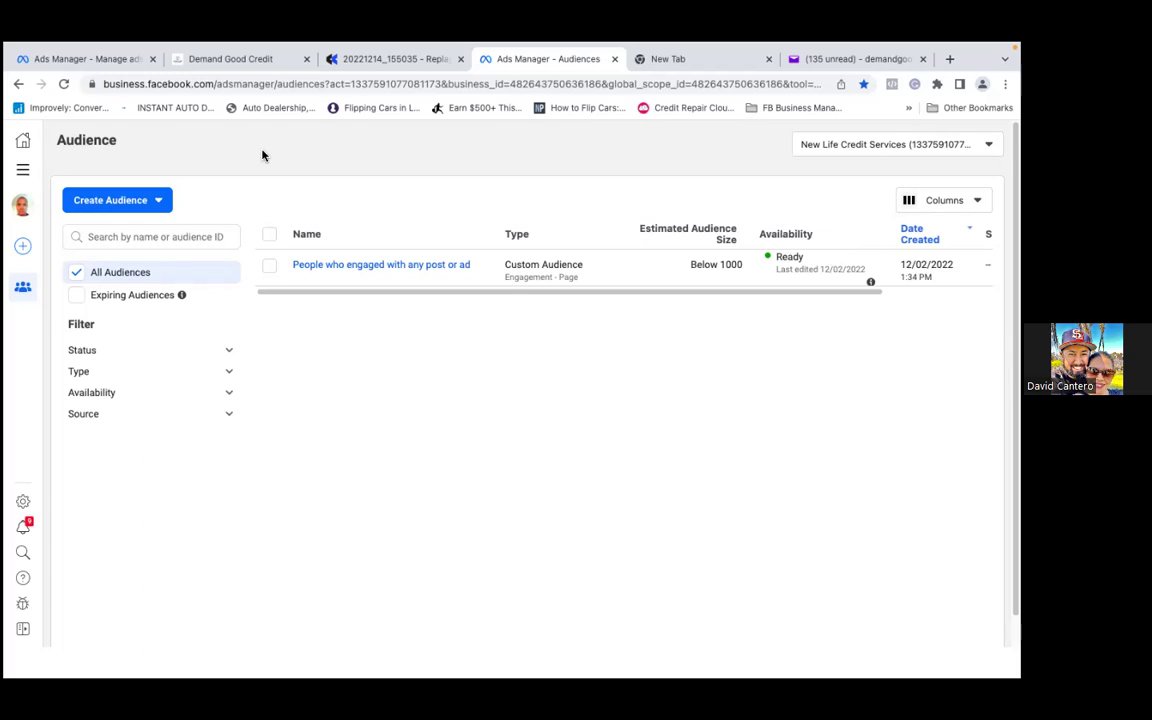
{"action": "left_click", "coordinate": [101, 203]}
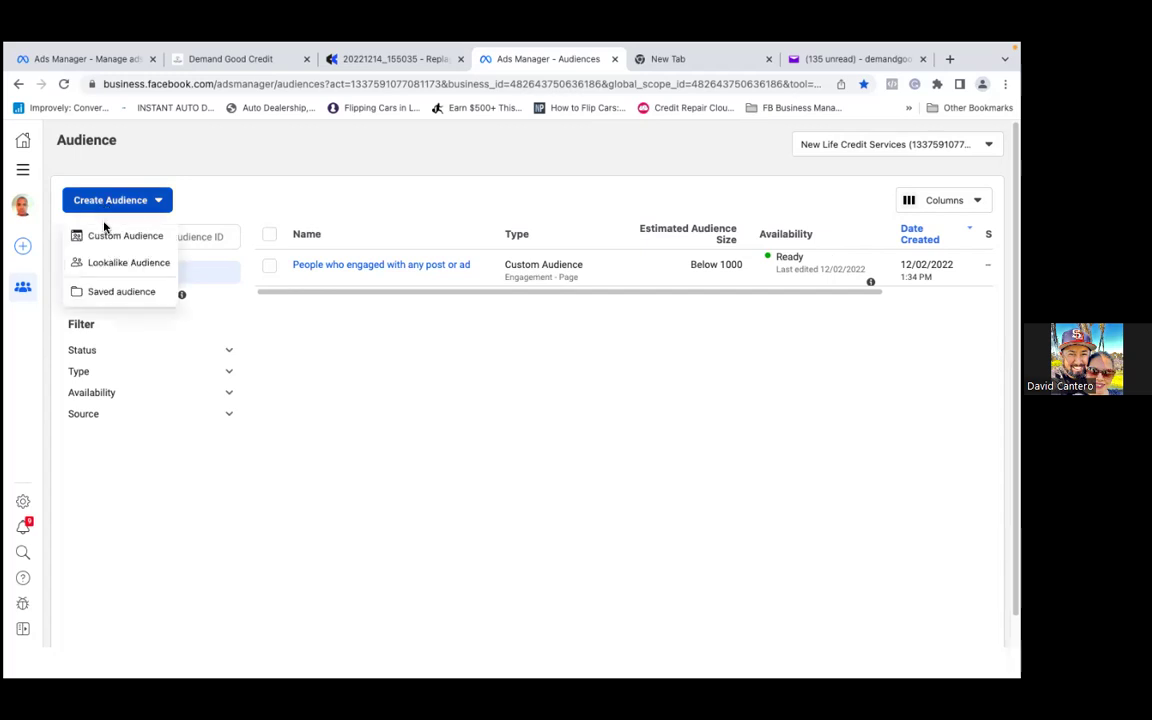
{"action": "left_click", "coordinate": [104, 236]}
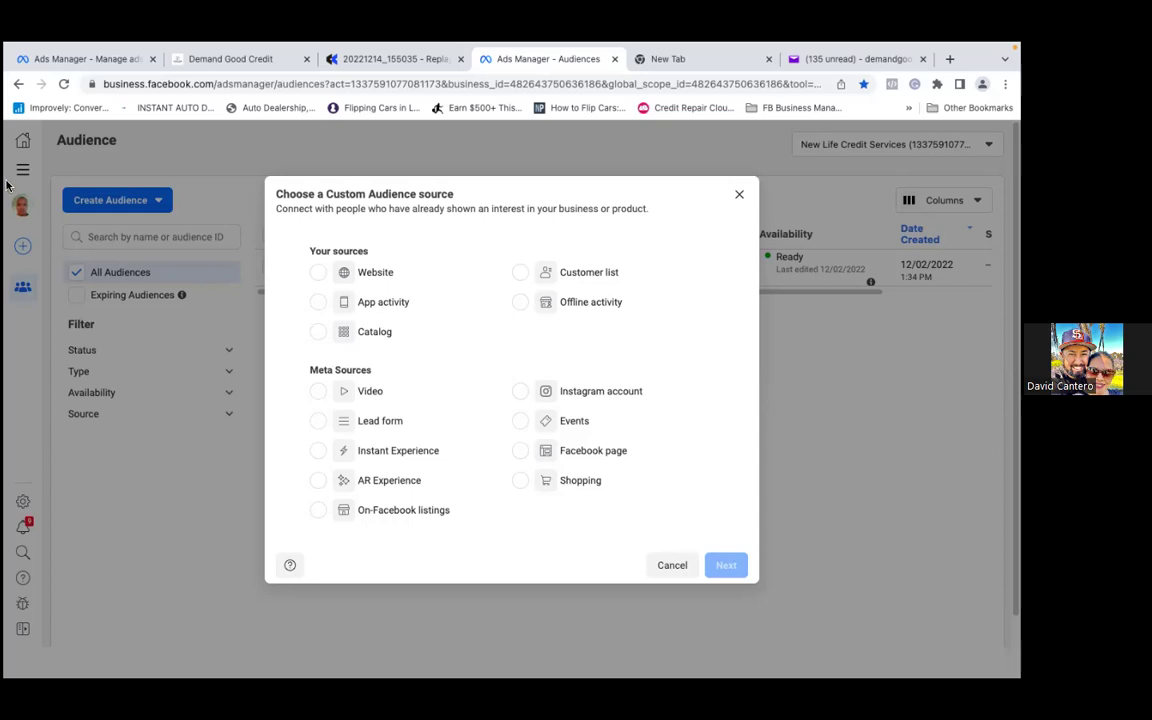
{"action": "left_click", "coordinate": [316, 272]}
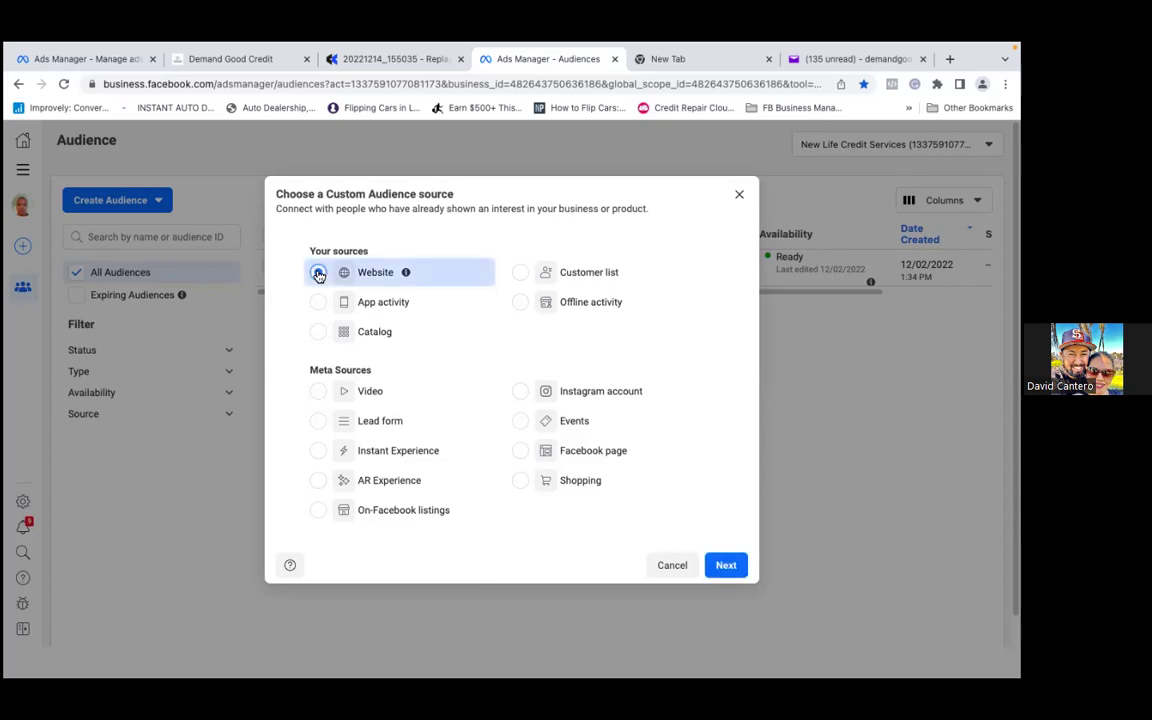
{"action": "left_click", "coordinate": [318, 391]}
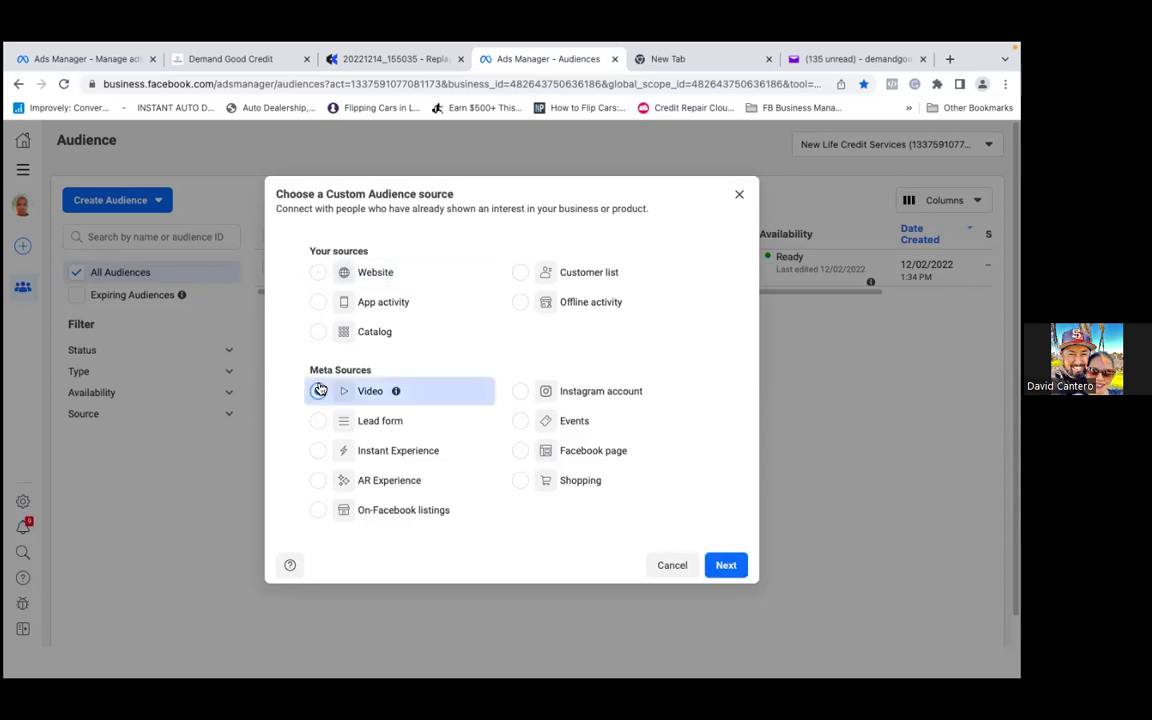
{"action": "left_click", "coordinate": [724, 566]}
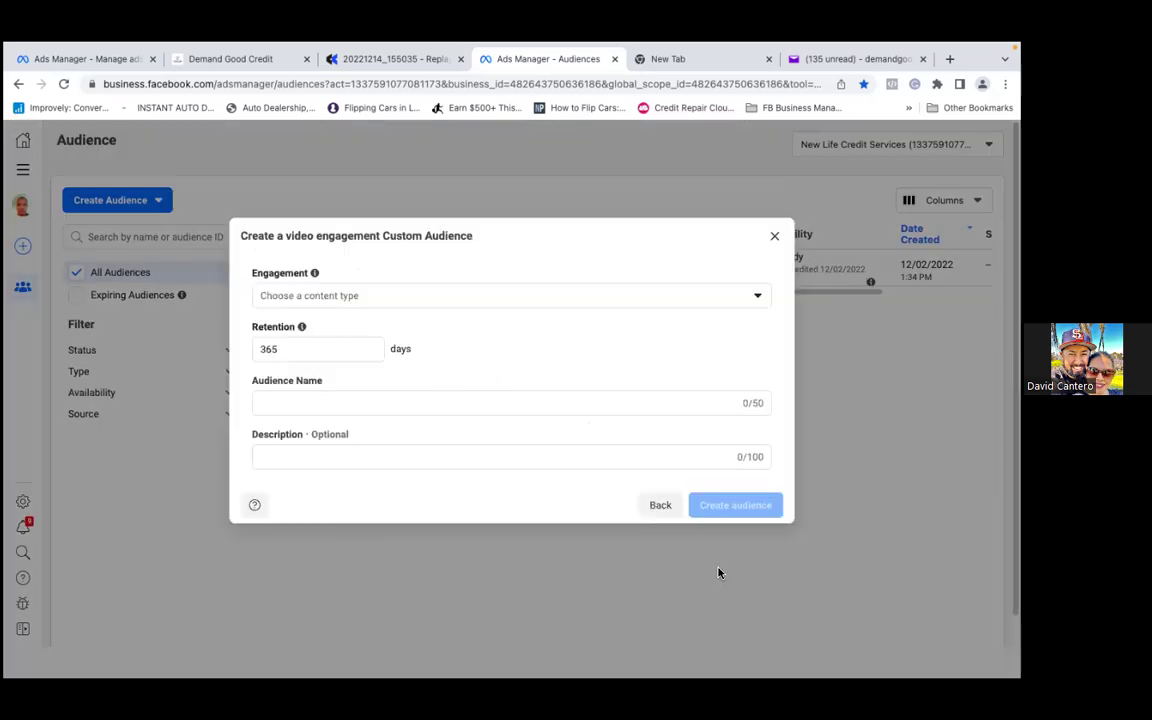
Set engagement to ThruPlay viewers (completed or at least 15 seconds) and select the "Hey Eugene & Springfield" video from the credit specialist's Facebook page.
{"action": "left_click", "coordinate": [760, 298]}
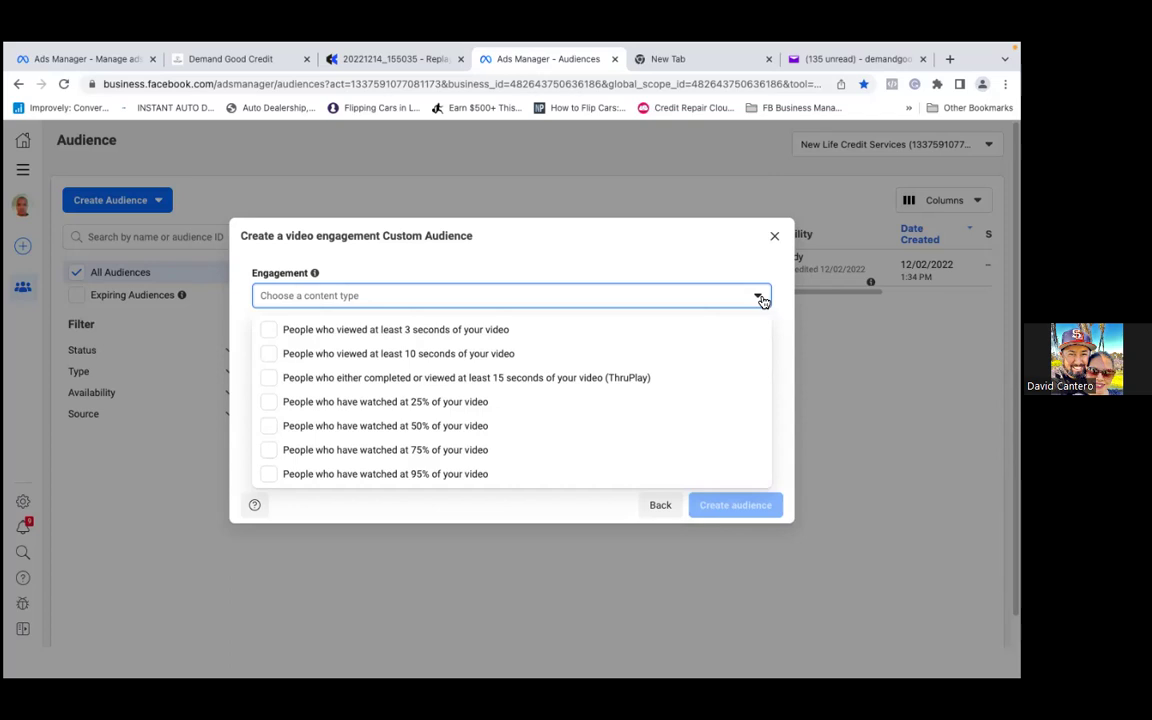
{"action": "left_click", "coordinate": [274, 381]}
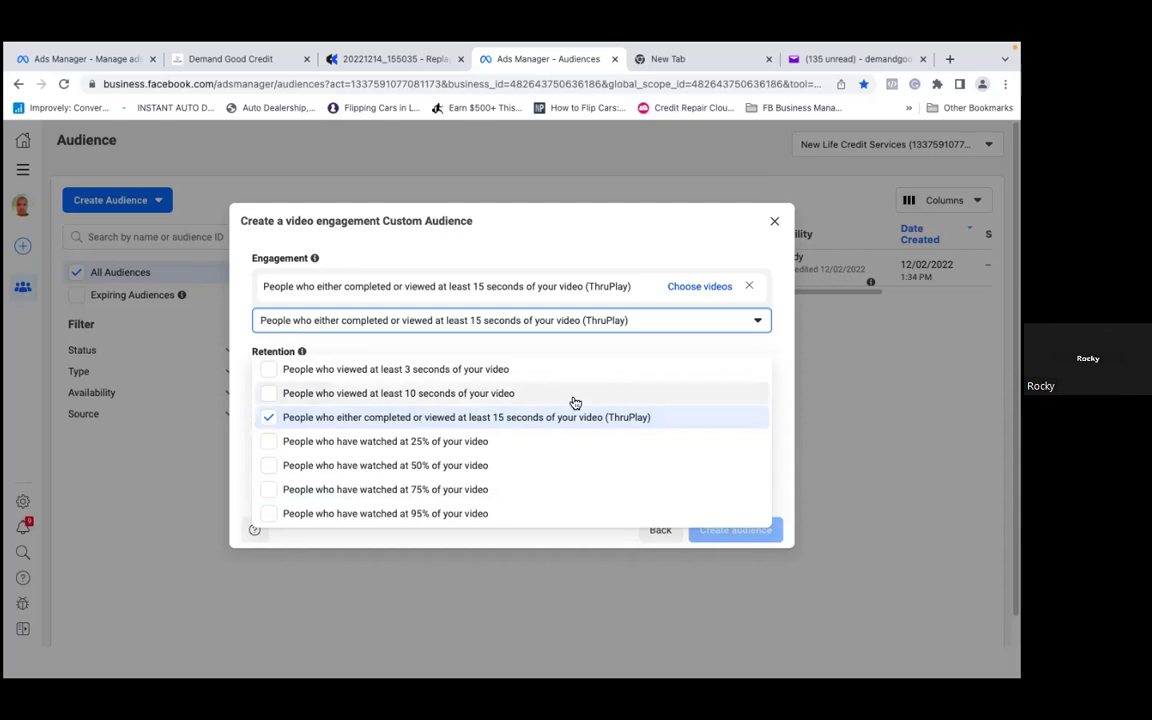
{"action": "left_click", "coordinate": [705, 289]}
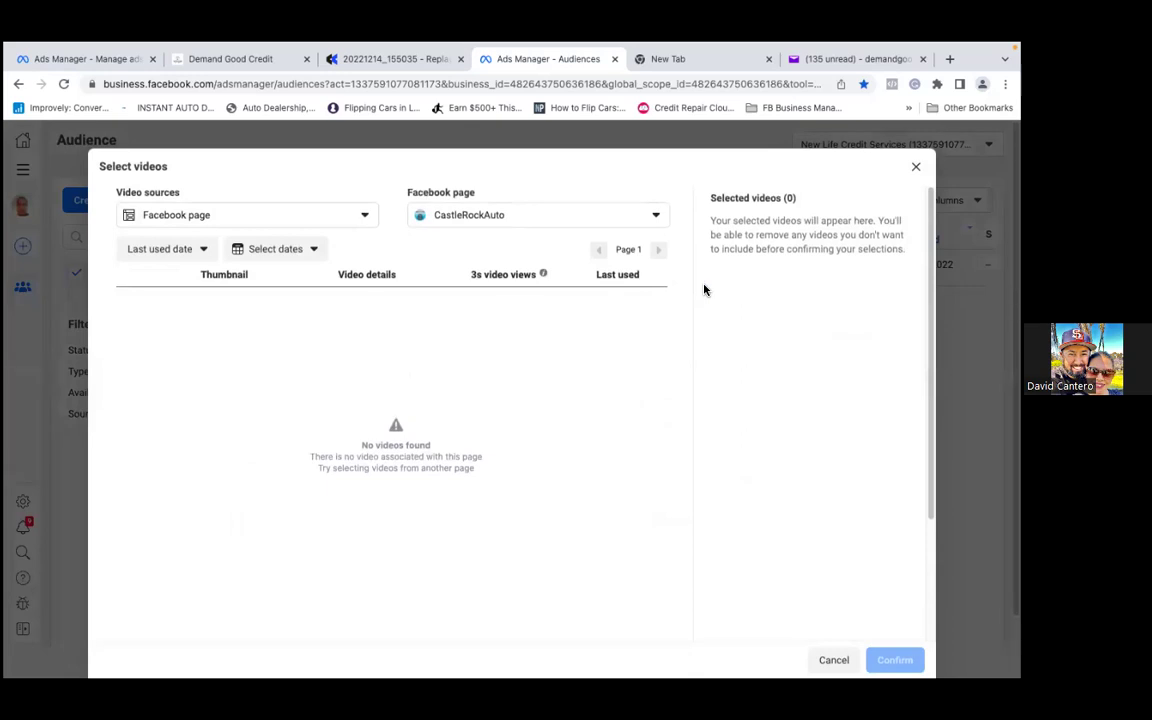
{"action": "left_click", "coordinate": [655, 217]}
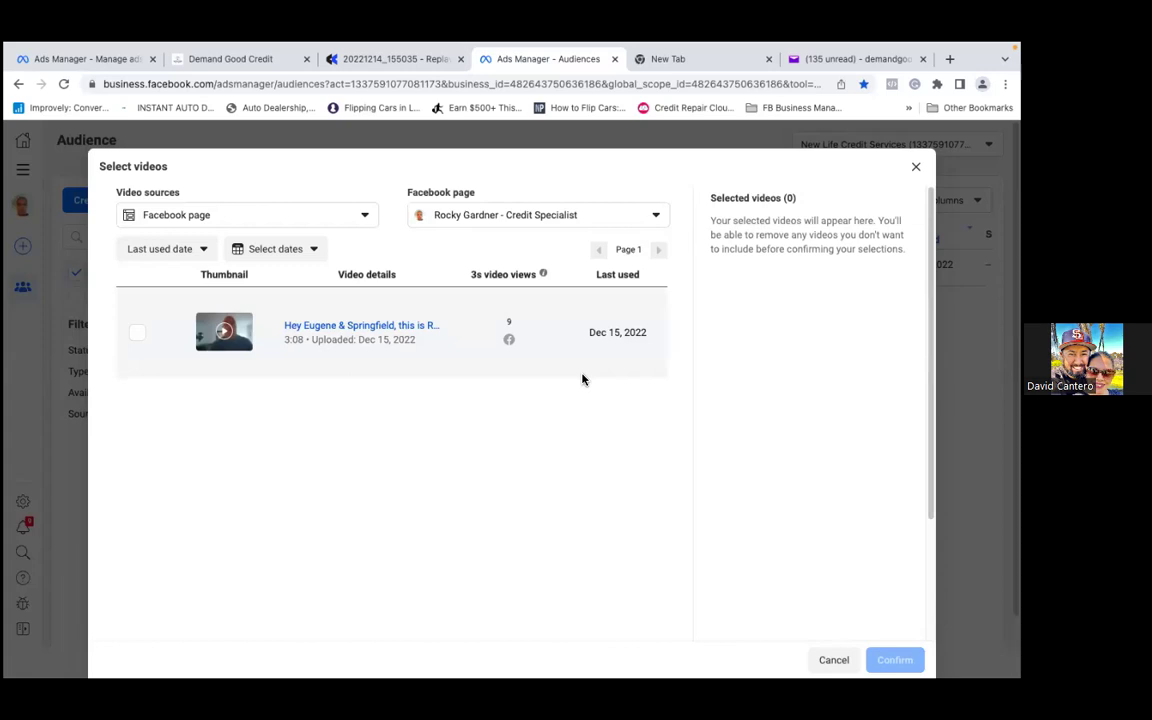
{"action": "left_click", "coordinate": [143, 336]}
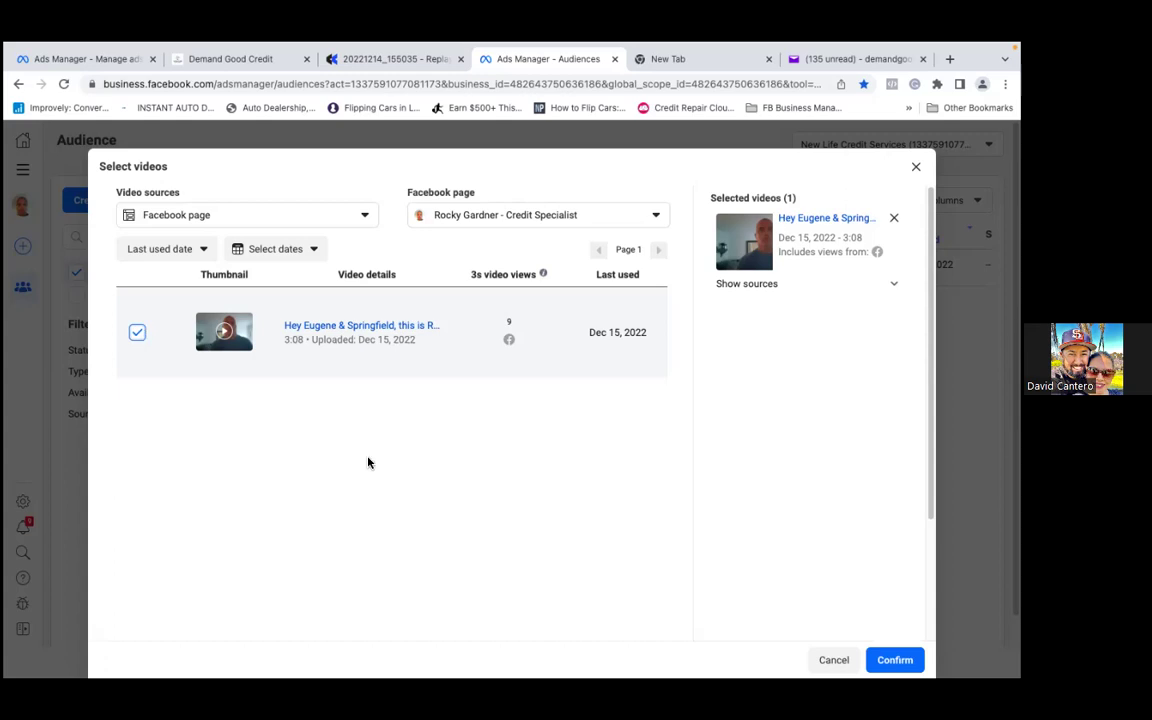
{"action": "left_click", "coordinate": [895, 660]}
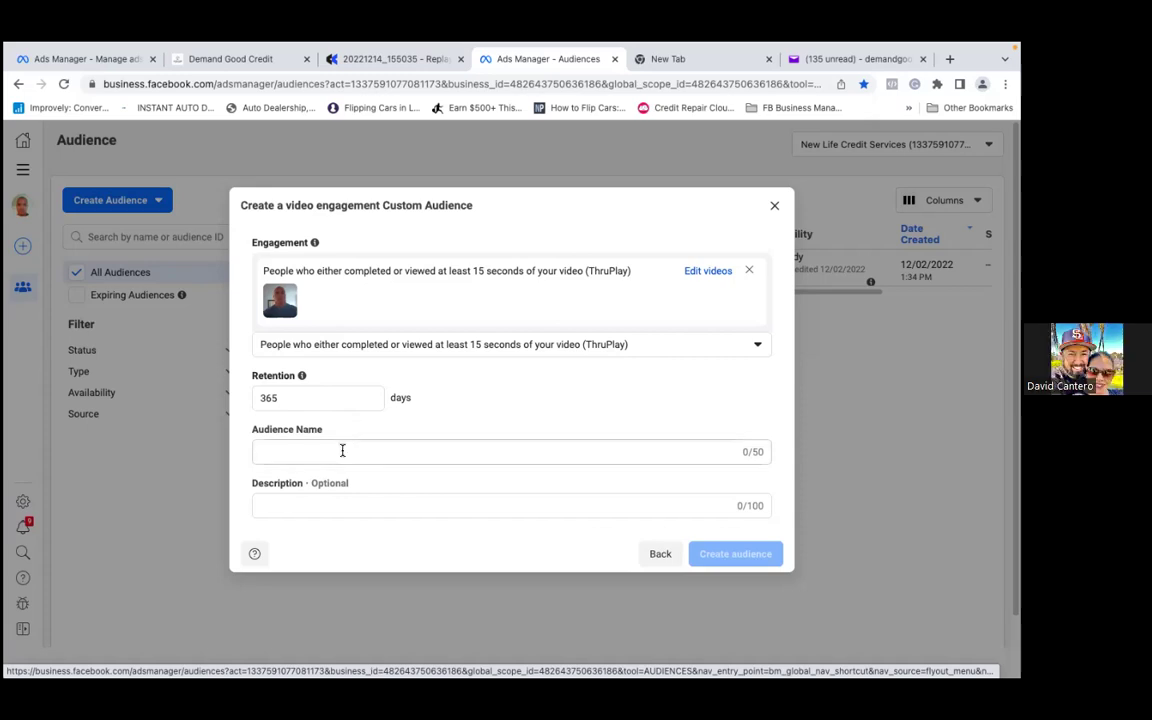
Name the audience "Introduction of myself video ( 15 Sec.)" and create it, closing the next-steps dialog.
{"action": "left_click", "coordinate": [342, 451]}
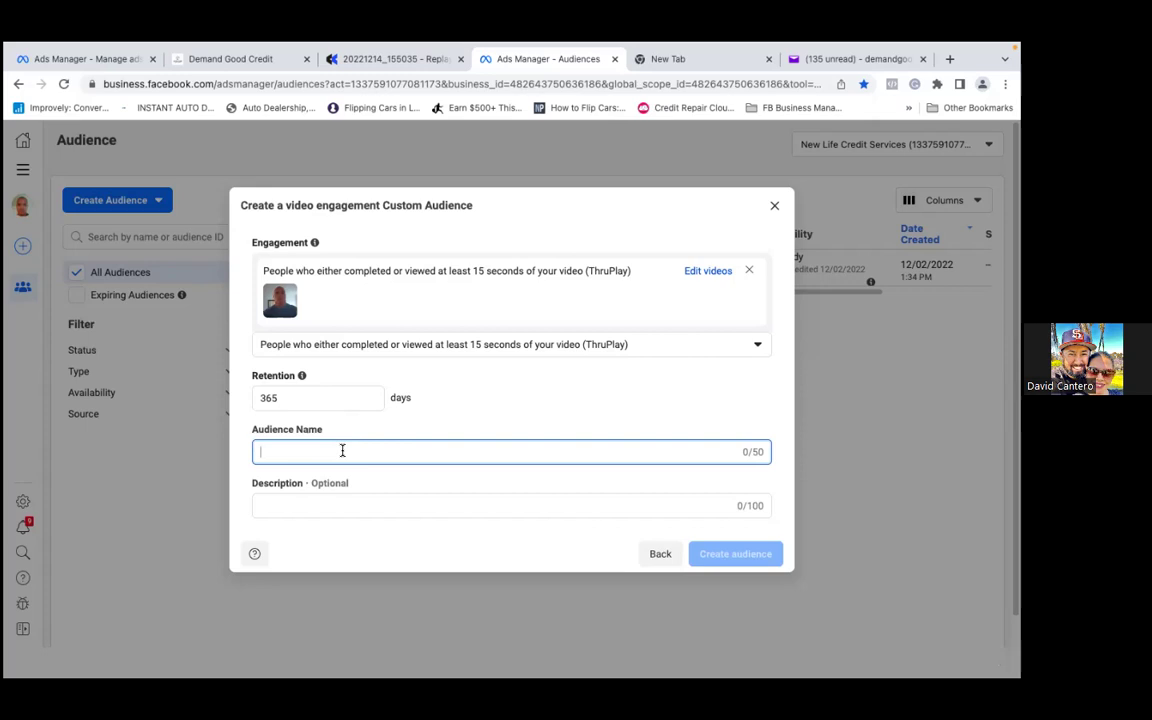
{"action": "type", "text": "Intro"}
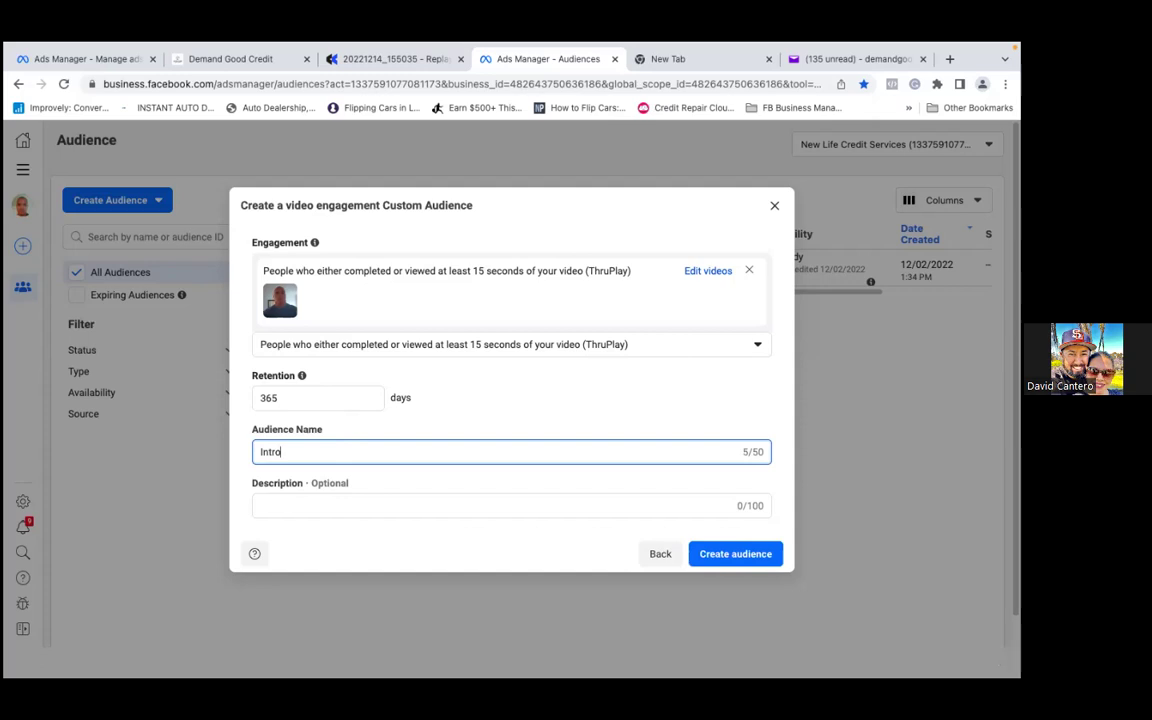
{"action": "type", "text": "duct"}
{"action": "type", "text": "ion of"}
{"action": "type", "text": " m"}
{"action": "type", "text": "yself"}
{"action": "type", "text": " ()"}
{"action": "key", "text": "BackSpace"}
{"action": "key", "text": "BackSpace"}
{"action": "type", "text": "video "}
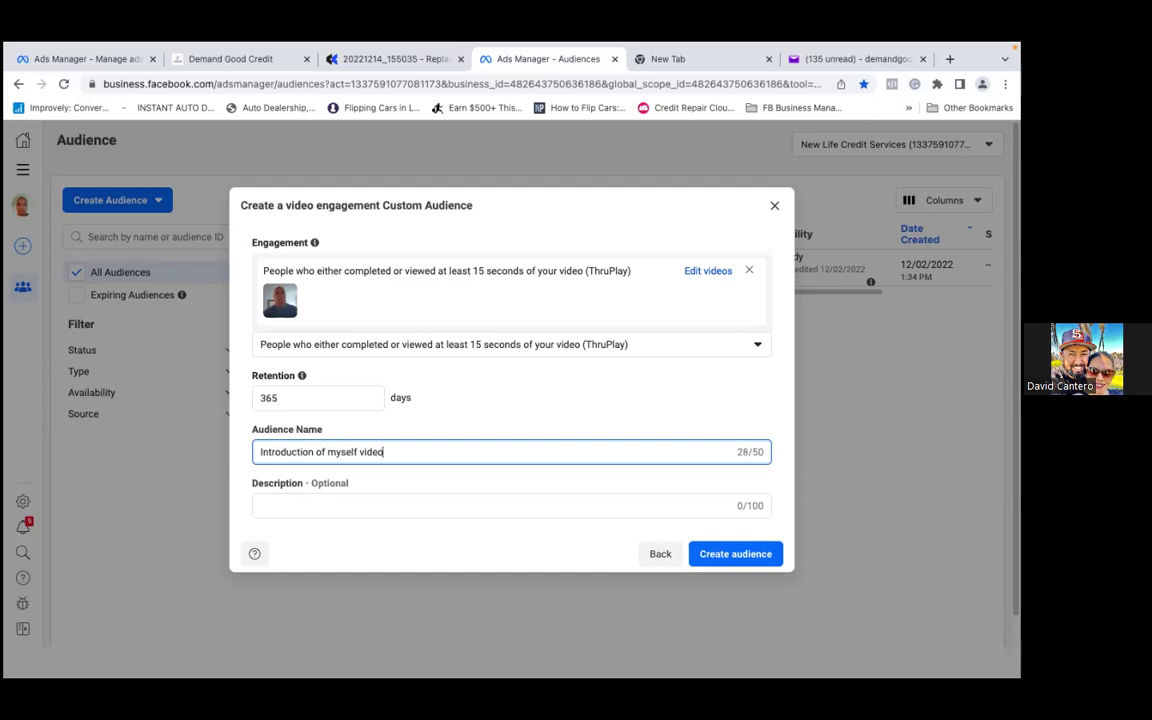
{"action": "type", "text": "( 15 Sec.)"}
{"action": "left_click", "coordinate": [721, 562]}
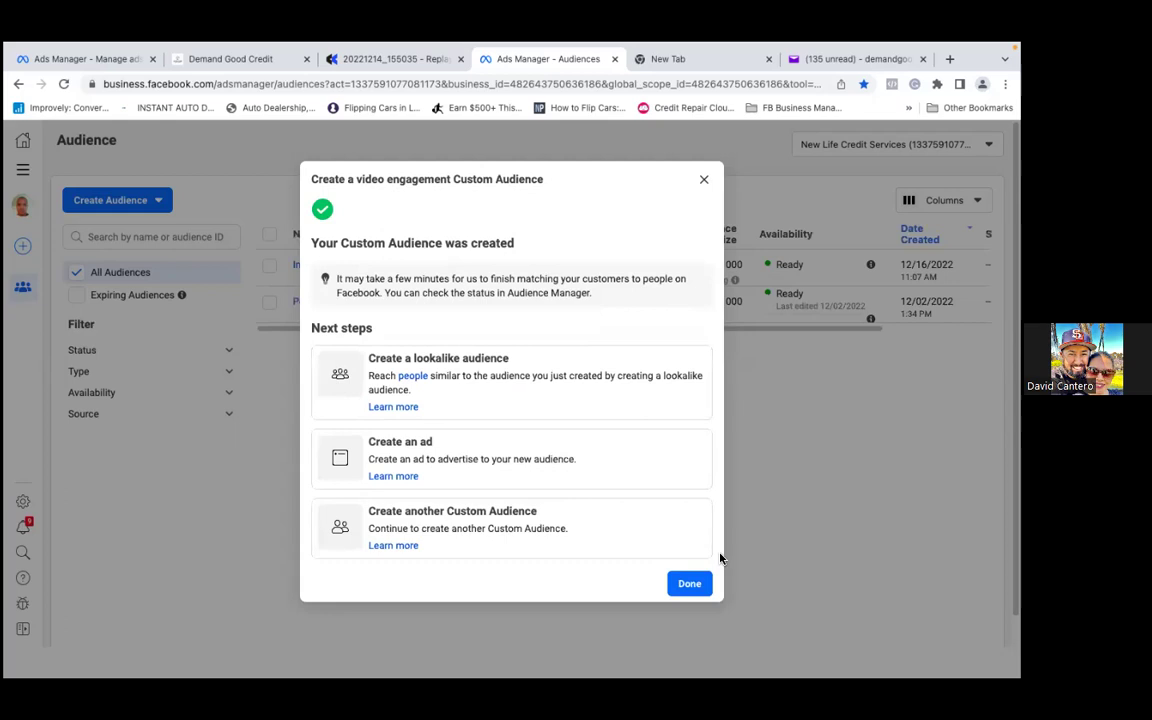
{"action": "left_click", "coordinate": [695, 584]}
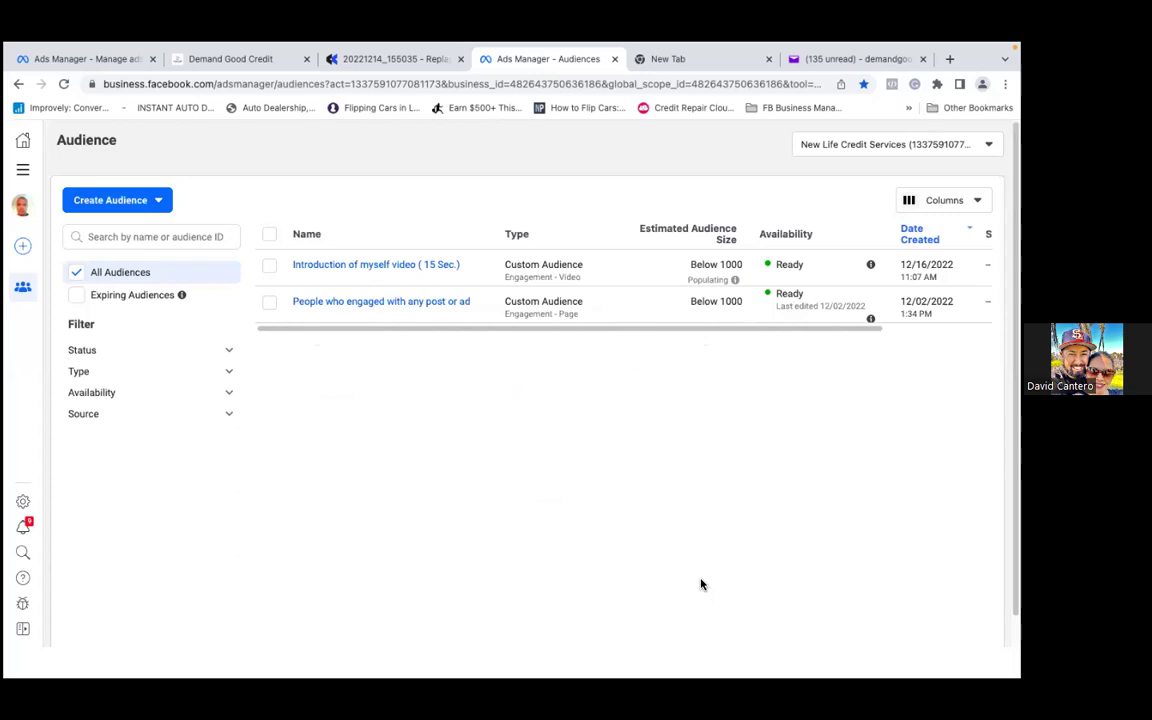